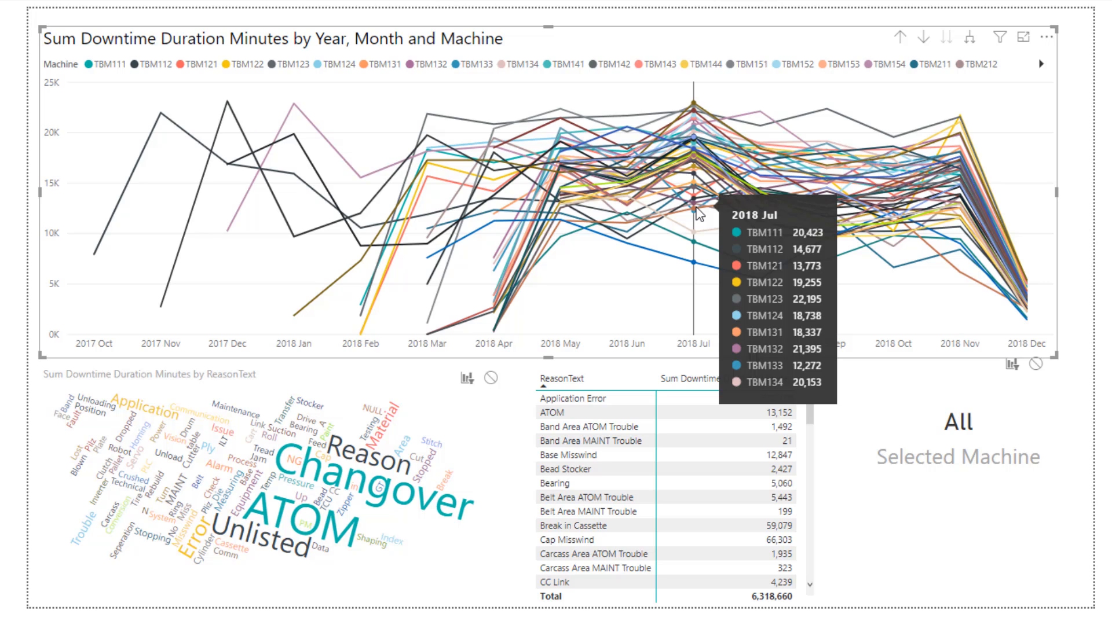
Select a machine's August 2018 point in the downtime line chart to cross-filter the report's other visuals.
click(687, 345)
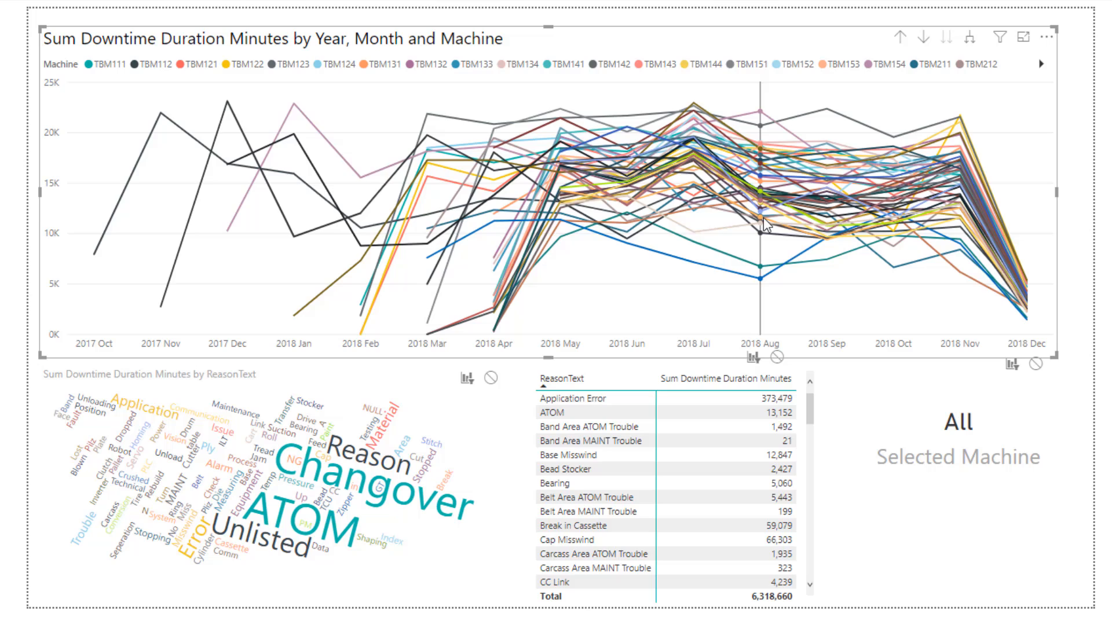
click(763, 217)
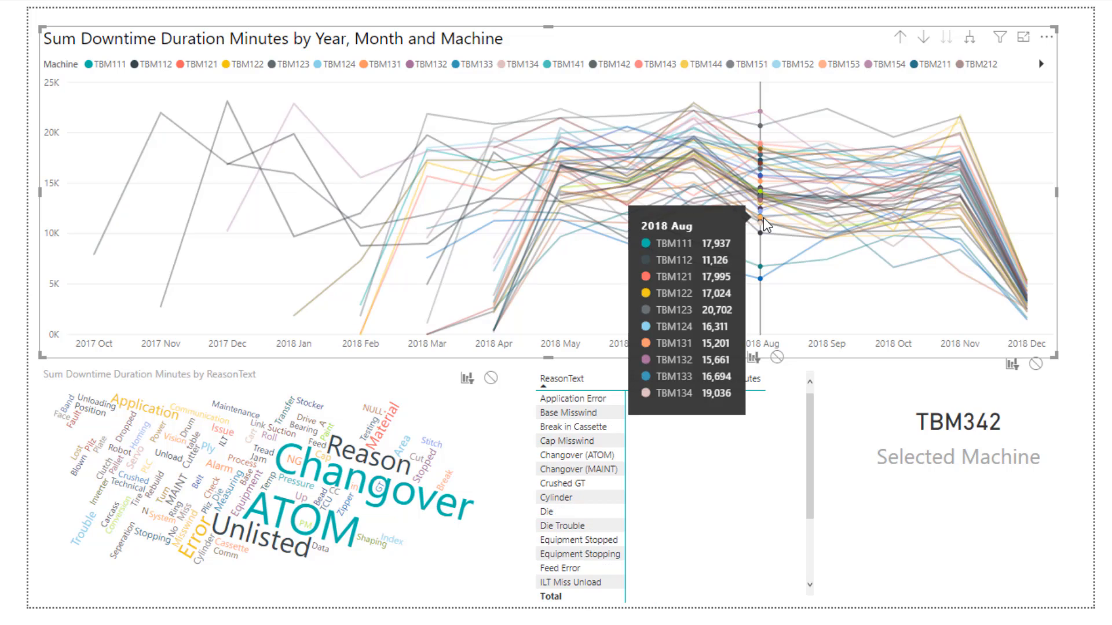
click(763, 221)
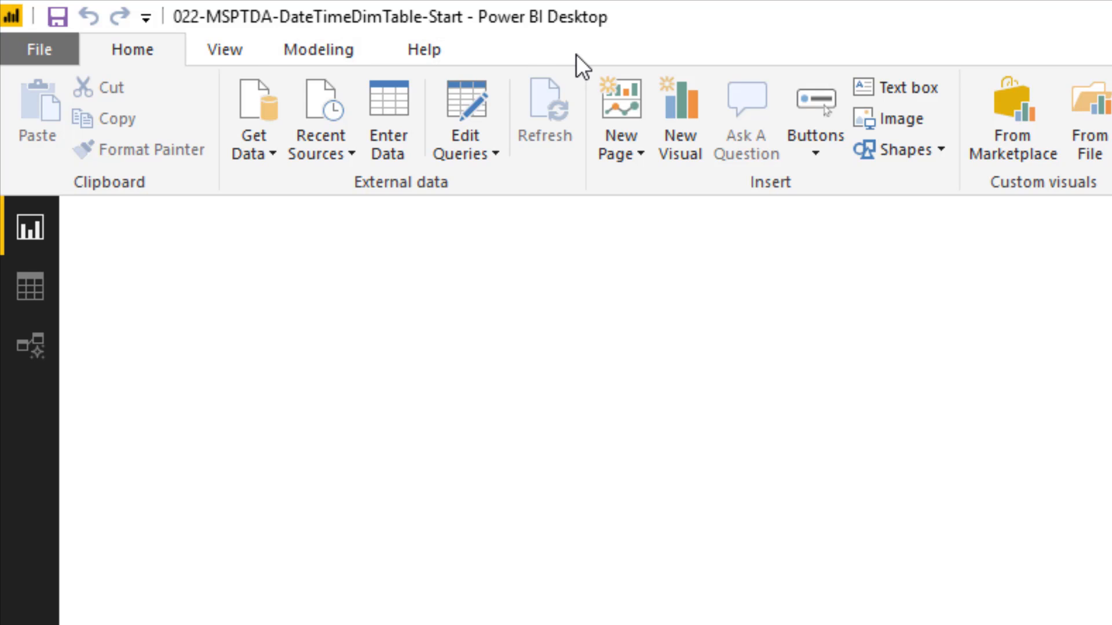
Import the CSV file 021-MSPTDA-downtime.csv and open it for editing in the Power Query Editor.
click(269, 151)
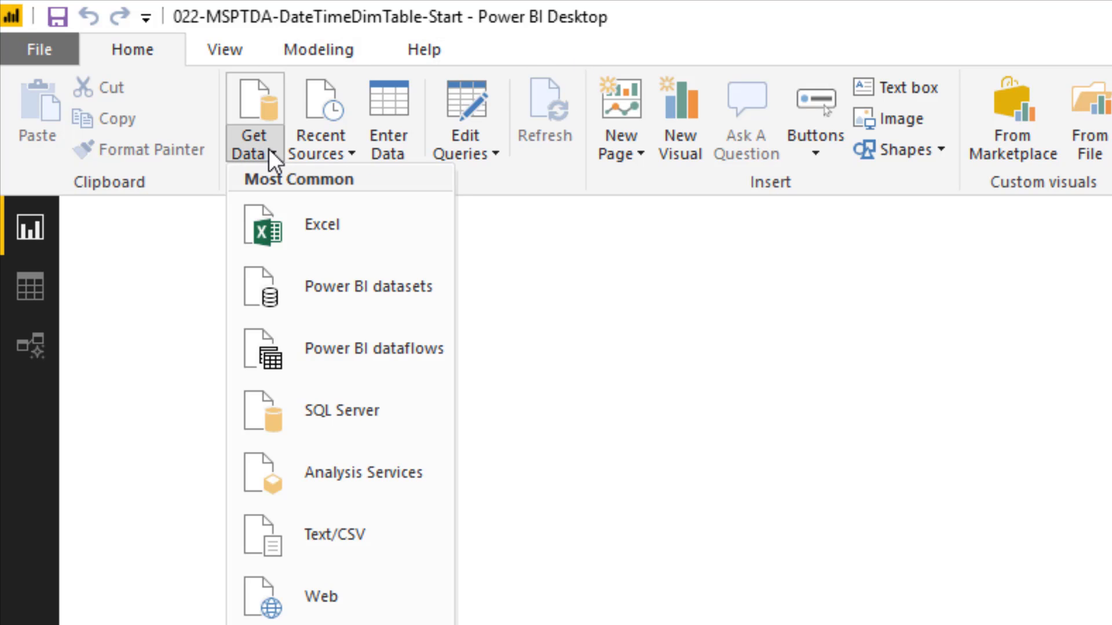
click(374, 543)
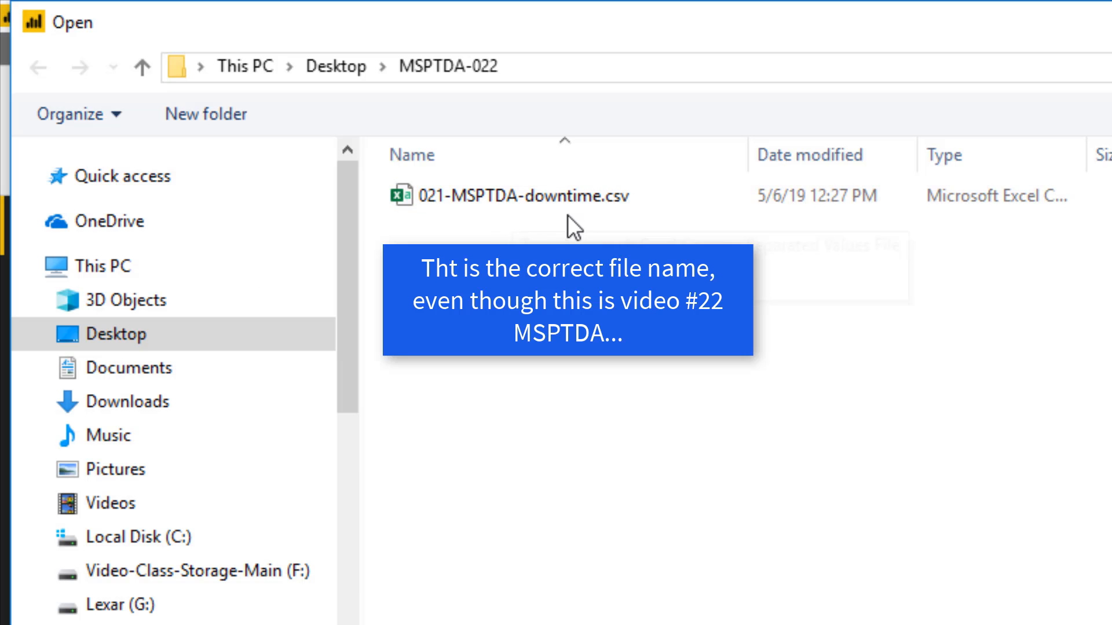
double_click(494, 201)
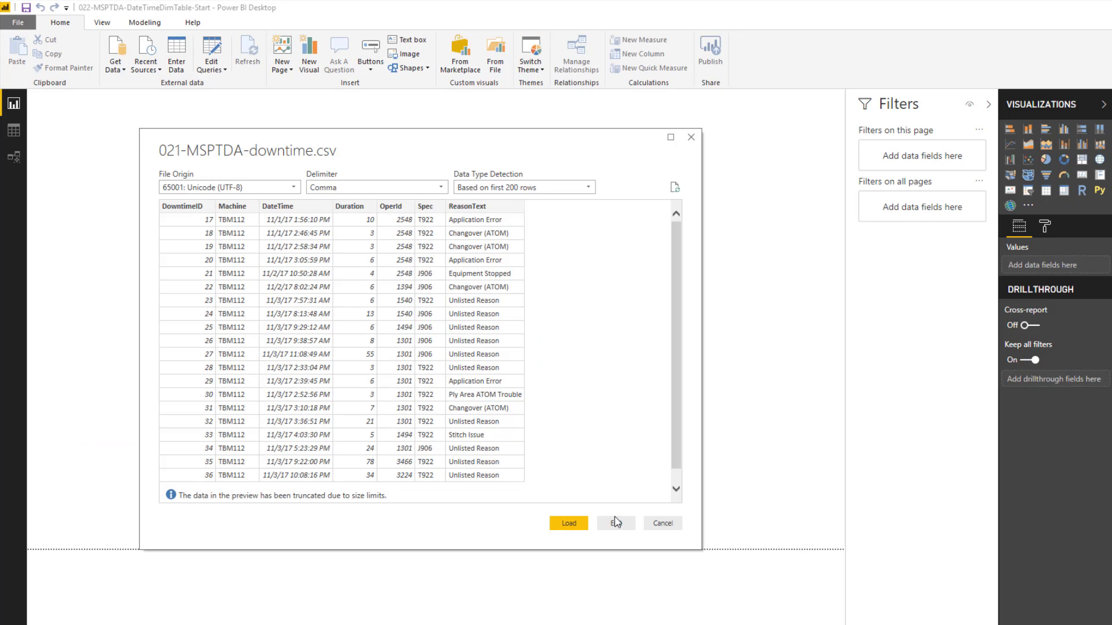
click(621, 526)
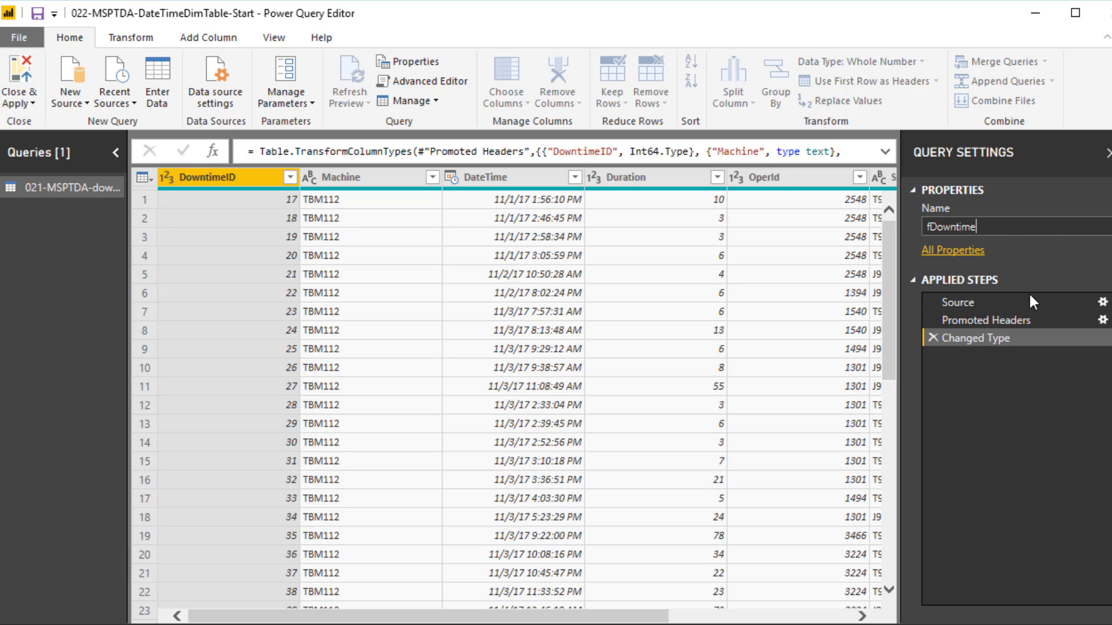
Name the query fDowntime and review its Promoted Headers and Changed Type steps.
key(Return)
click(987, 320)
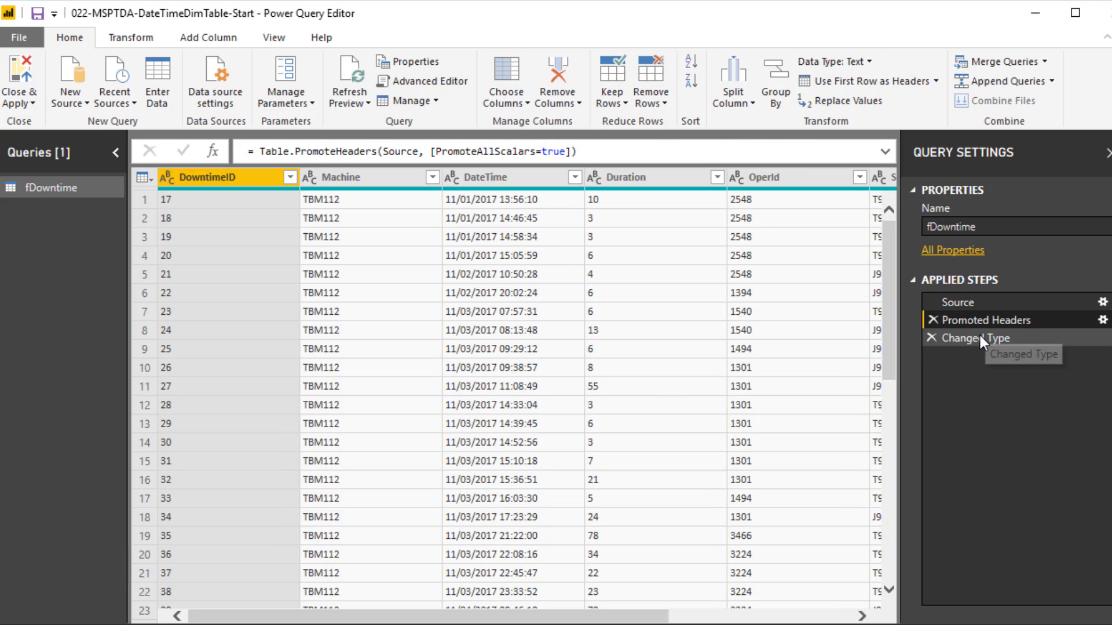
click(977, 338)
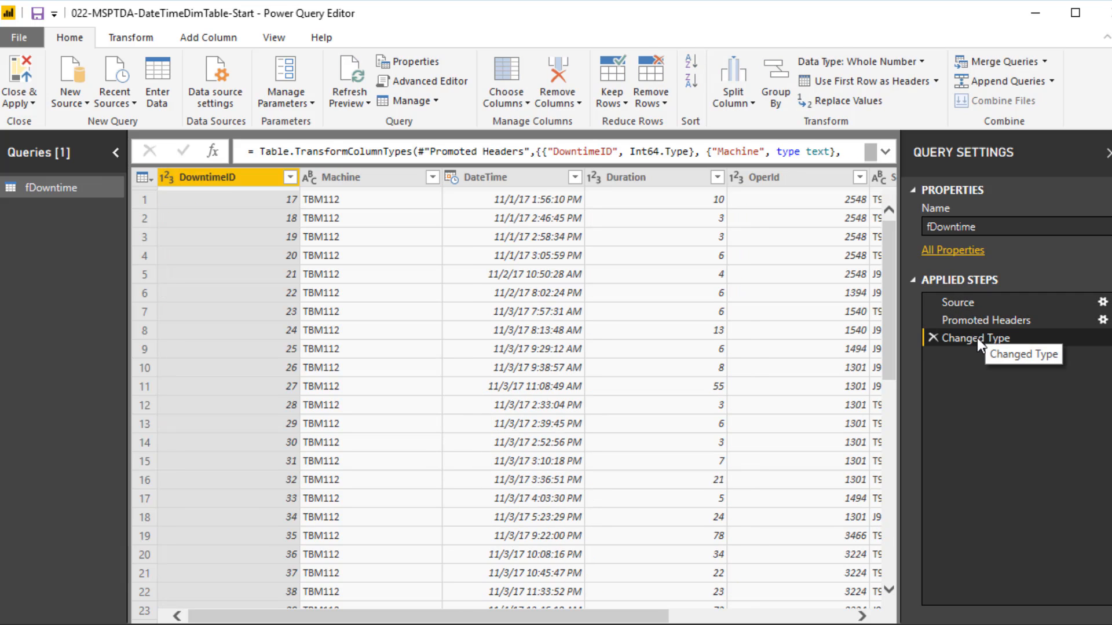
Keep only the Machine, DateTime, Duration and ReasonText columns, removing all other columns from the query.
click(347, 178)
ctrl+click(499, 183)
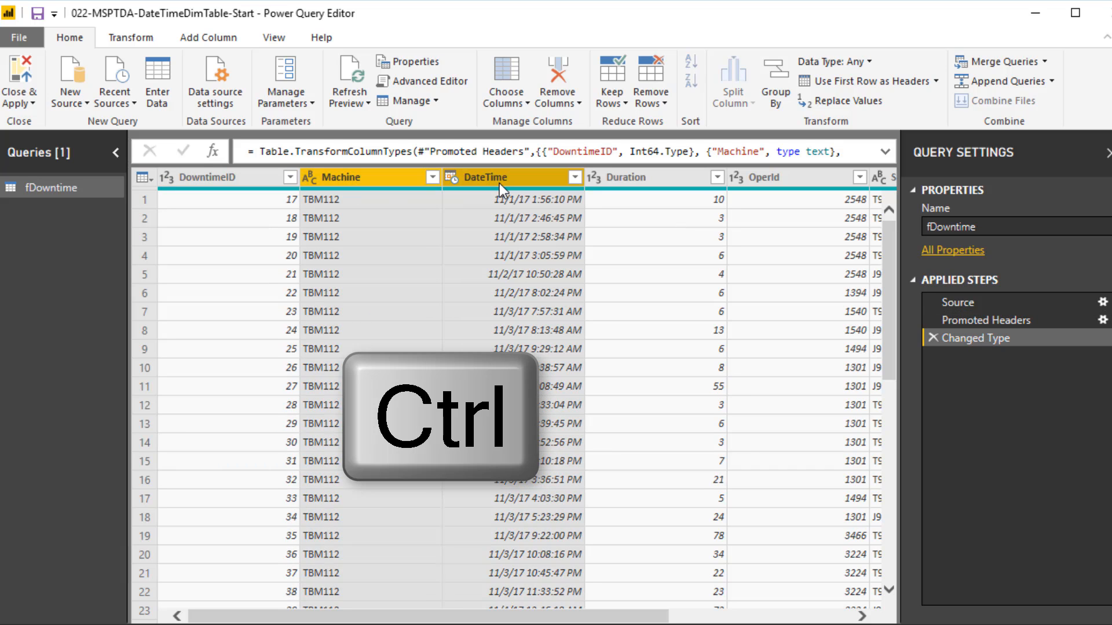
ctrl+click(638, 182)
scroll(650, 454, right, 5)
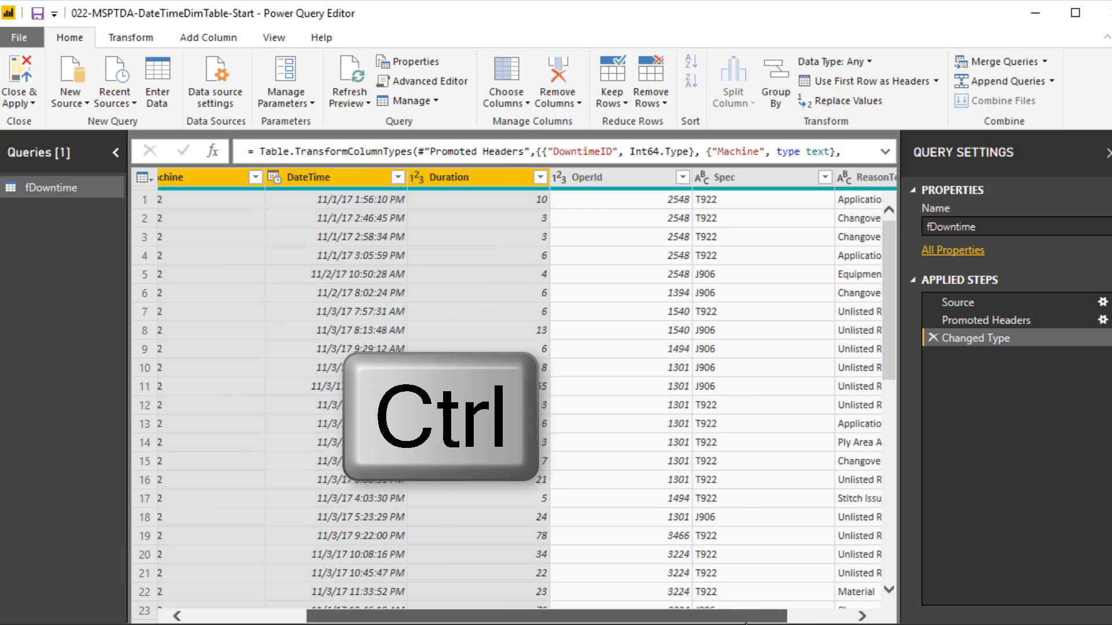
ctrl+click(799, 179)
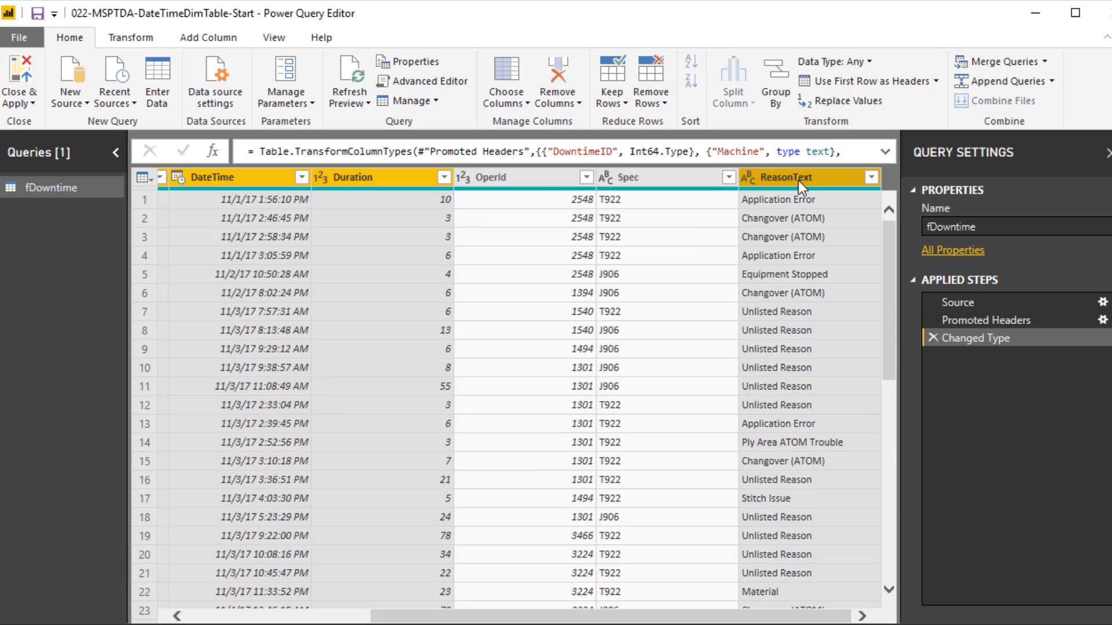
right_click(798, 179)
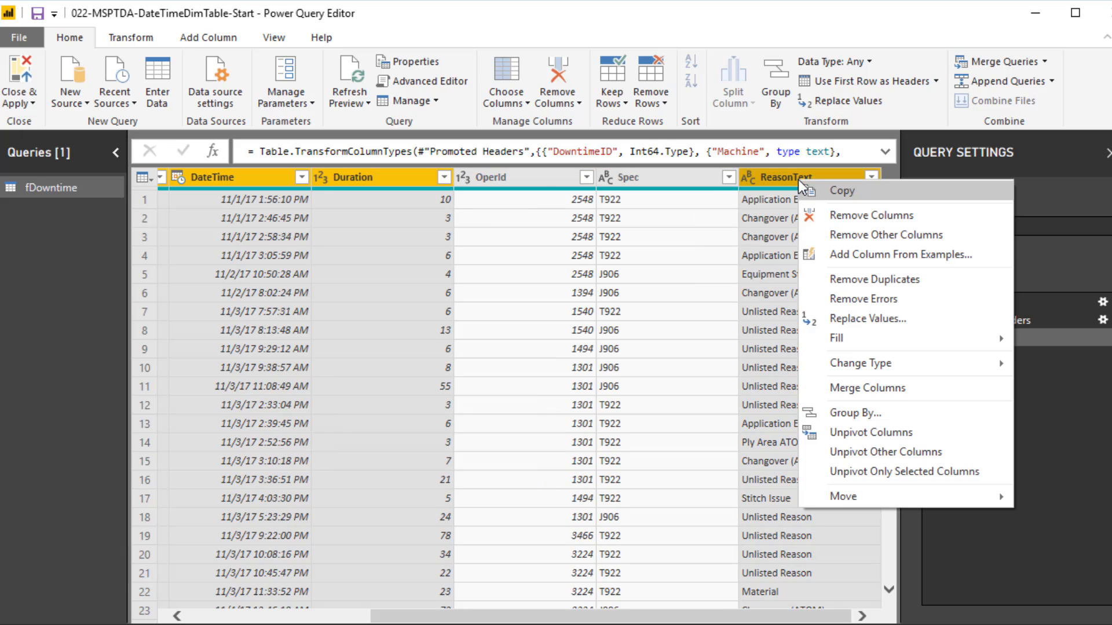
click(830, 234)
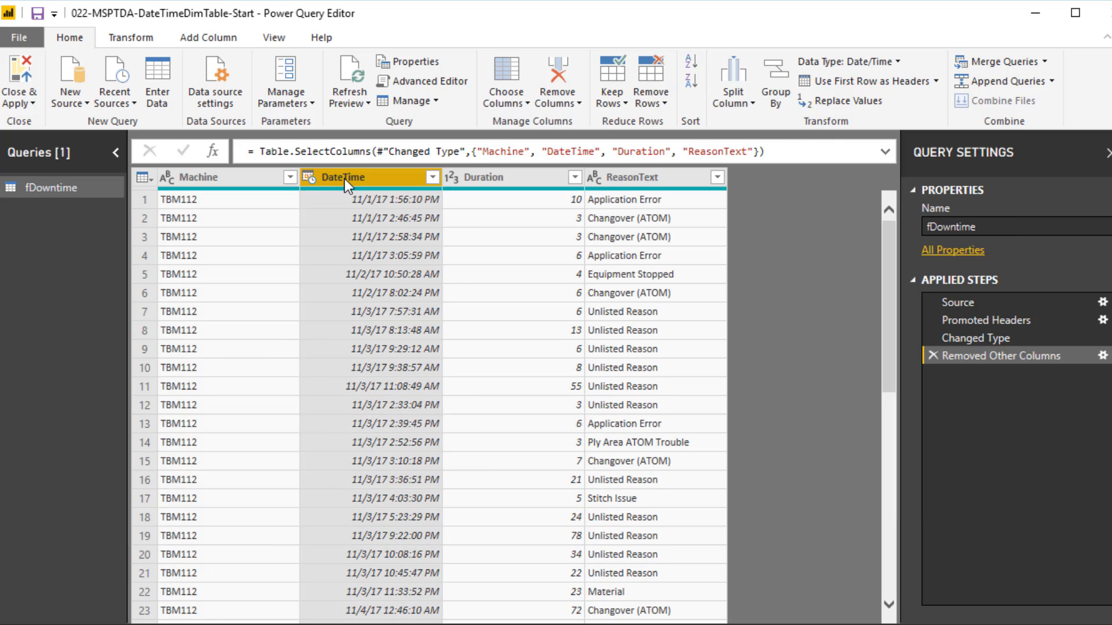
Add a new column that extracts the hour from the DateTime column.
click(224, 37)
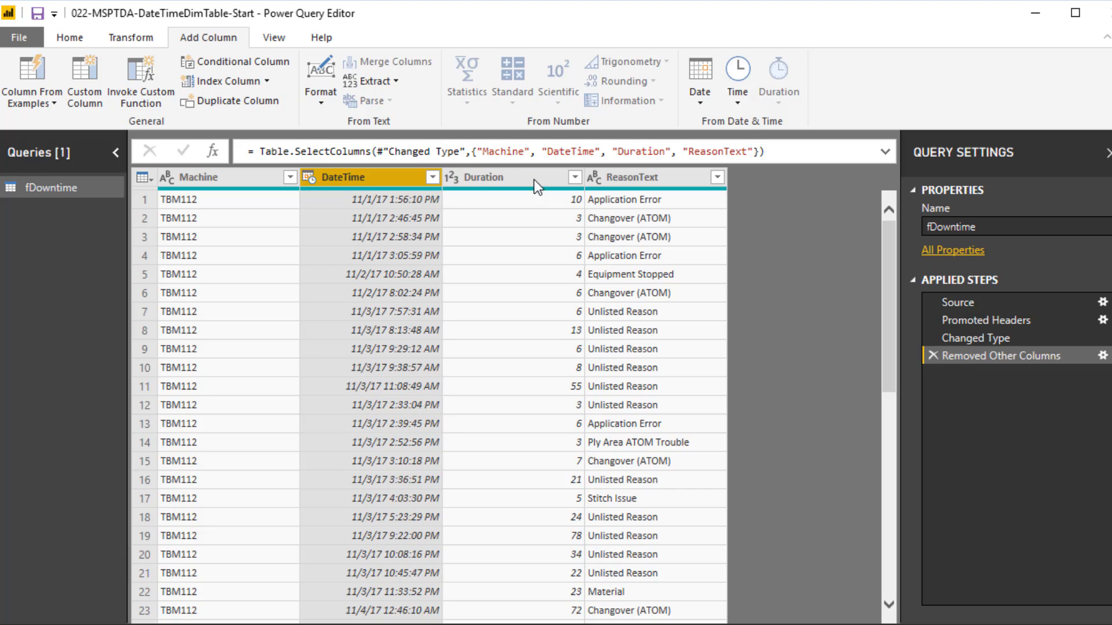
click(738, 101)
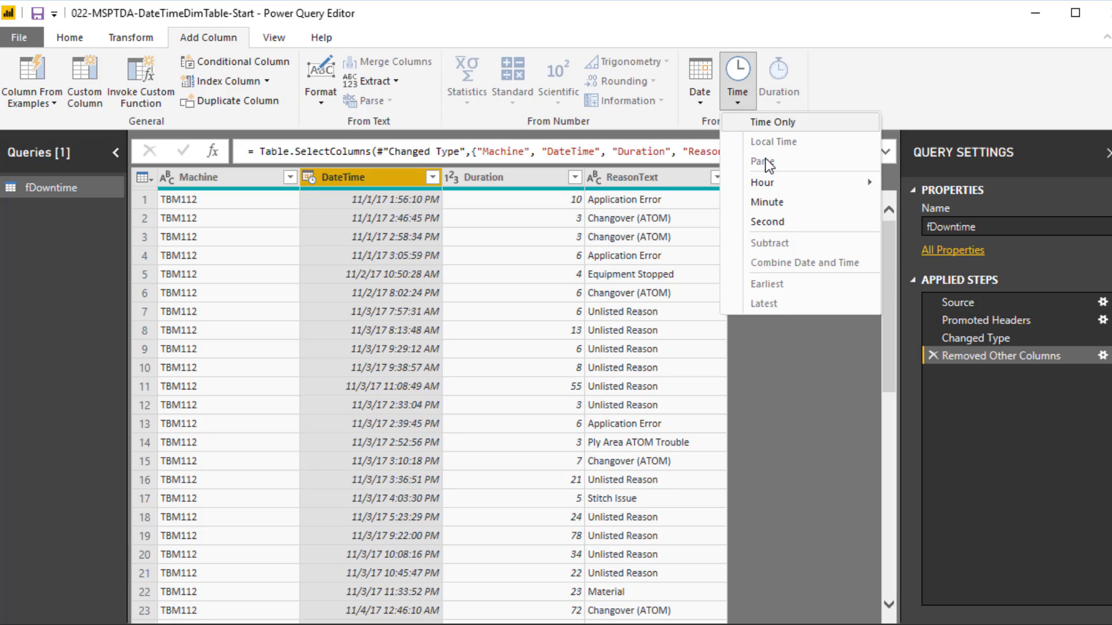
mouse_move(778, 186)
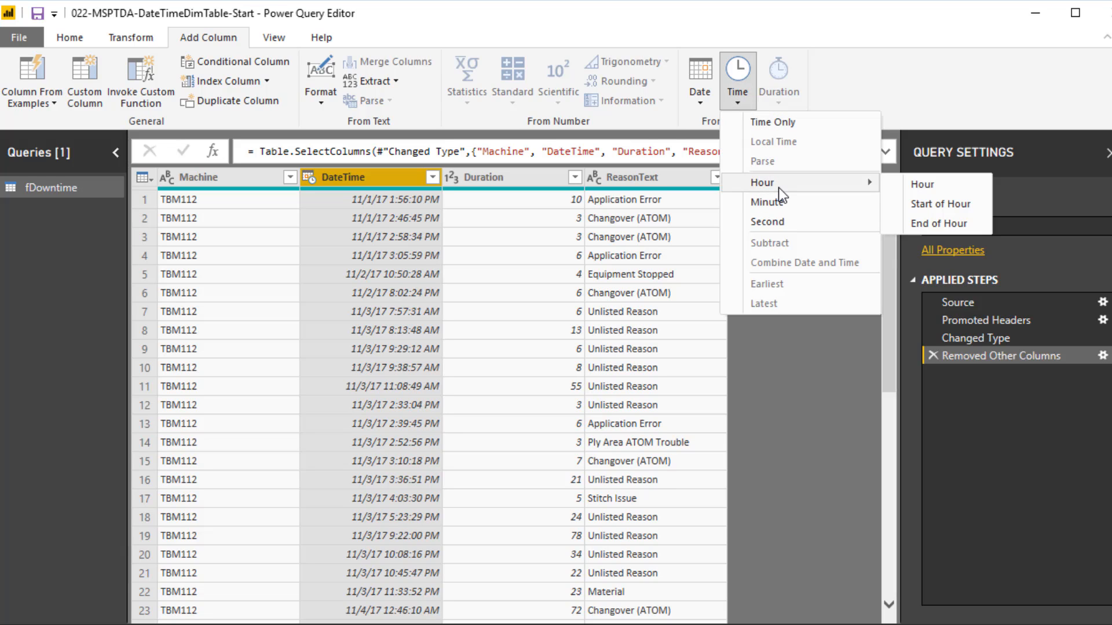
click(919, 185)
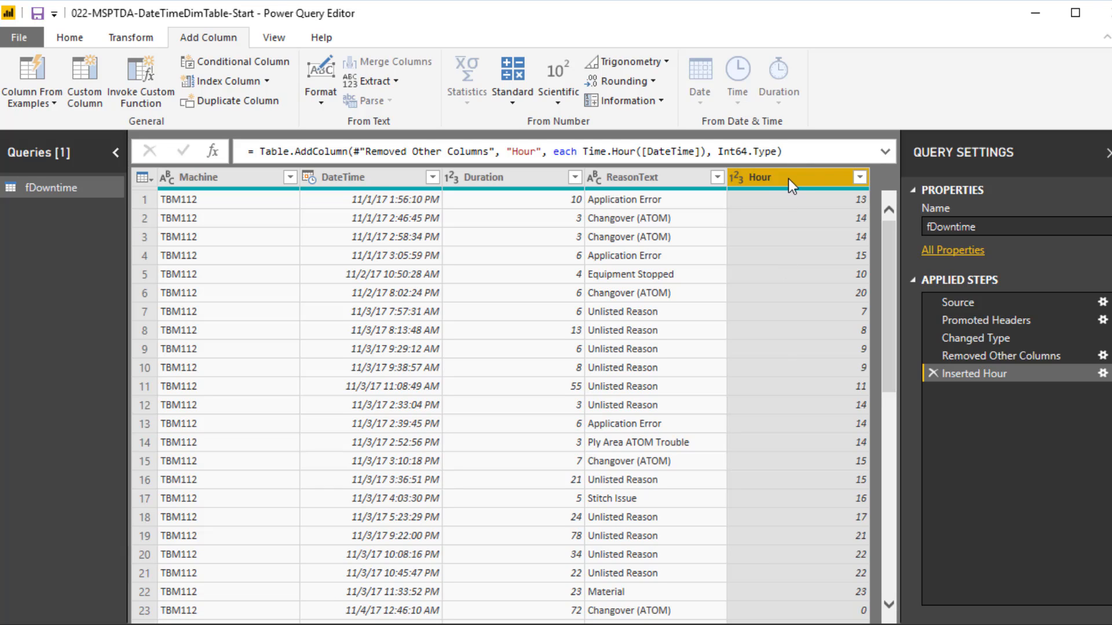
Rename the Hour column to HourID.
double_click(788, 178)
click(785, 181)
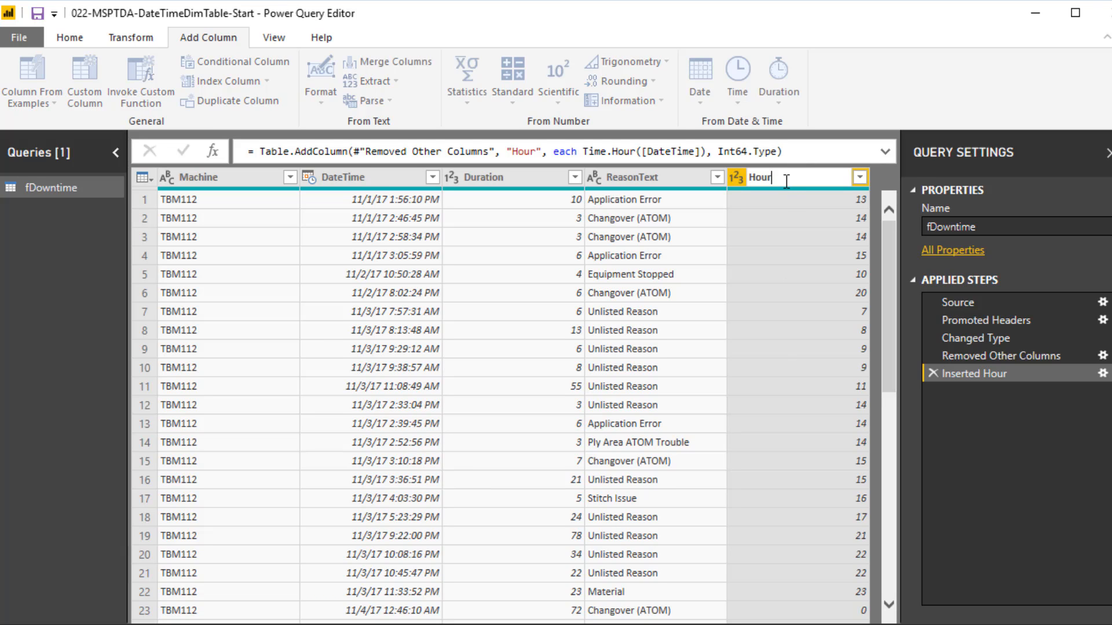
text(ID)
key(Return)
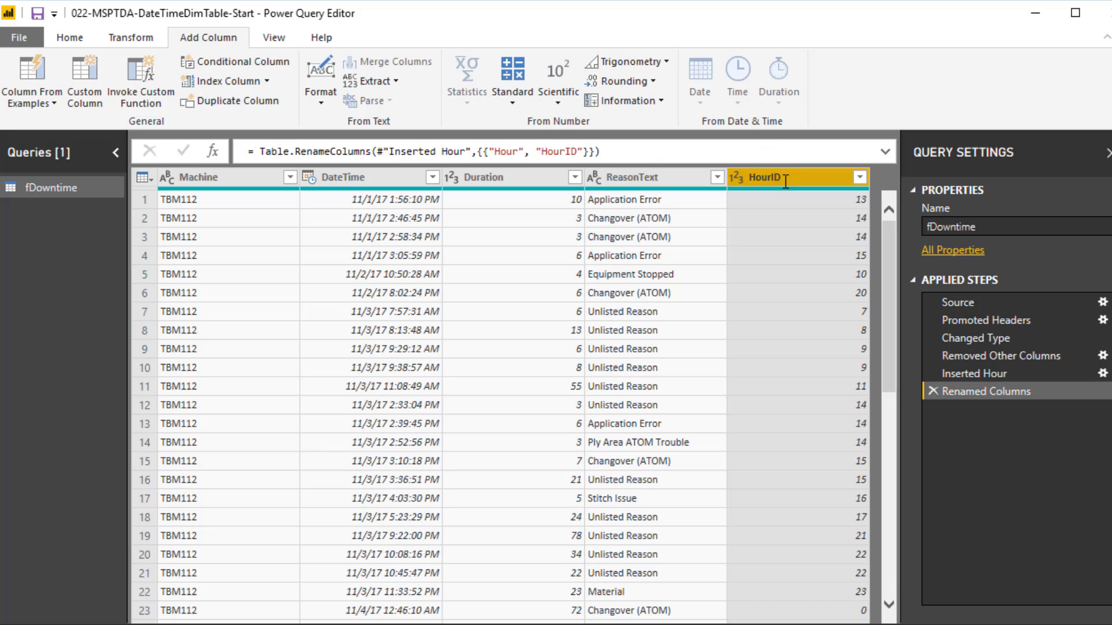
Transform the DateTime column in place to contain the date only.
click(370, 176)
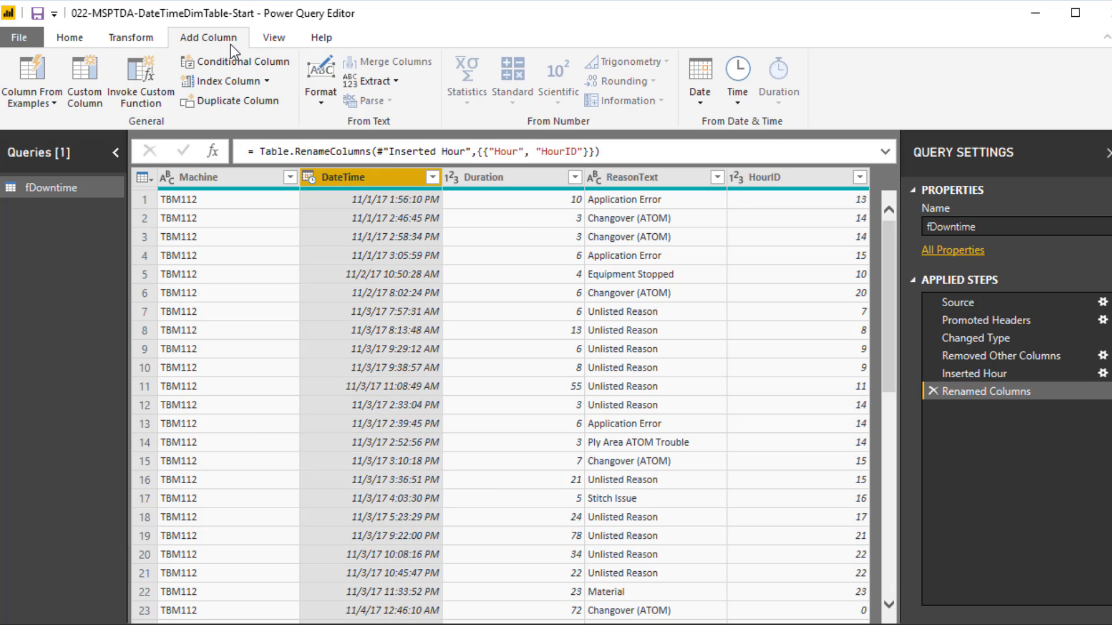
click(131, 37)
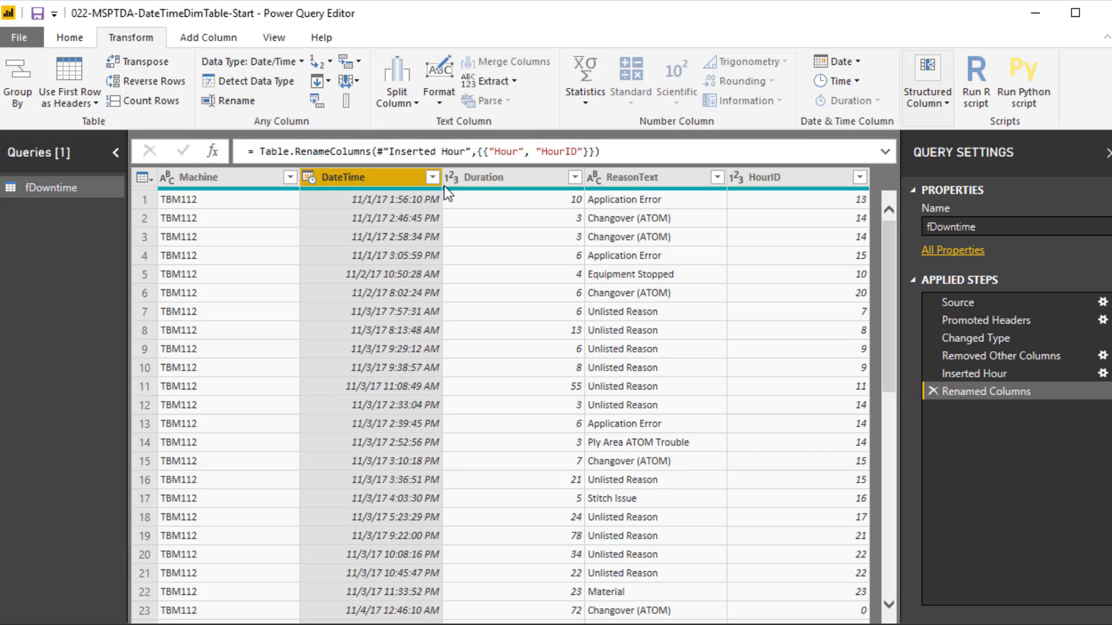
click(859, 61)
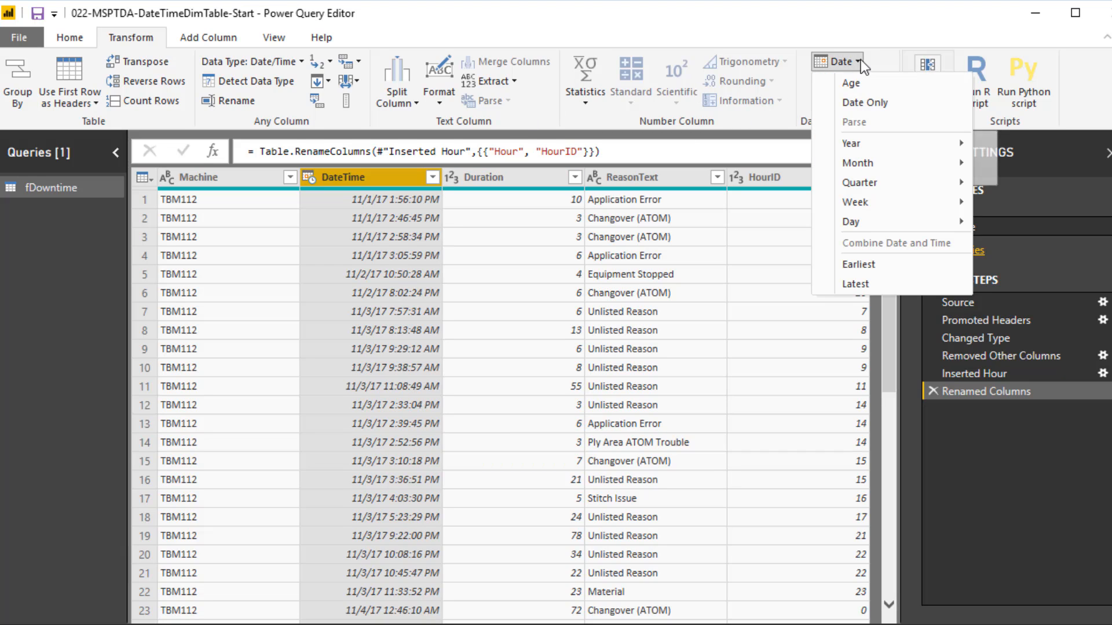
click(870, 102)
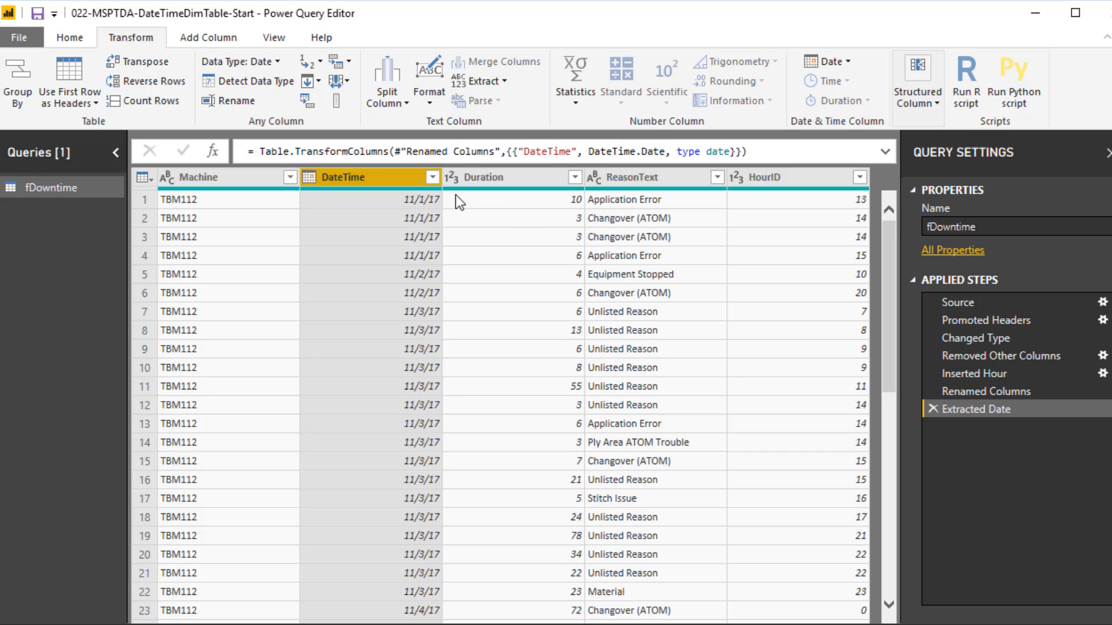
Filter the DateTime column to rows after or equal to 1/1/2016 and before 1/1/2020.
mouse_move(457, 191)
click(434, 176)
mouse_move(337, 317)
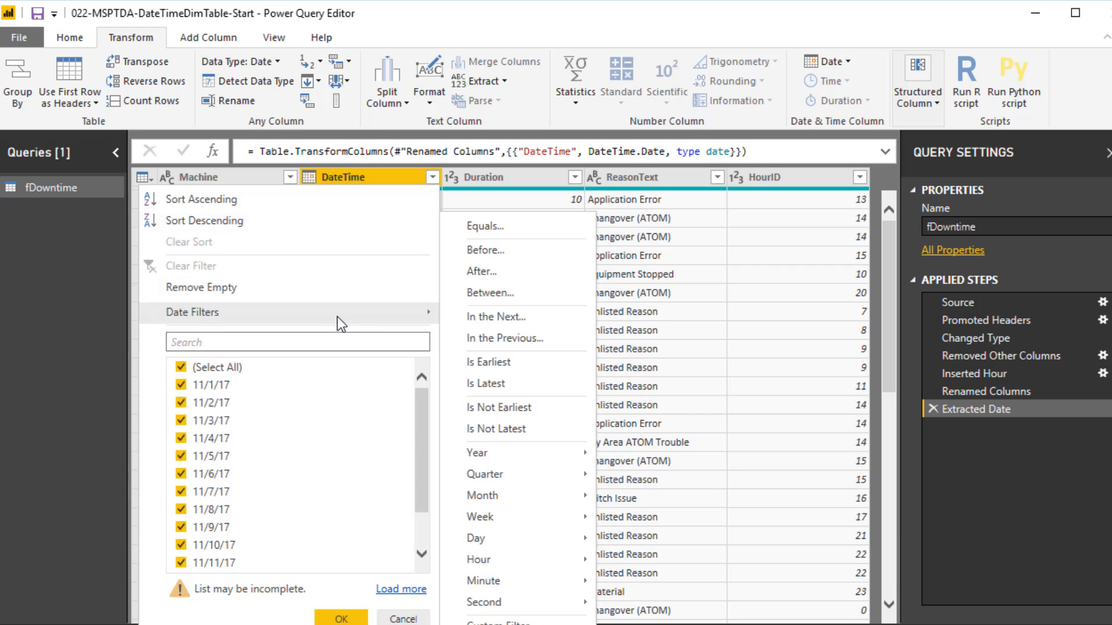
click(511, 294)
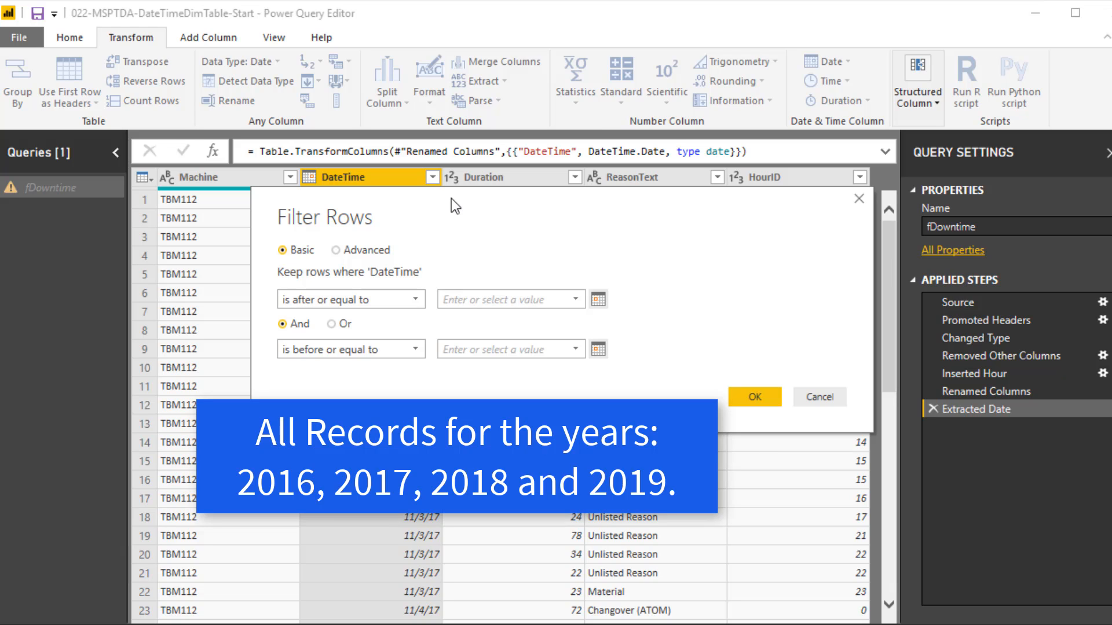
click(489, 299)
text(1/1/2016)
click(413, 352)
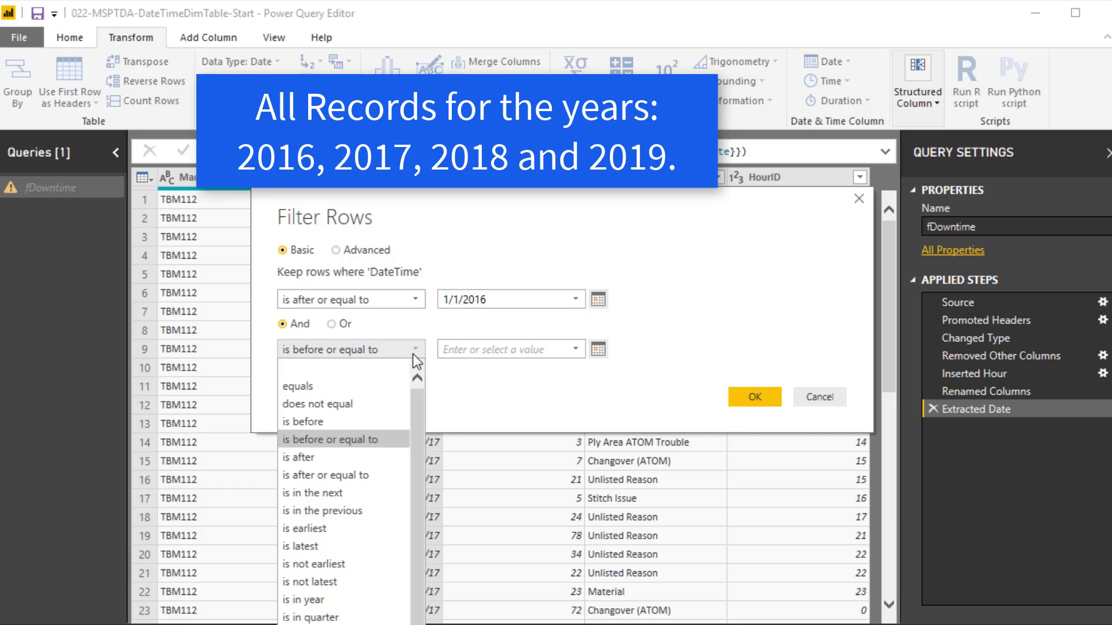
click(342, 421)
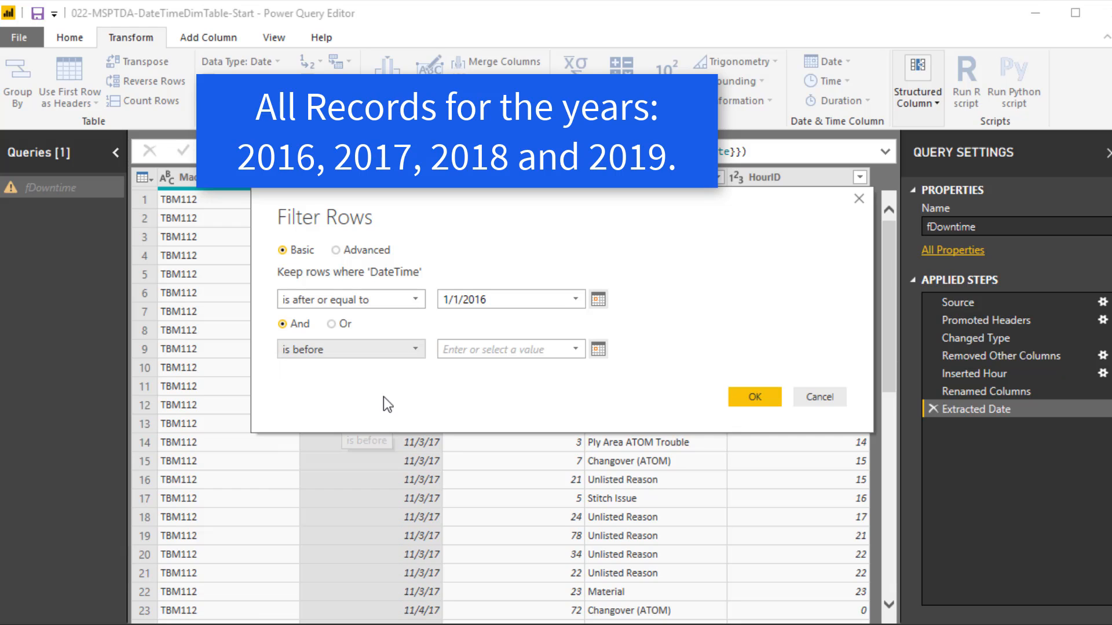
key(Tab)
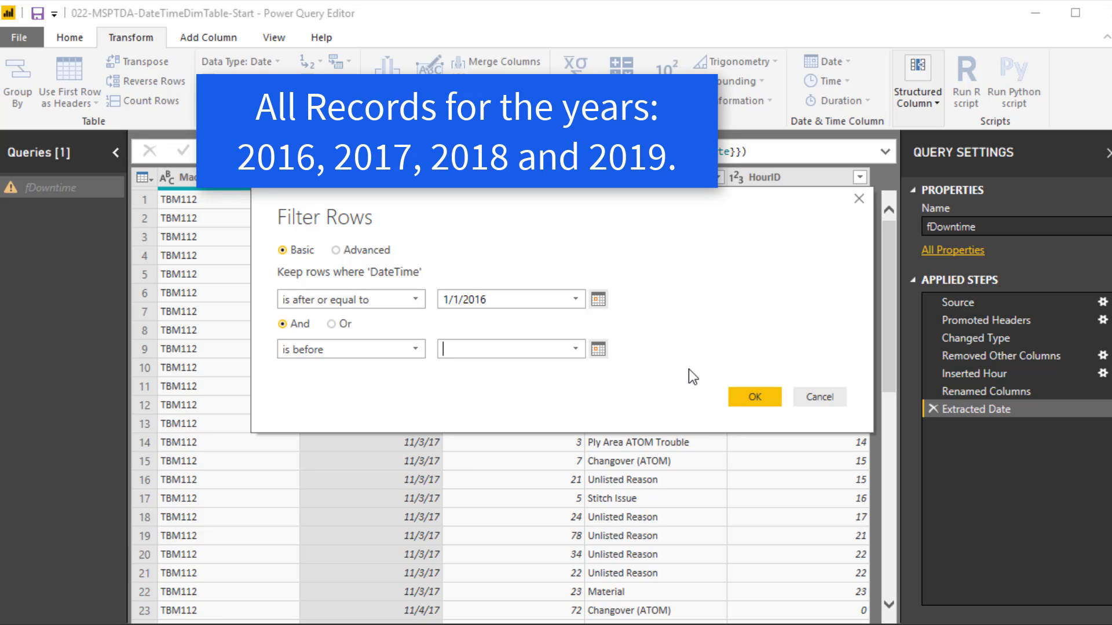
text(1/1/2020)
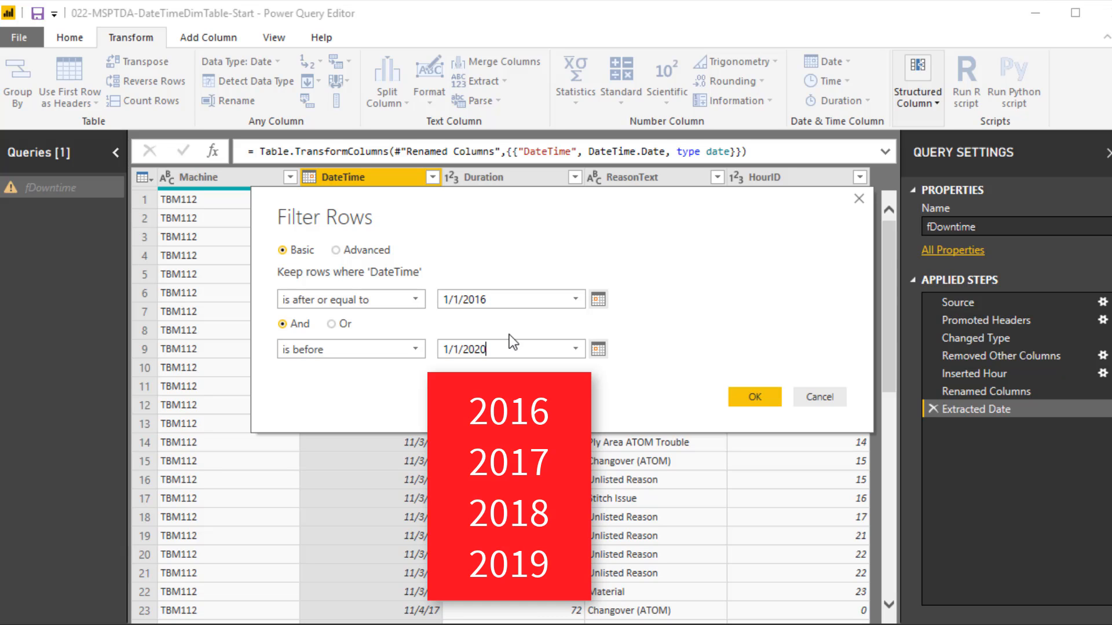
click(752, 399)
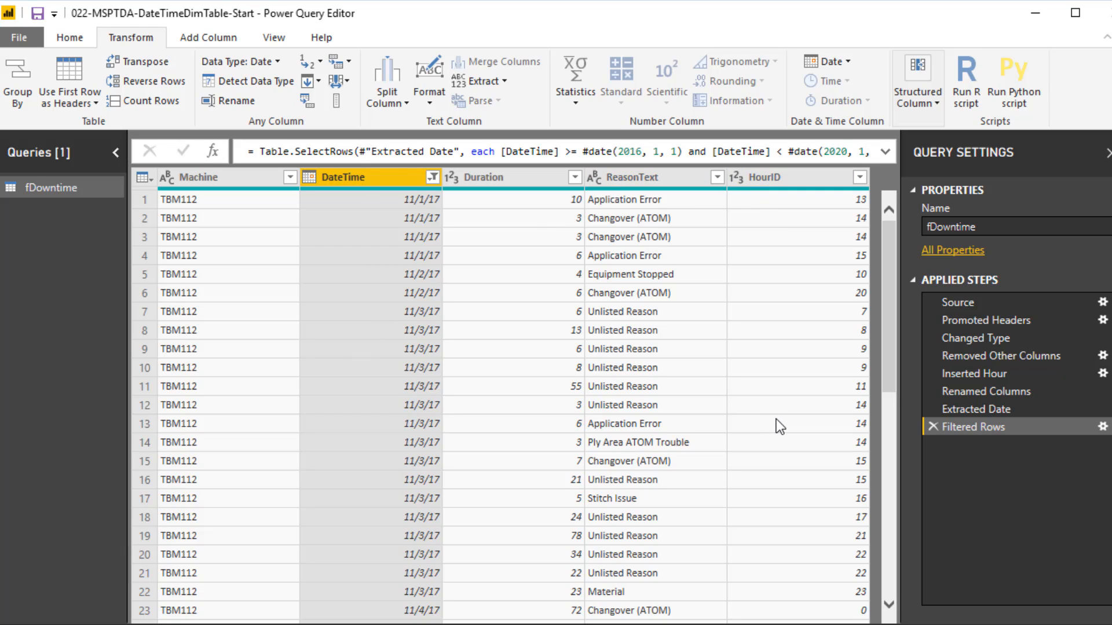
Close the query editor and apply the changes, then view the loaded fDowntime data and the model diagram.
click(70, 37)
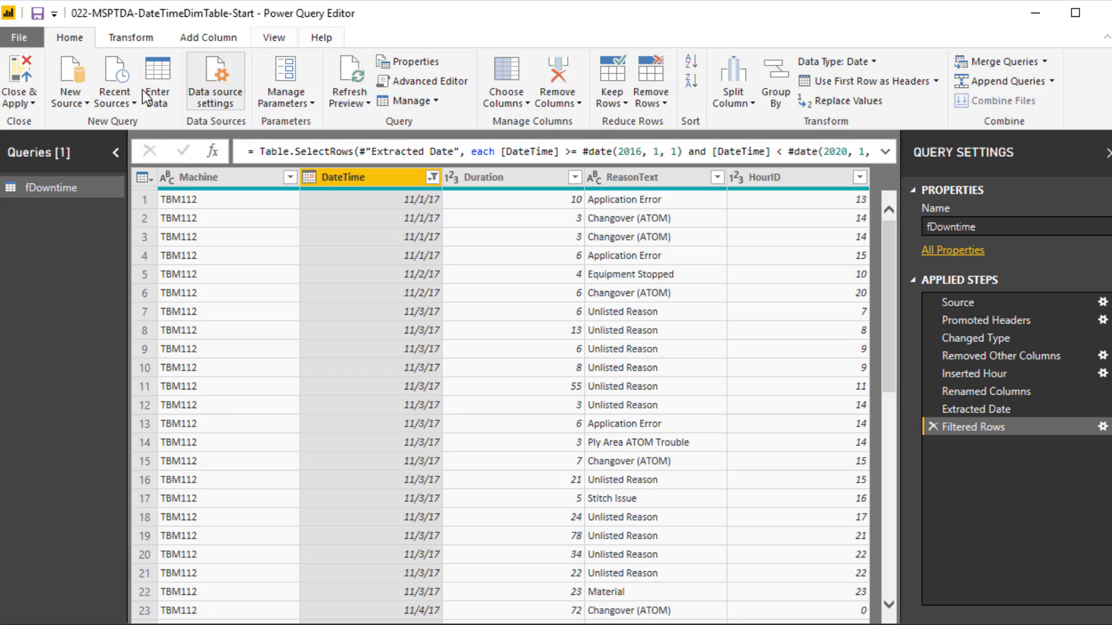
click(22, 78)
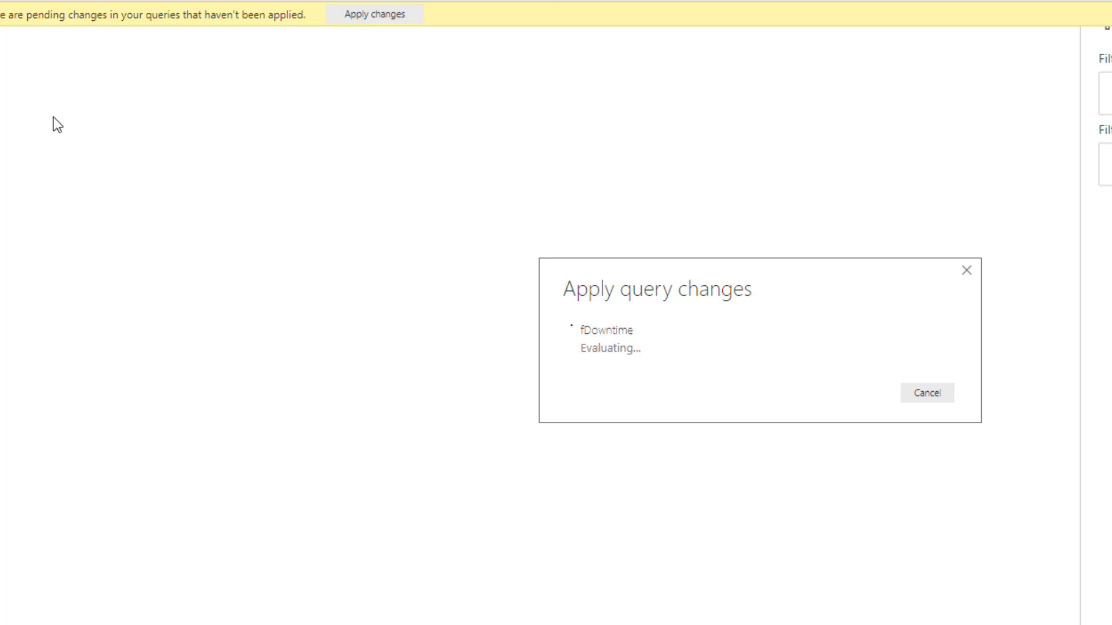
click(21, 180)
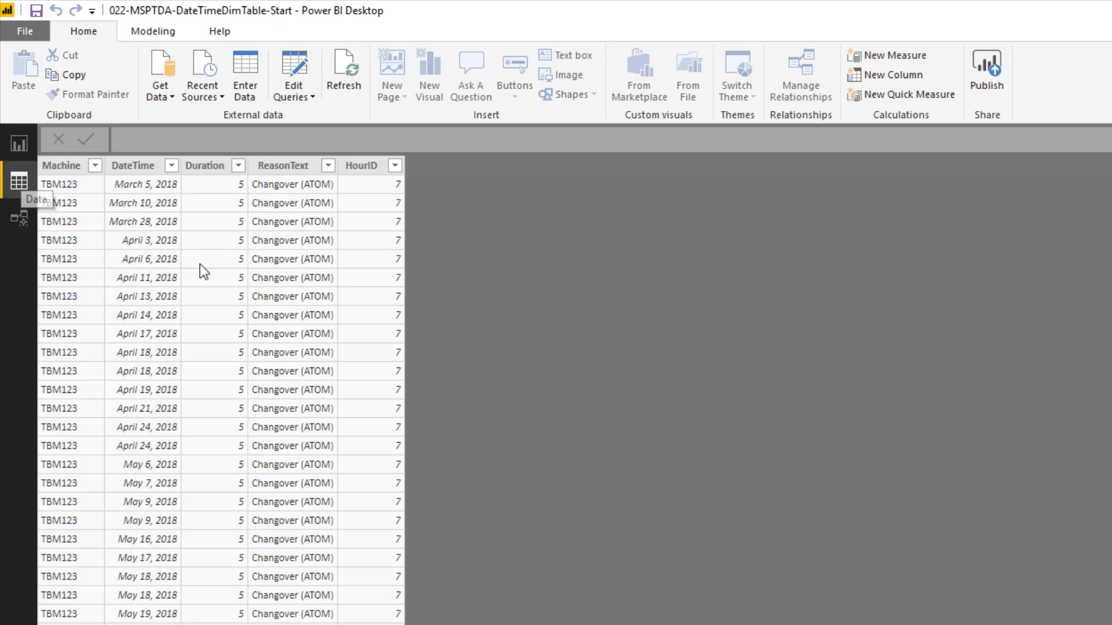
click(17, 218)
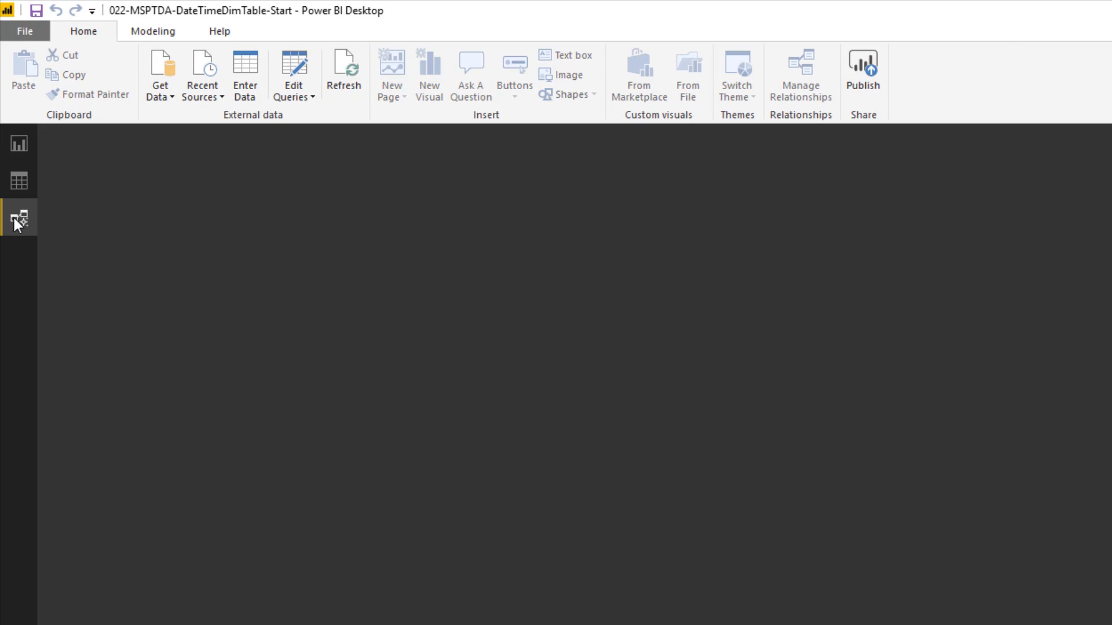
Reposition the fDowntime table toward the middle of the model diagram and return to the data view.
drag(121, 161, 323, 392)
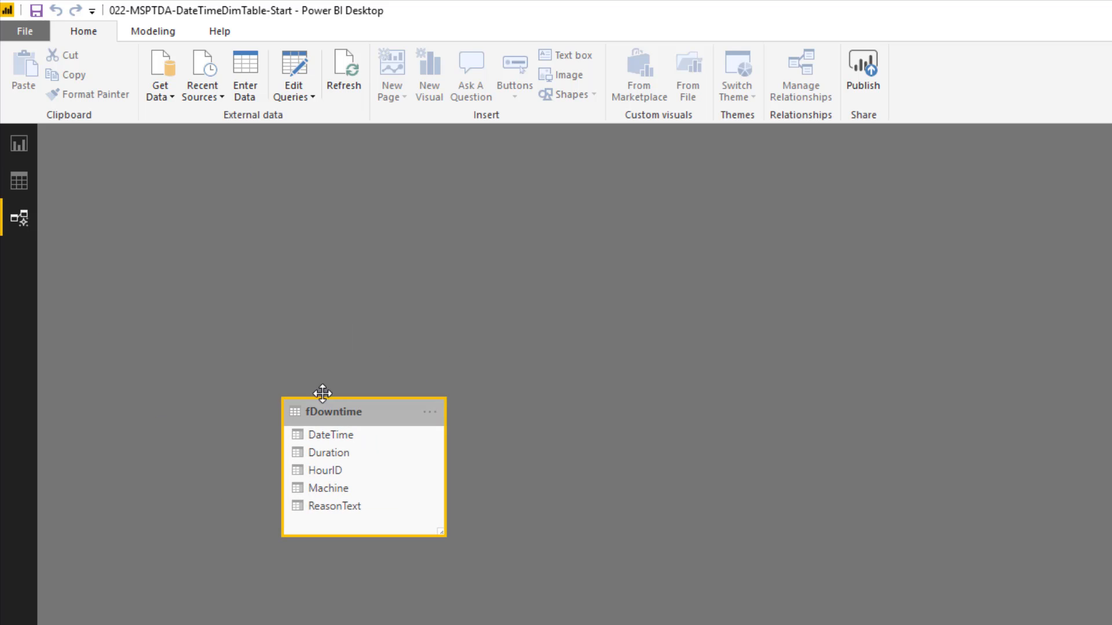
click(14, 183)
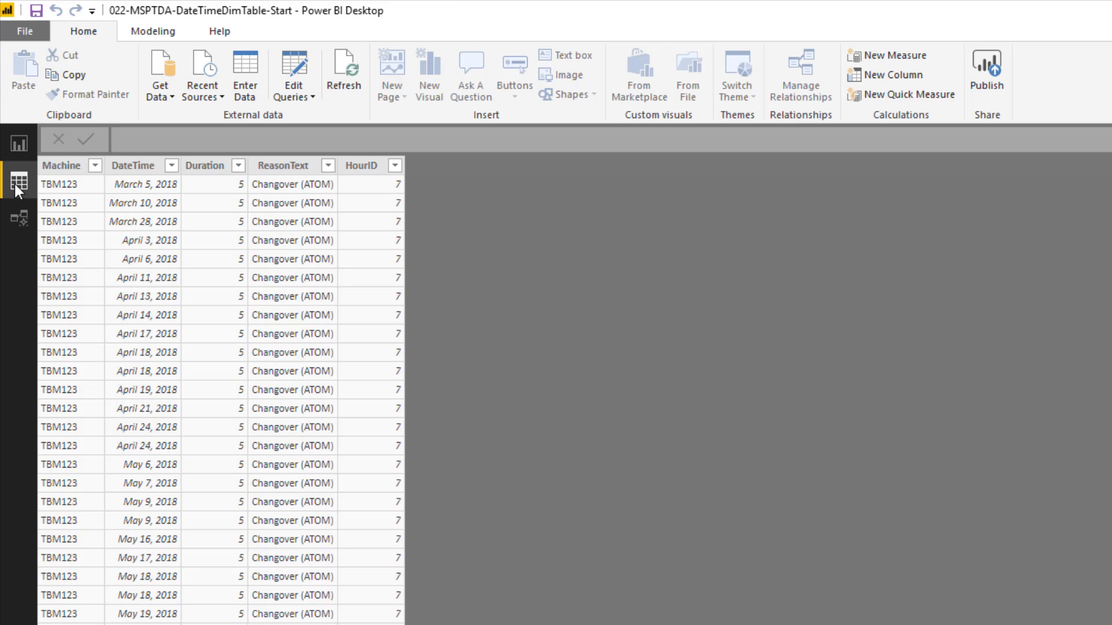
Start a new calculated table named dDate with the CALENDAR function.
click(139, 30)
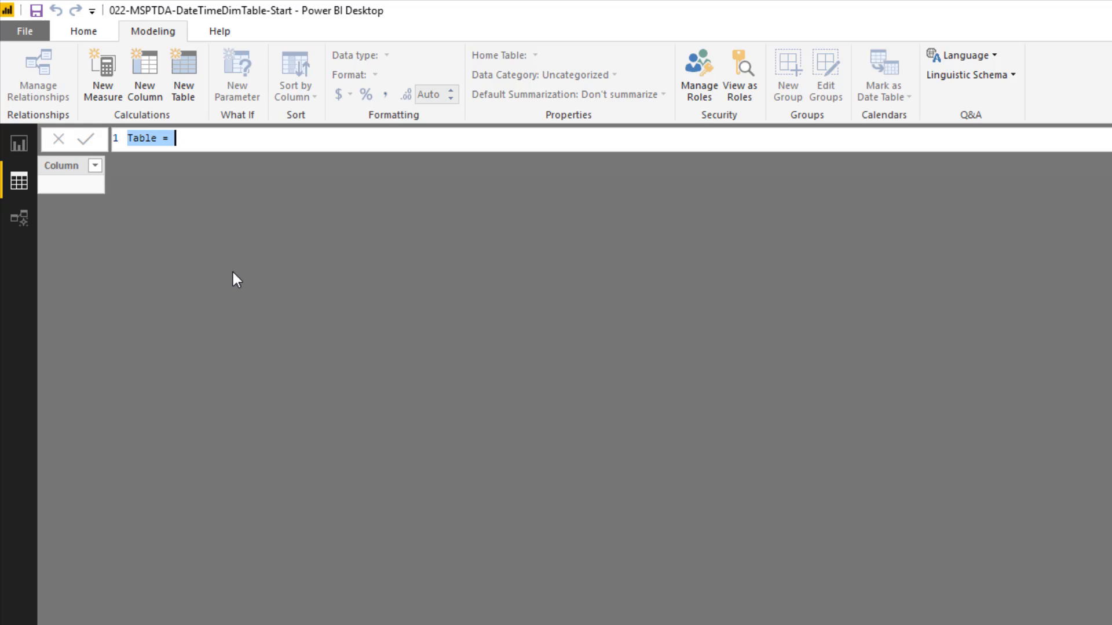
text(dDate = calen)
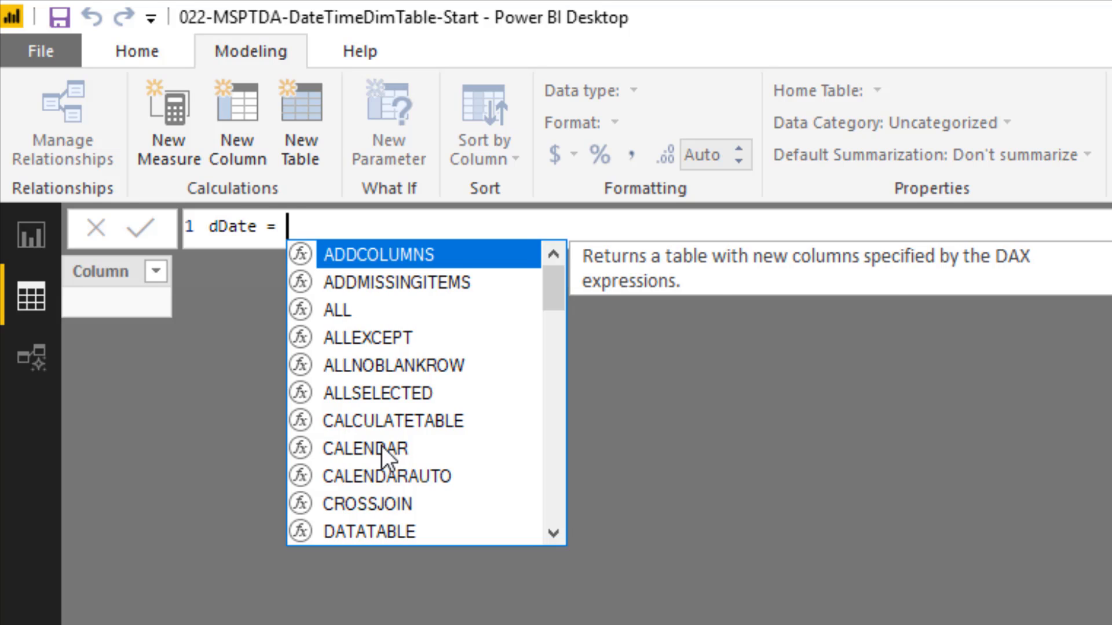
key(Tab)
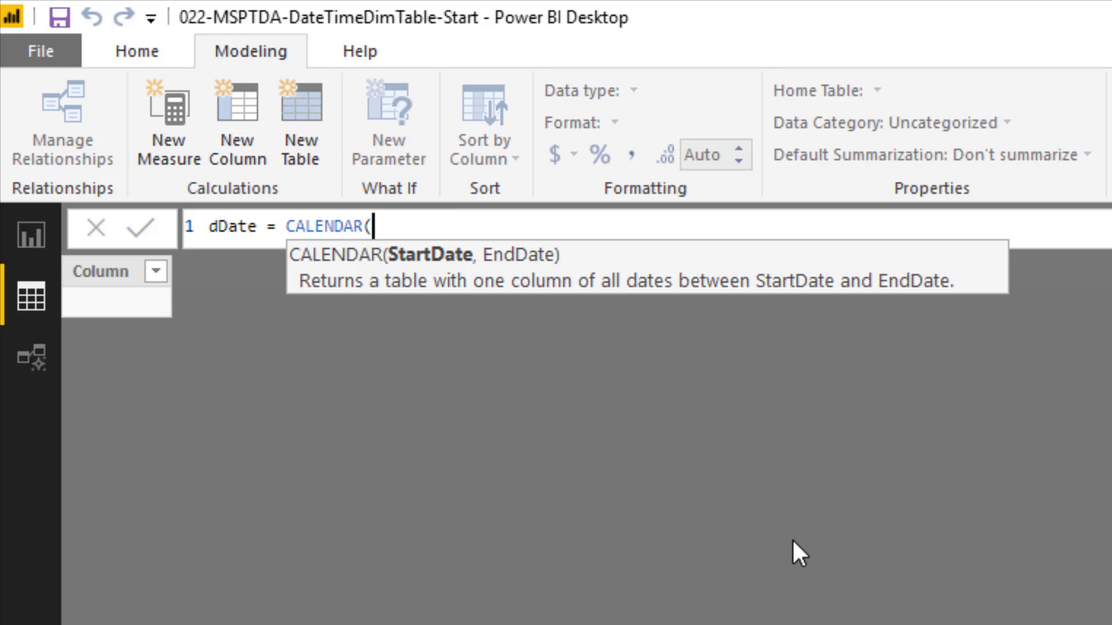
Enter DATE(YEAR(MIN(fDowntime[DateTime])),1,1) as the start date of the CALENDAR function.
text(date)
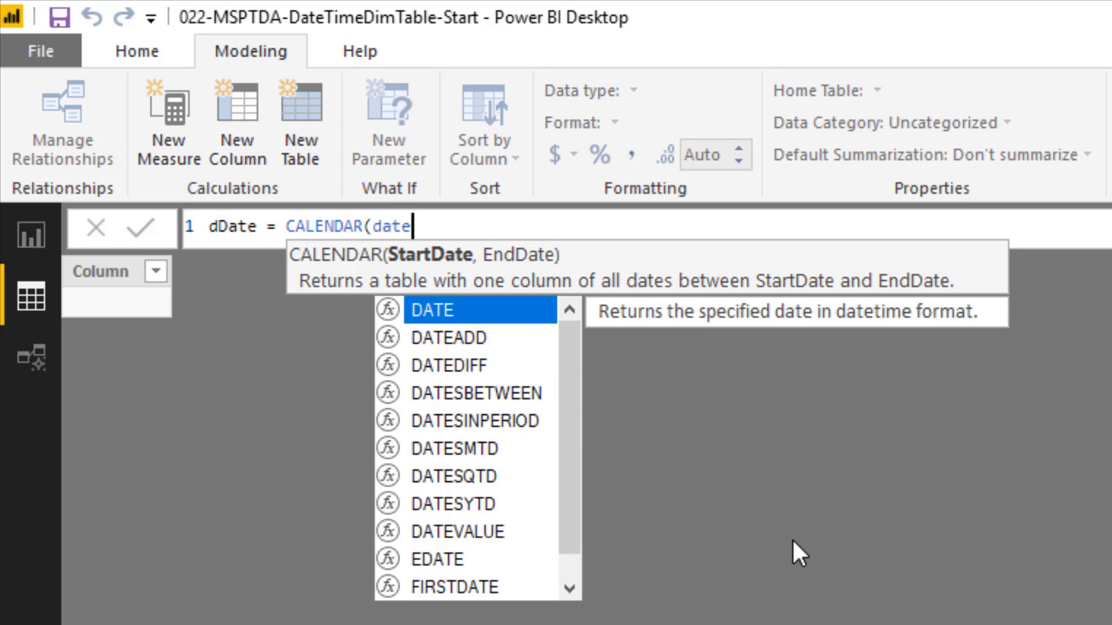
key(Tab)
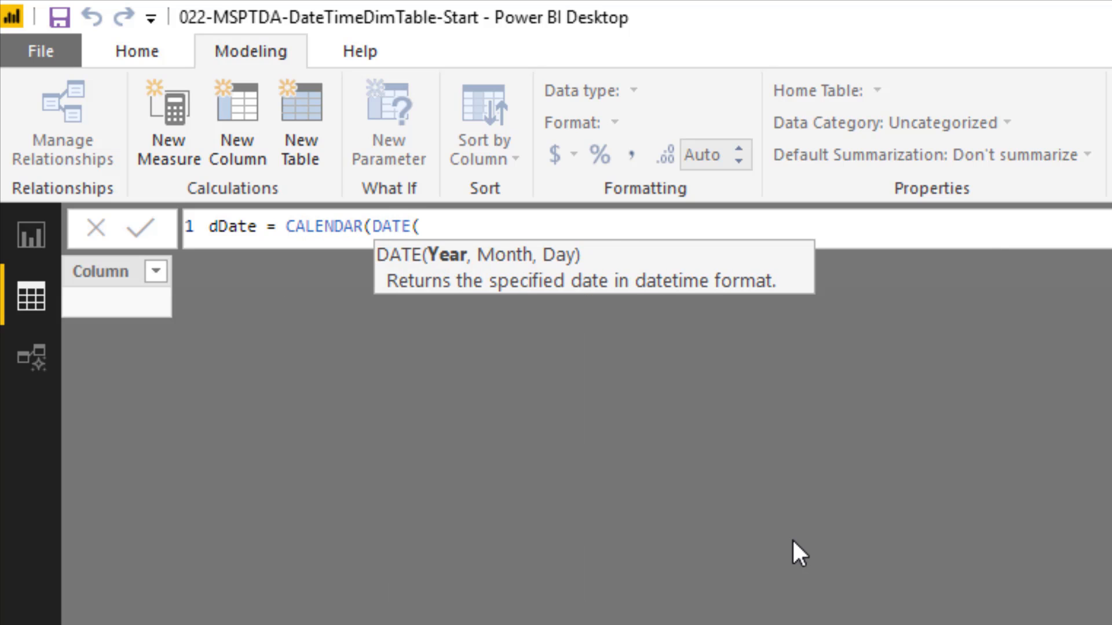
text(year)
key(Tab)
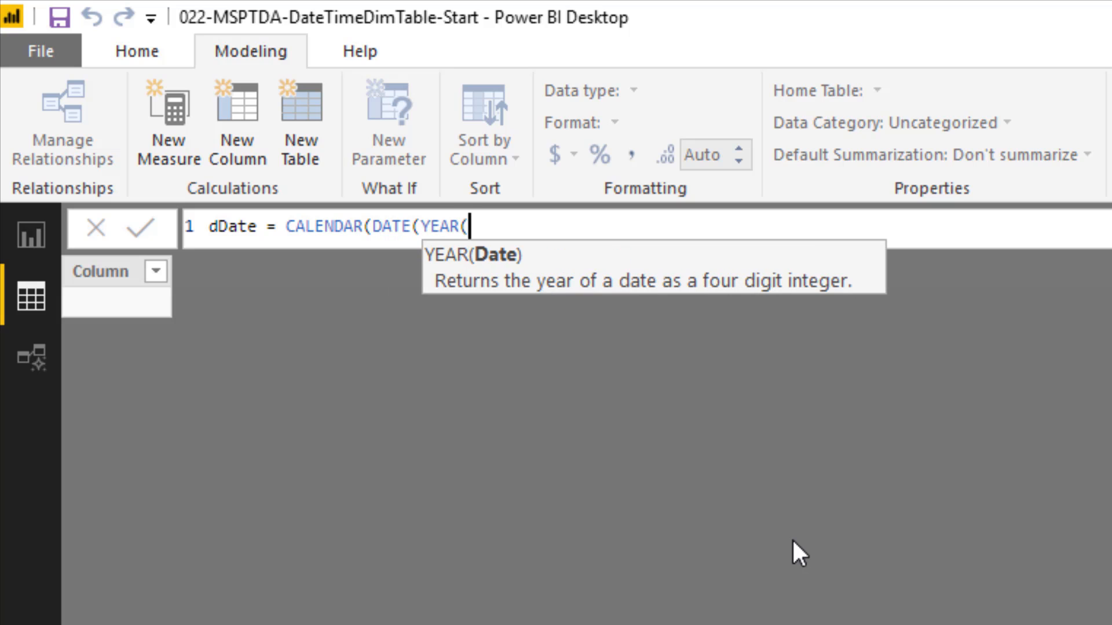
text(min)
key(Tab)
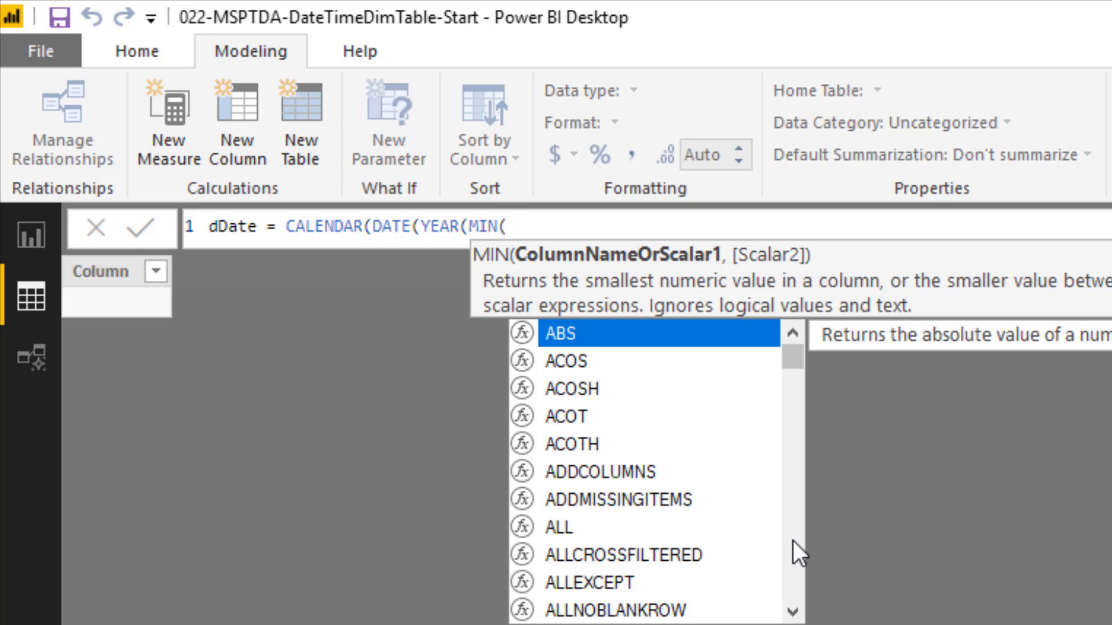
text(fd)
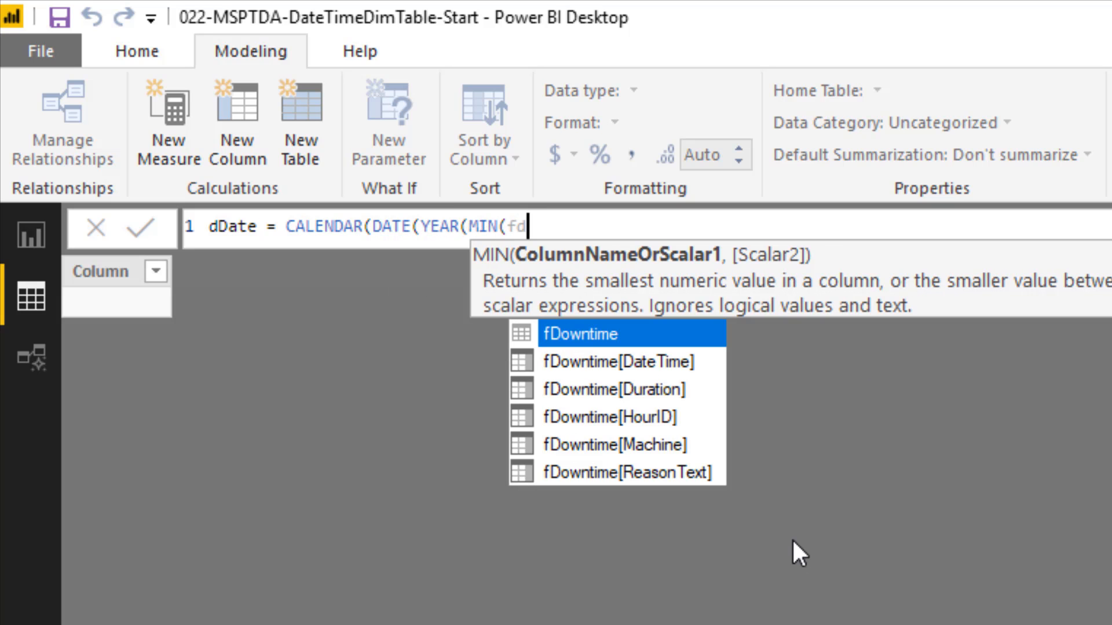
key(Down)
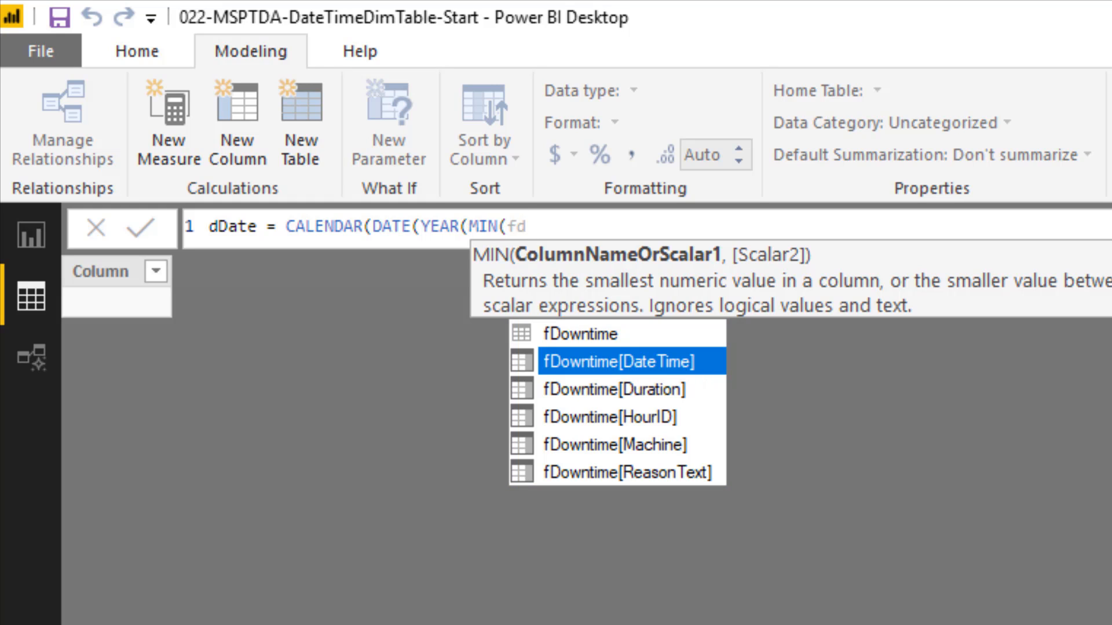
key(Tab)
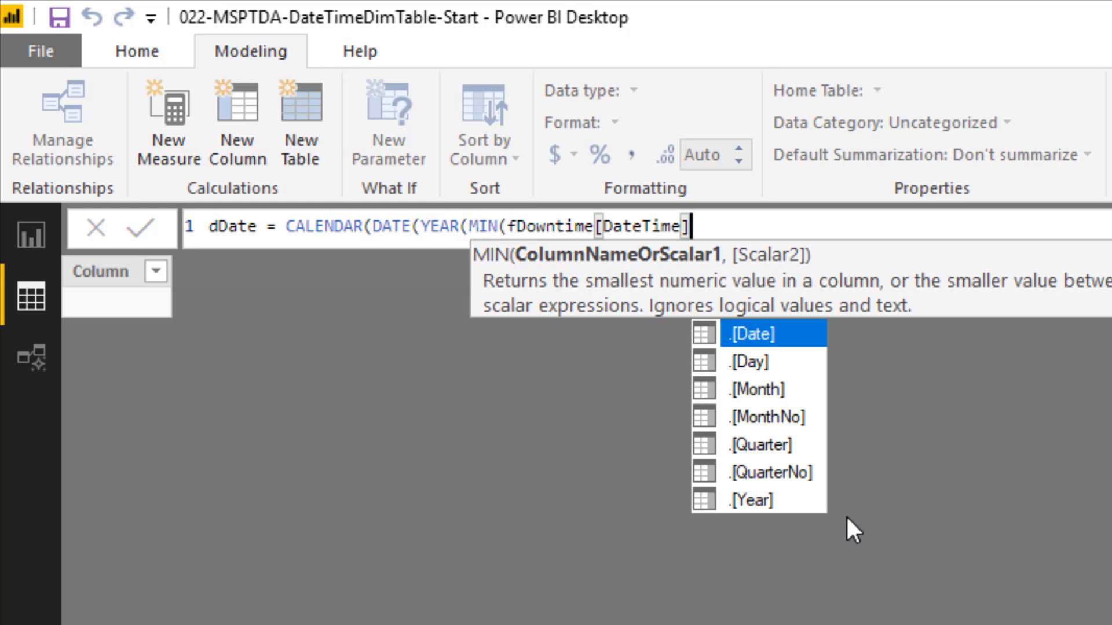
text()))
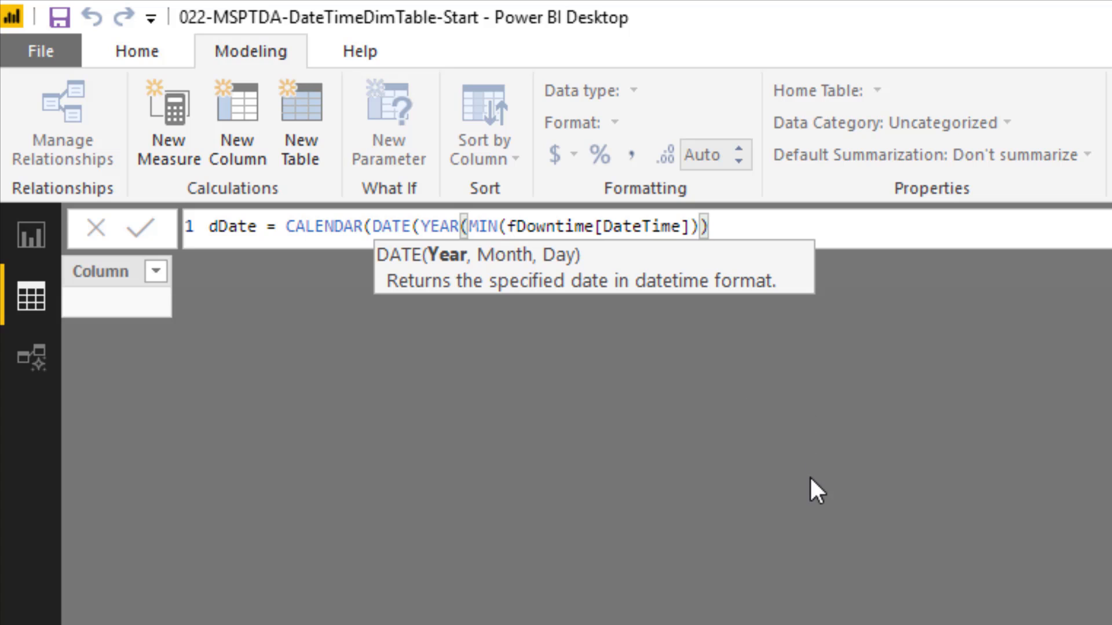
text(,1,1)
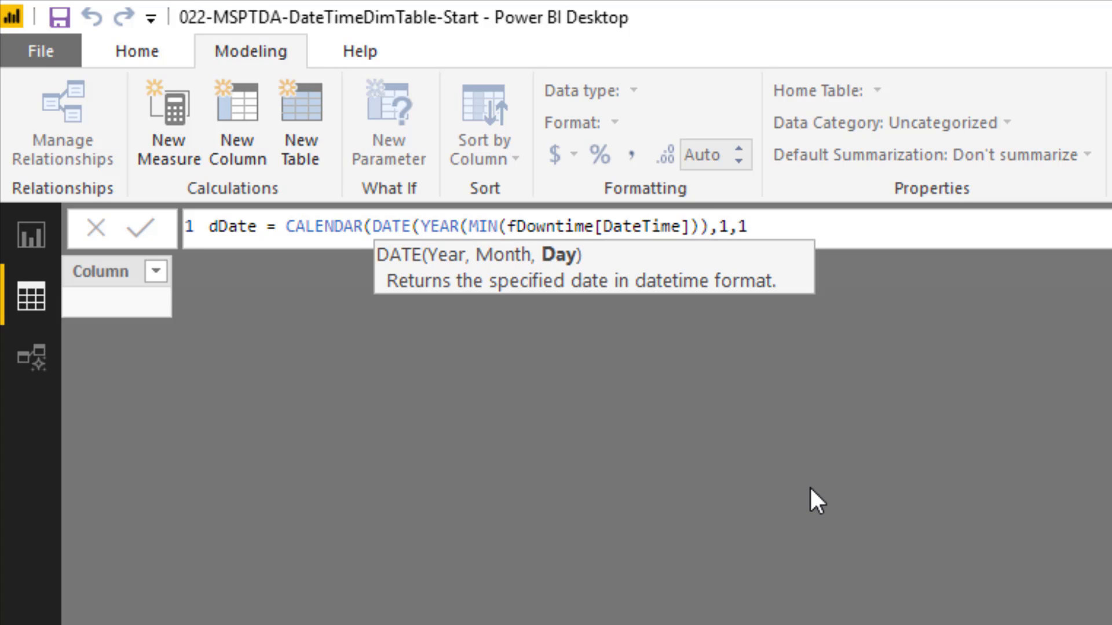
text())
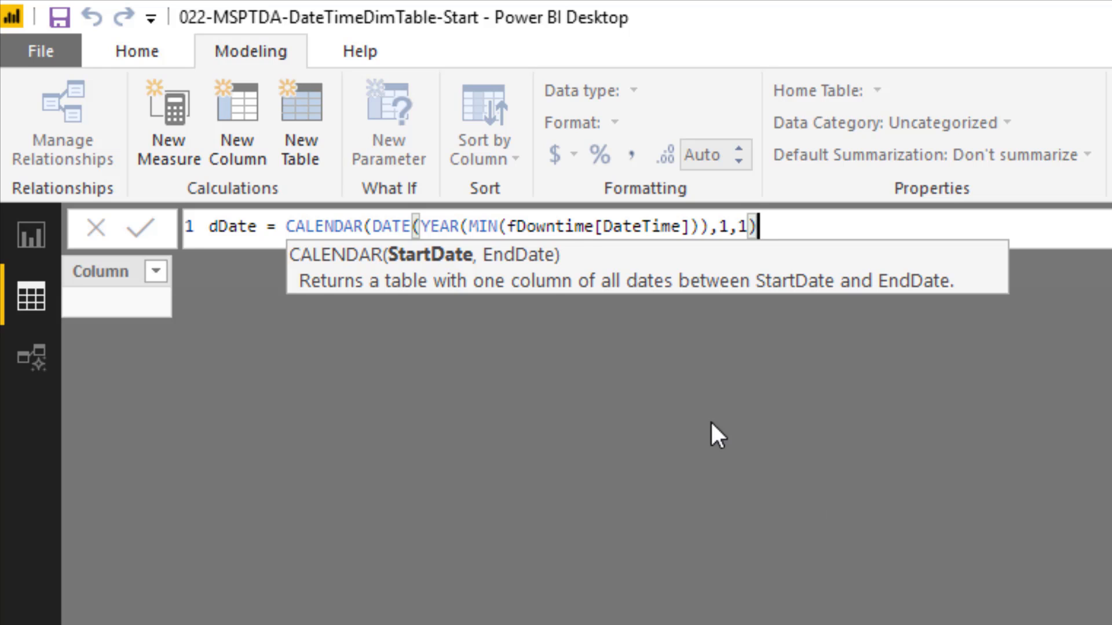
Copy the start date expression and reuse it as the end date argument of CALENDAR.
shift+click(371, 226)
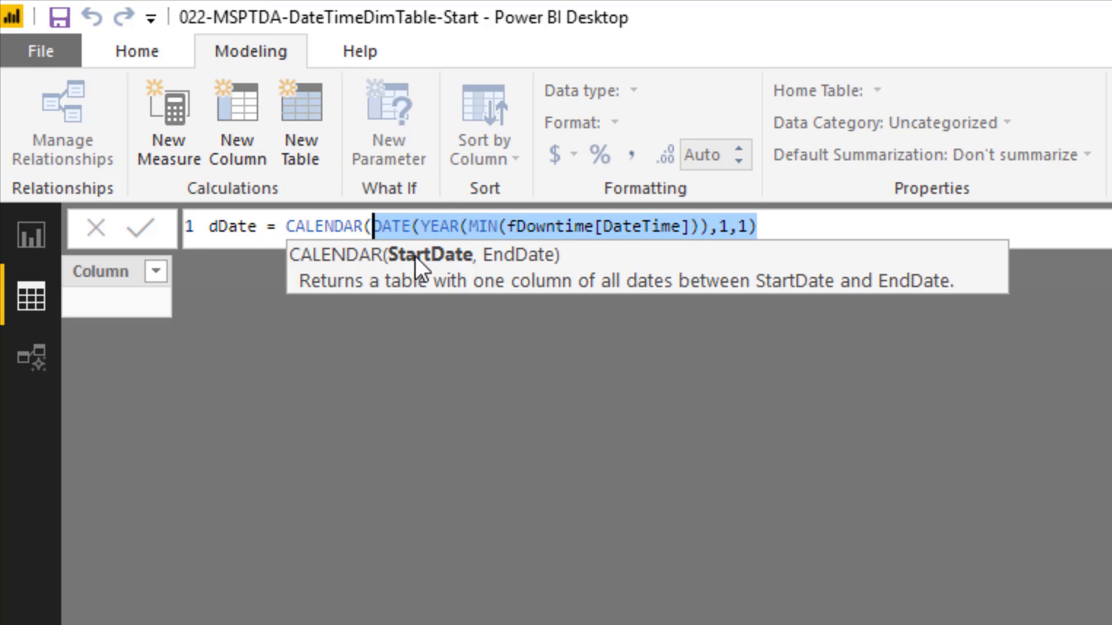
key(ctrl+c)
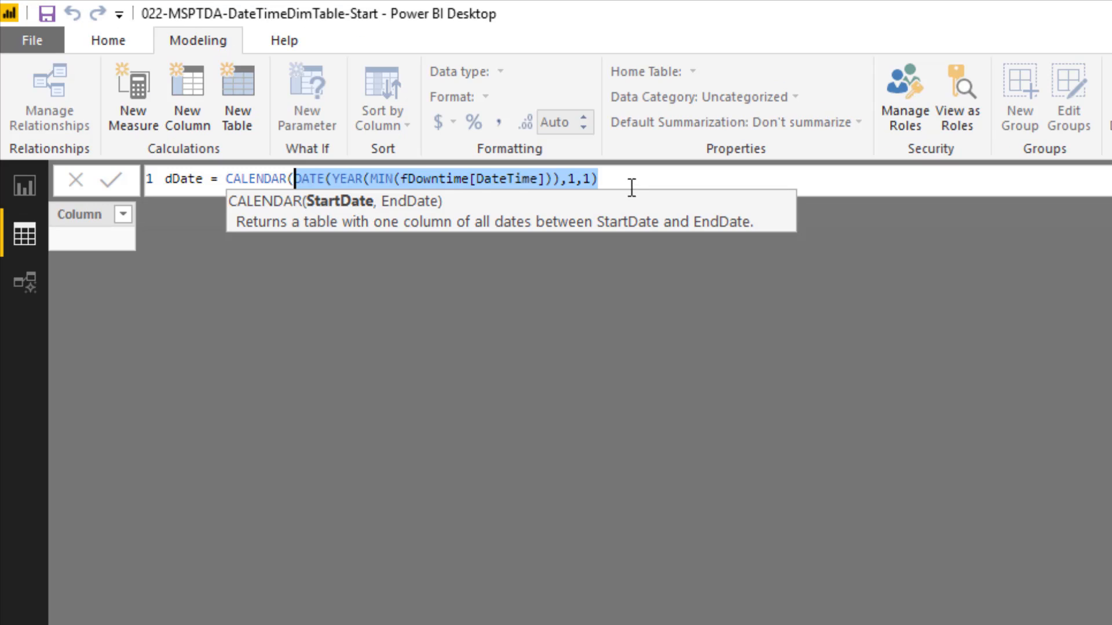
key(Right)
text(,)
key(ctrl+v)
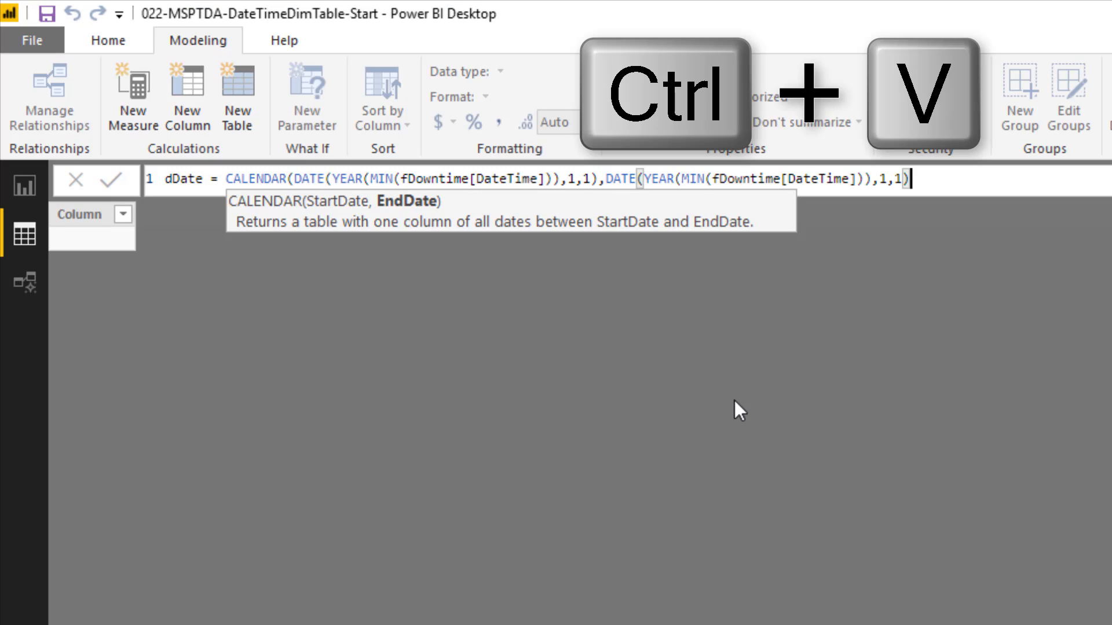
Change the end date expression to use MAX with month 12 and day 31, and commit the dDate table formula.
double_click(706, 178)
text(Max)
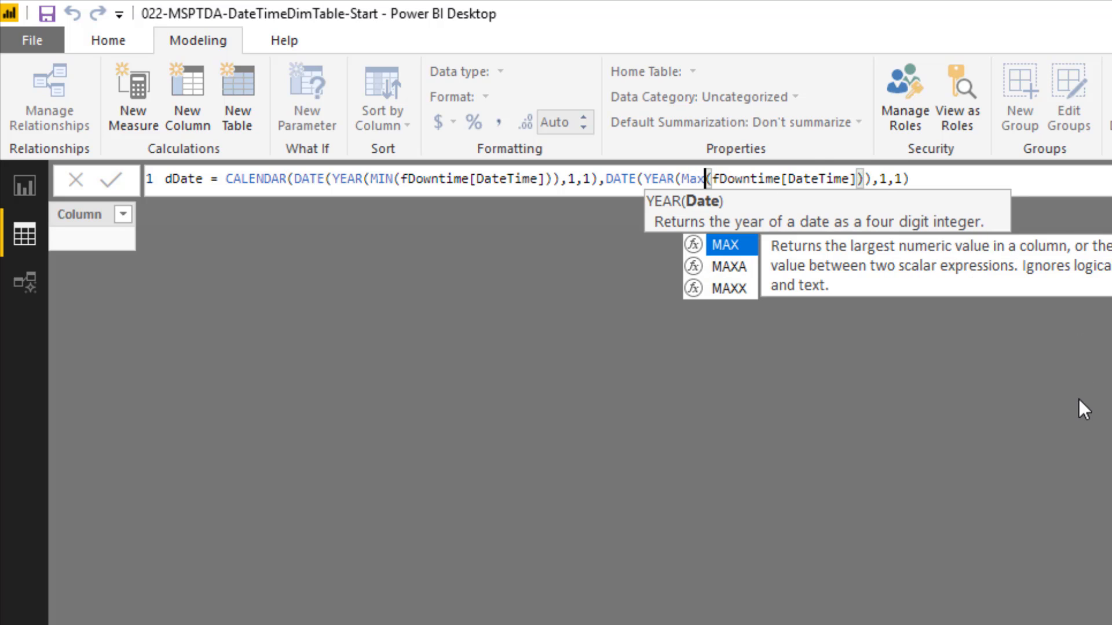
click(887, 178)
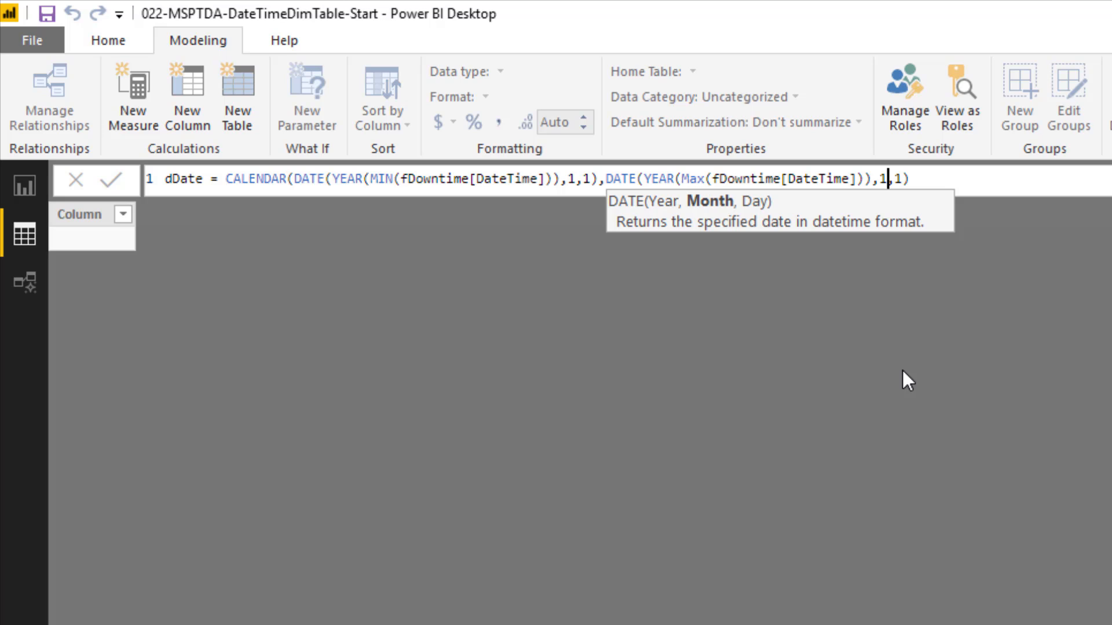
text(2)
key(Right)
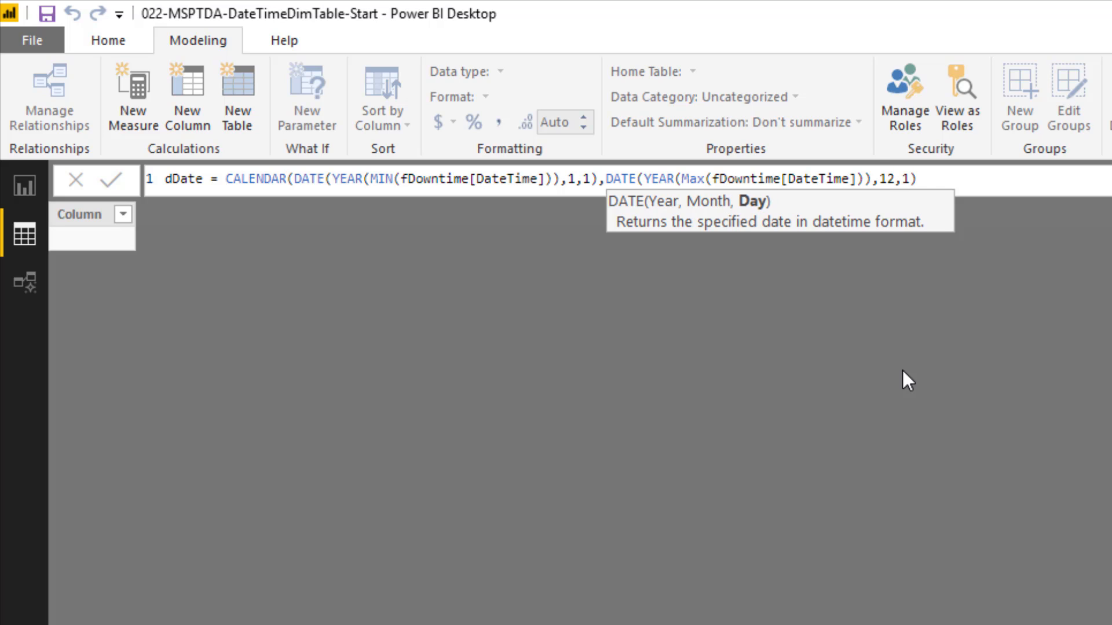
text(3)
key(Return)
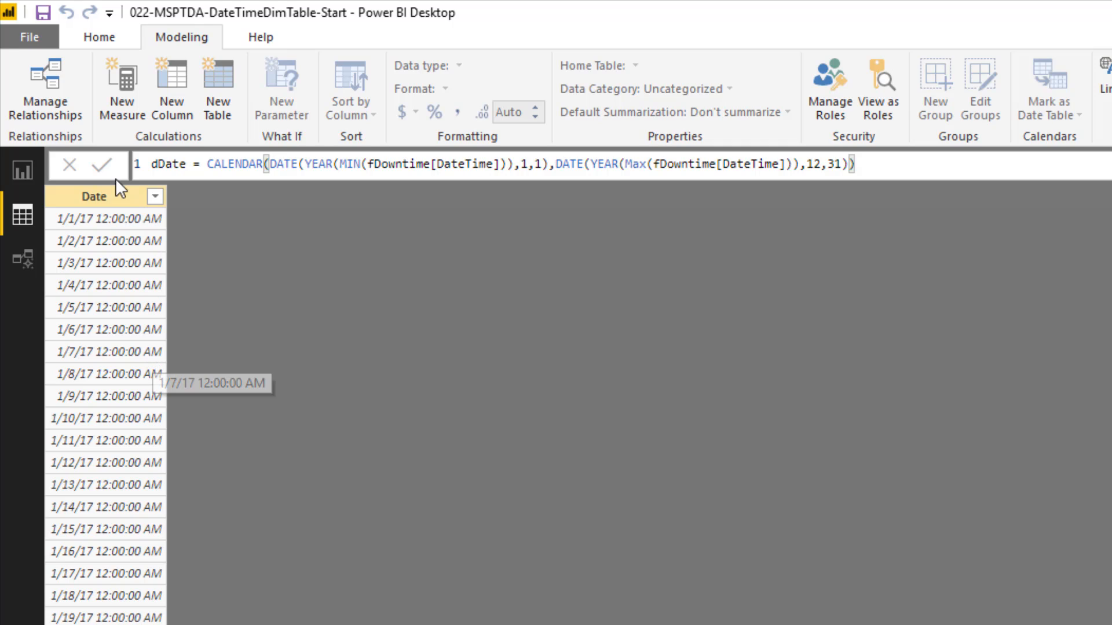
Add a calculated column to dDate with the formula MonthNumber = MONTH(dDate[Date]).
click(180, 93)
text(MonthNumber = MONTH(dd)
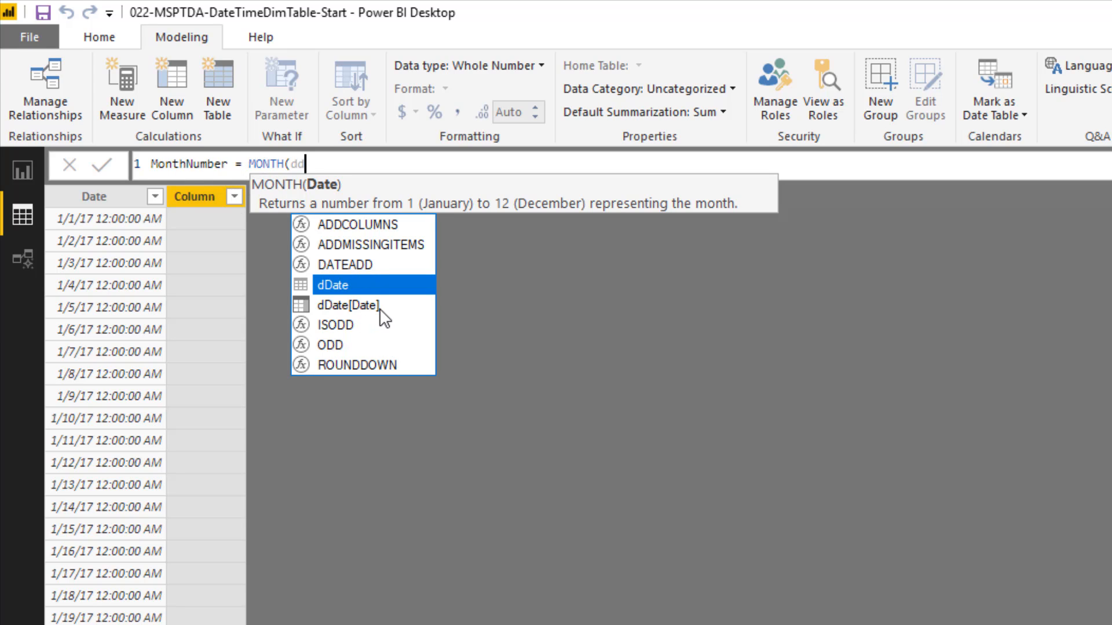
key(Down)
key(Tab)
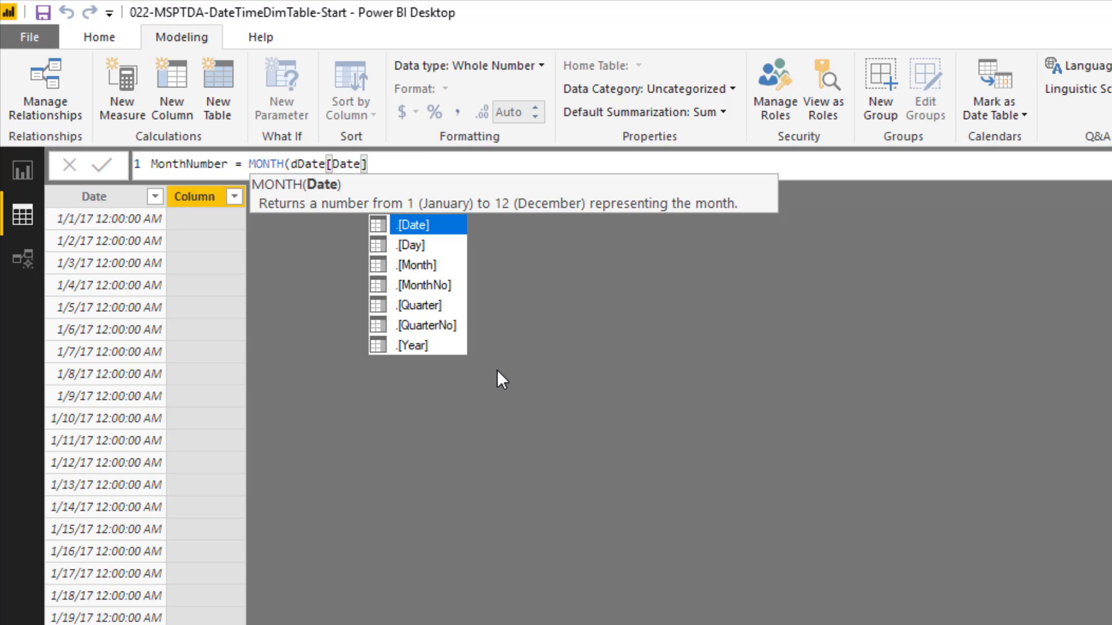
text())
key(Return)
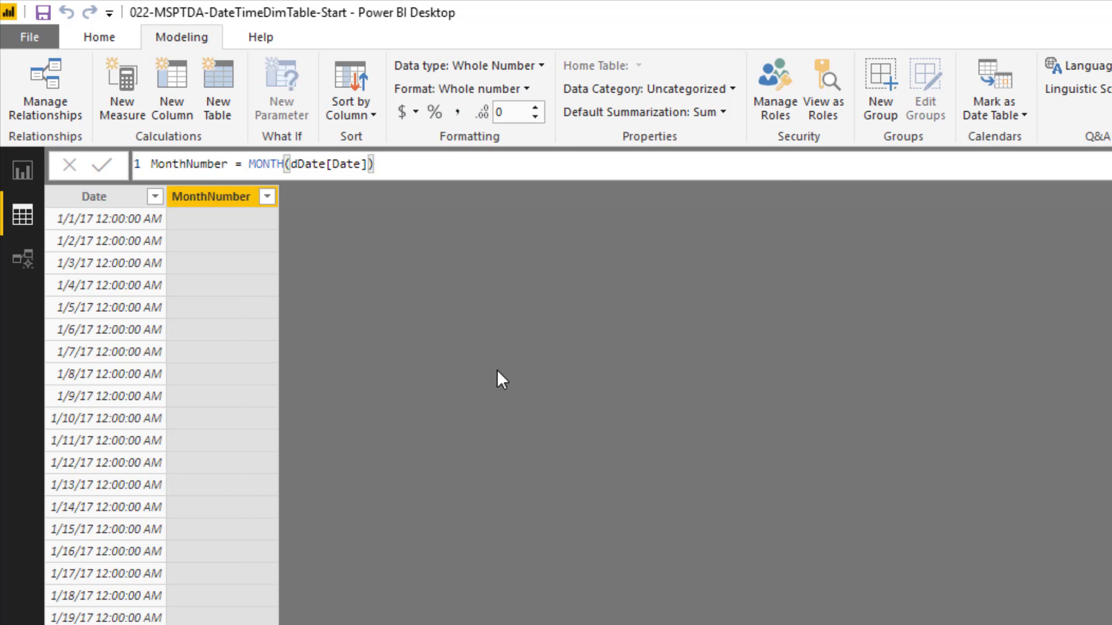
Add a calculated column to dDate with the formula Month = FORMAT(dDate[Date],"mmm").
click(171, 101)
text(Month = form)
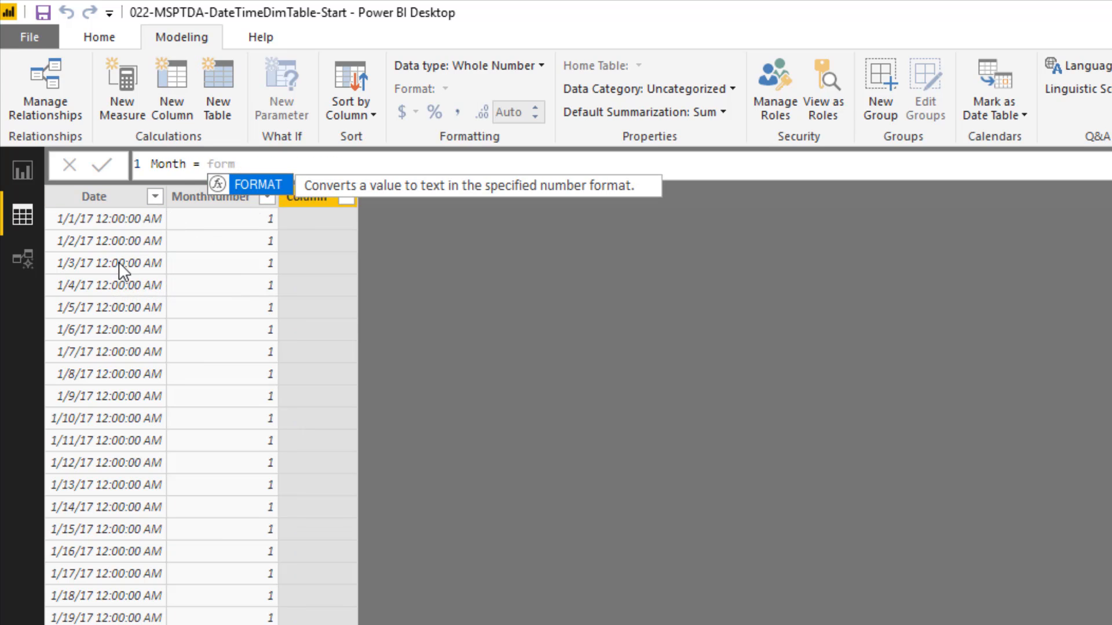
key(Tab)
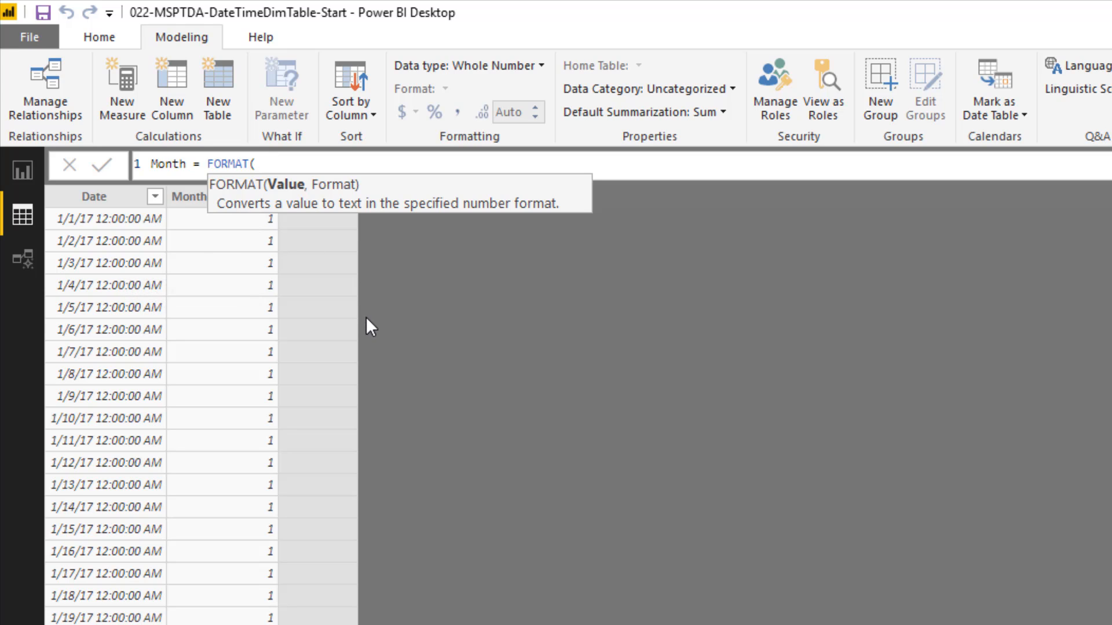
text(dd)
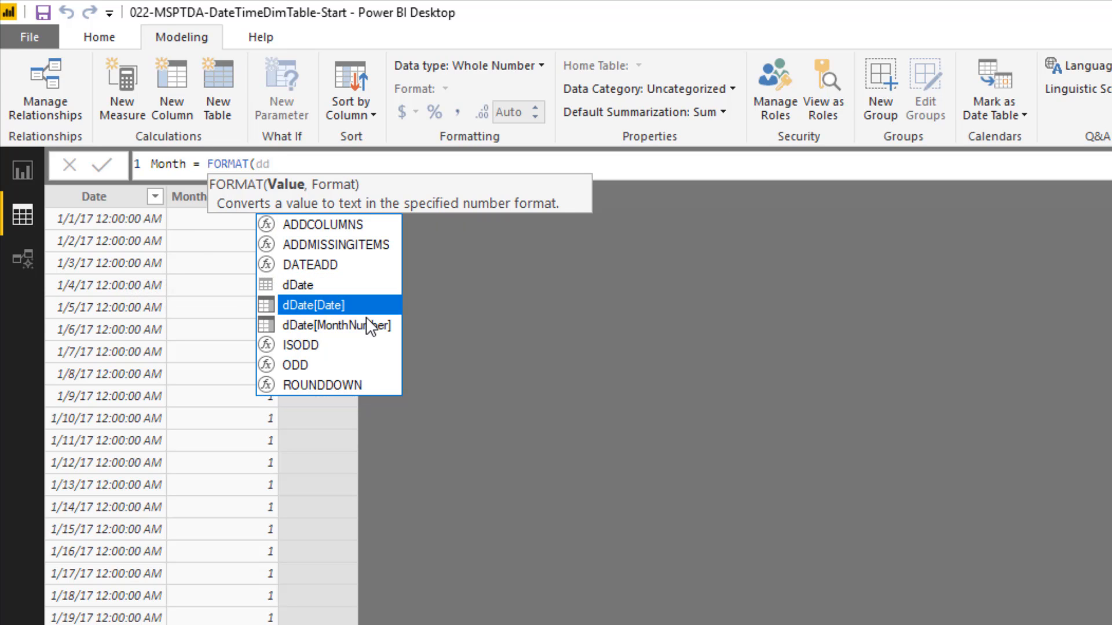
key(Tab)
text(,')
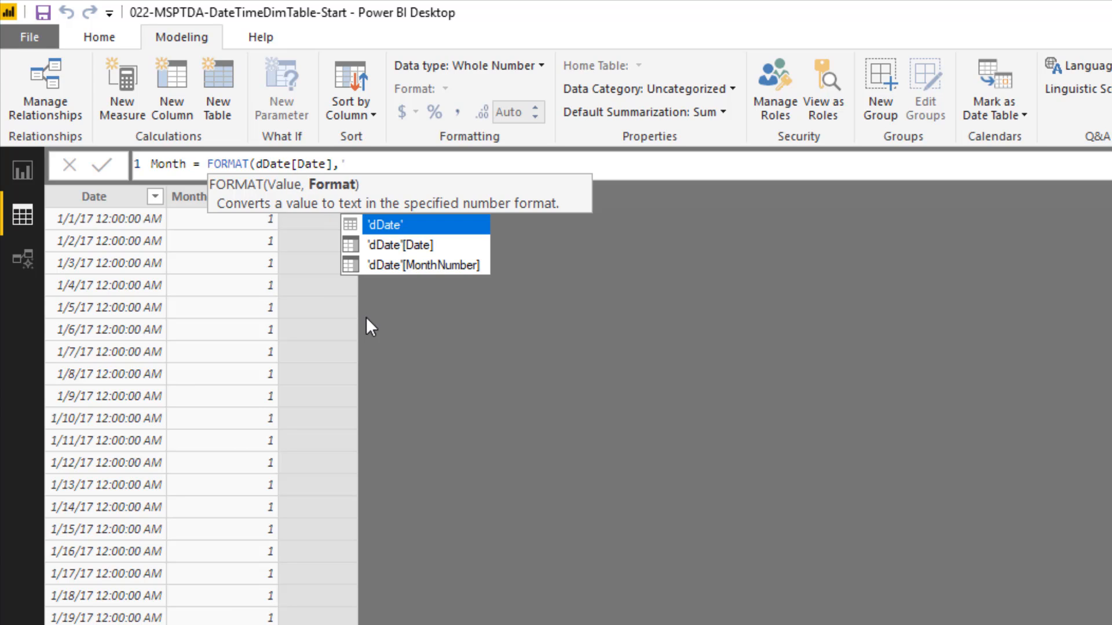
key(BackSpace)
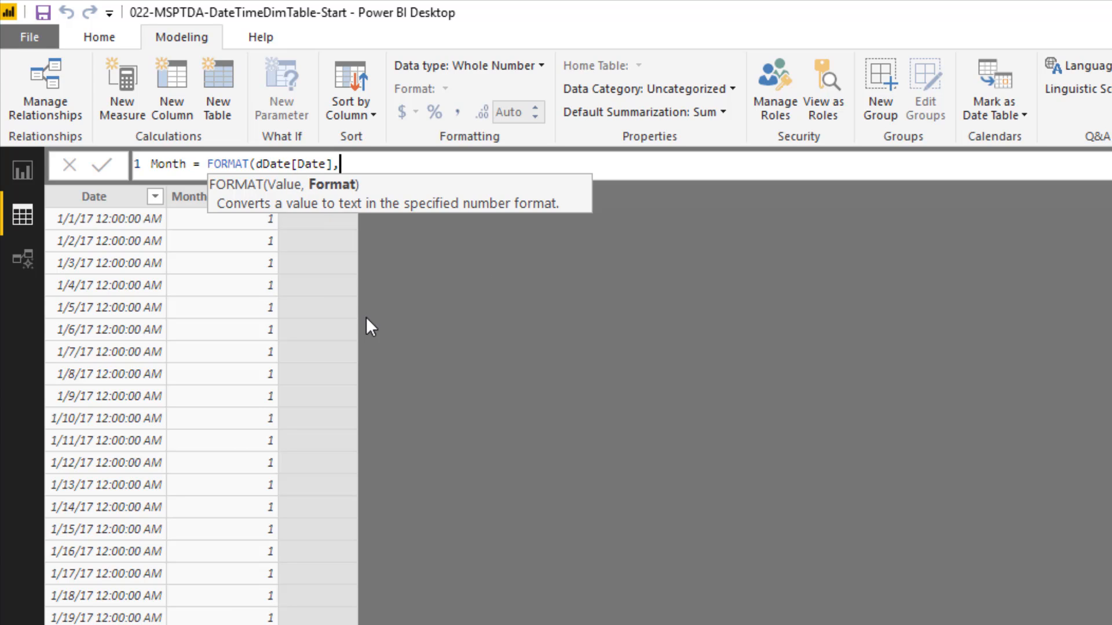
text("mmm"))
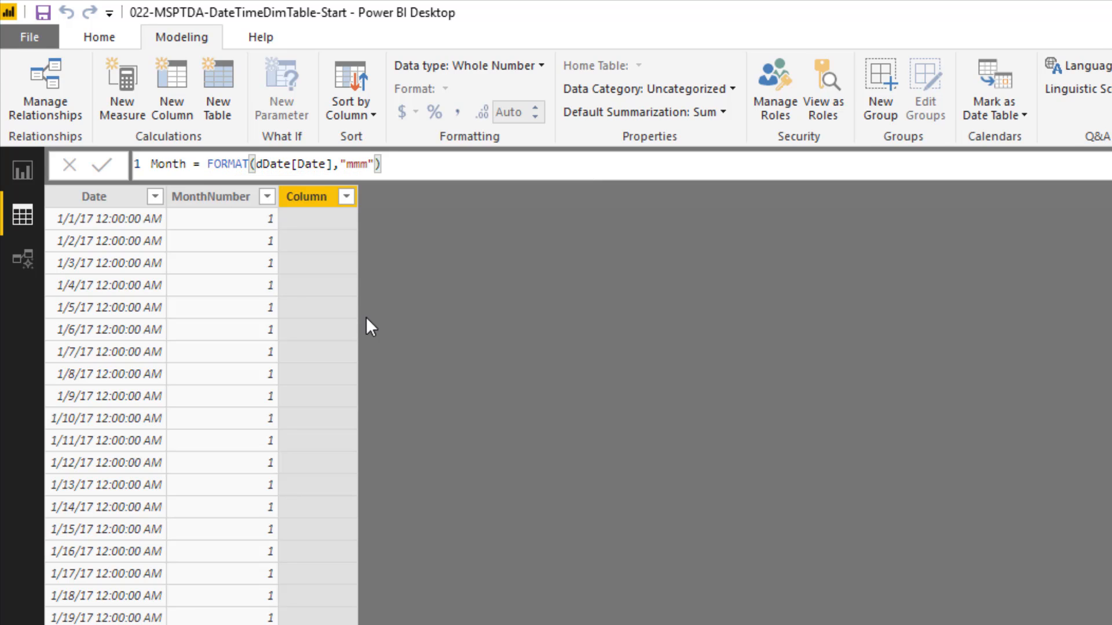
key(Return)
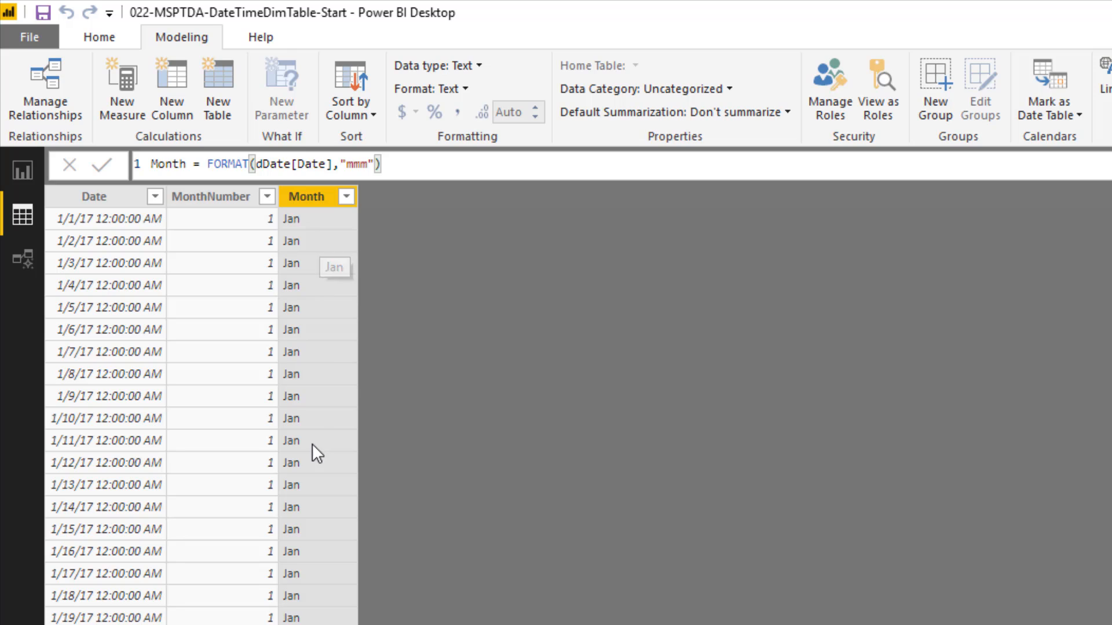
Sort the Month column by the MonthNumber column.
click(374, 110)
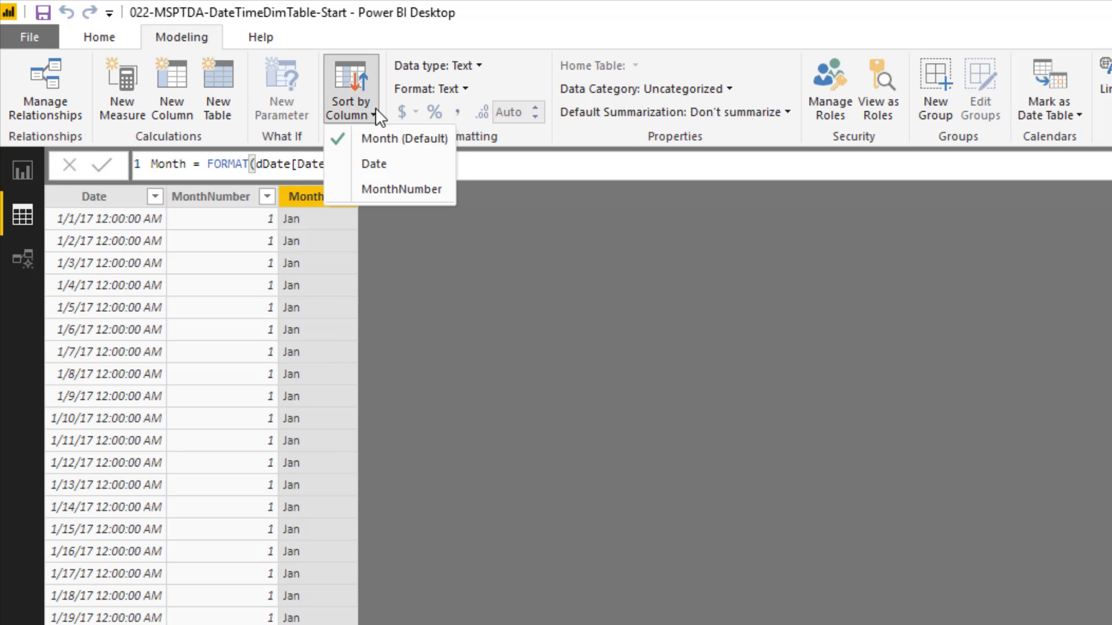
click(381, 191)
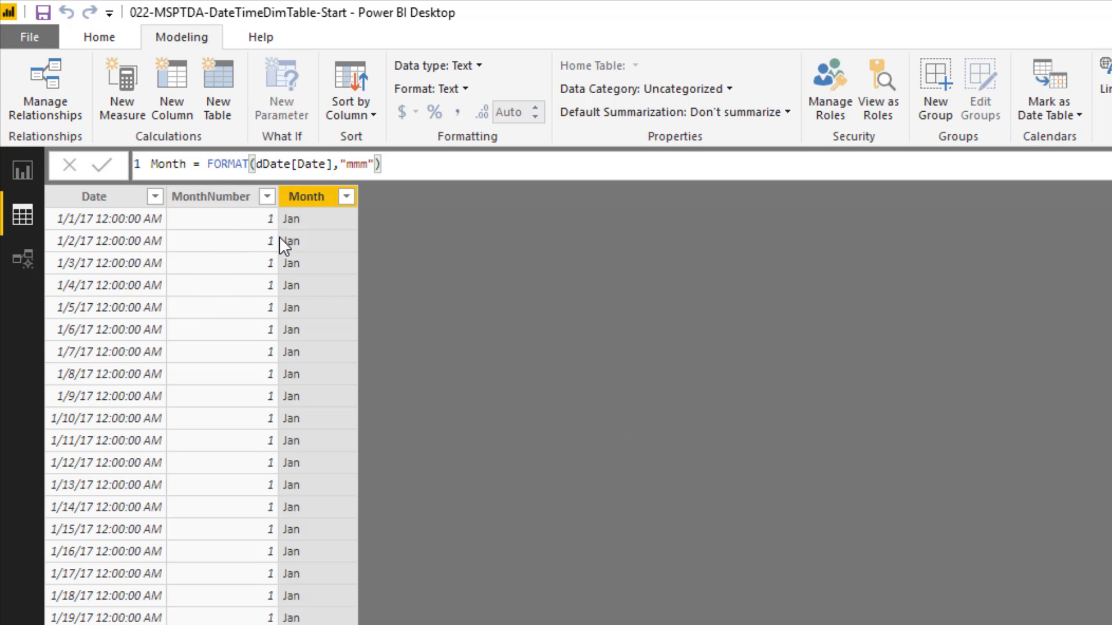
Hide the MonthNumber column in report view and add a calculated column to dDate with the formula Year = YEAR(dDate[Date]).
right_click(224, 198)
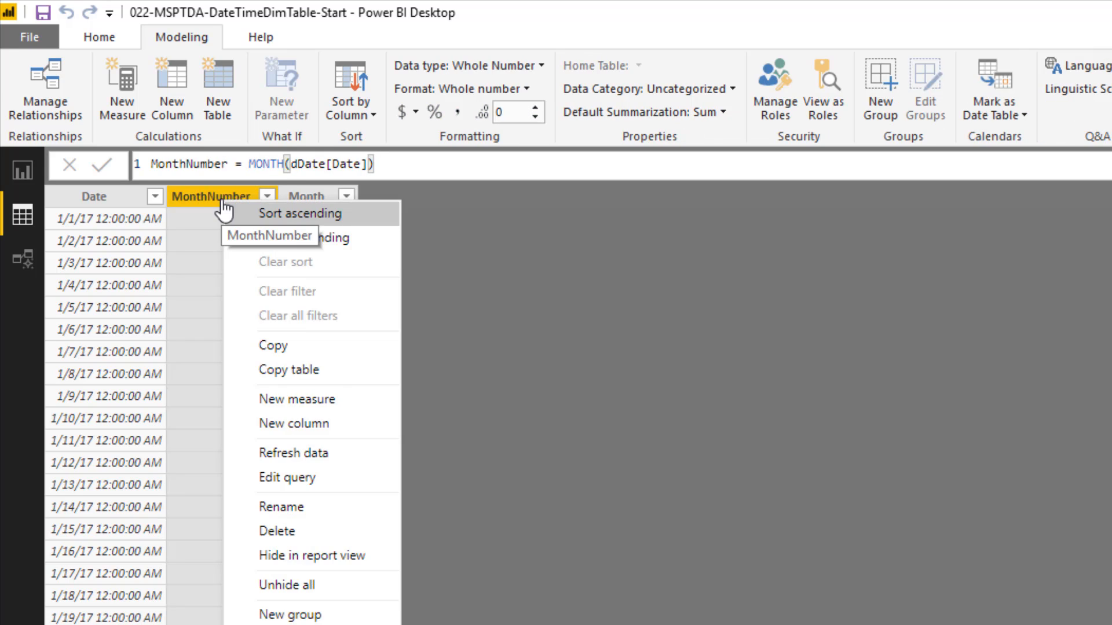
click(321, 557)
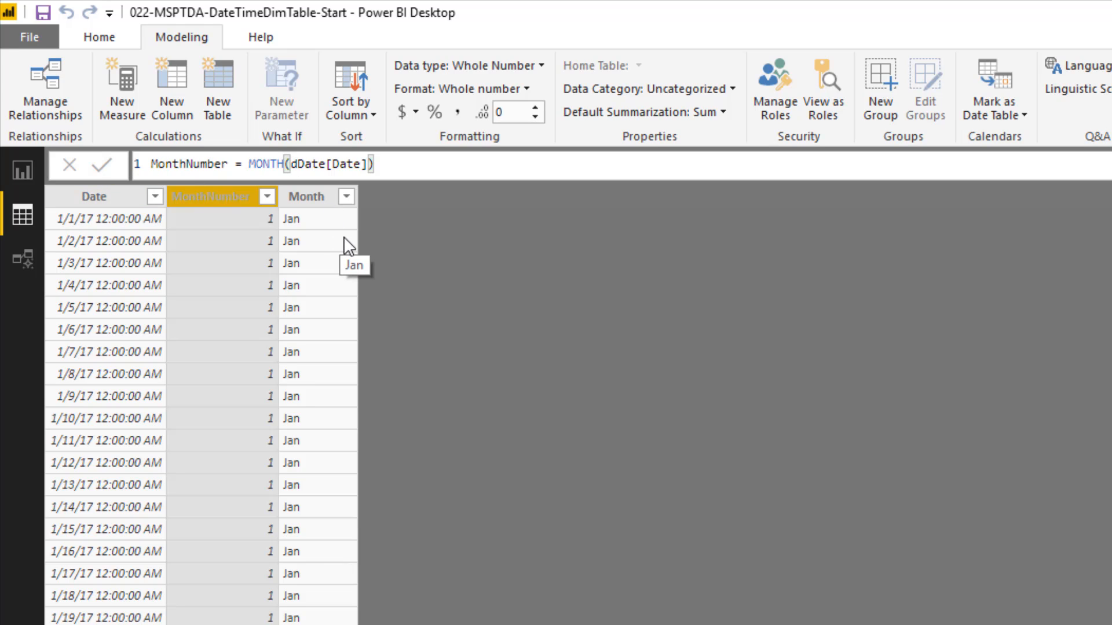
click(169, 86)
text(Year = YEAR(dDate[Date]))
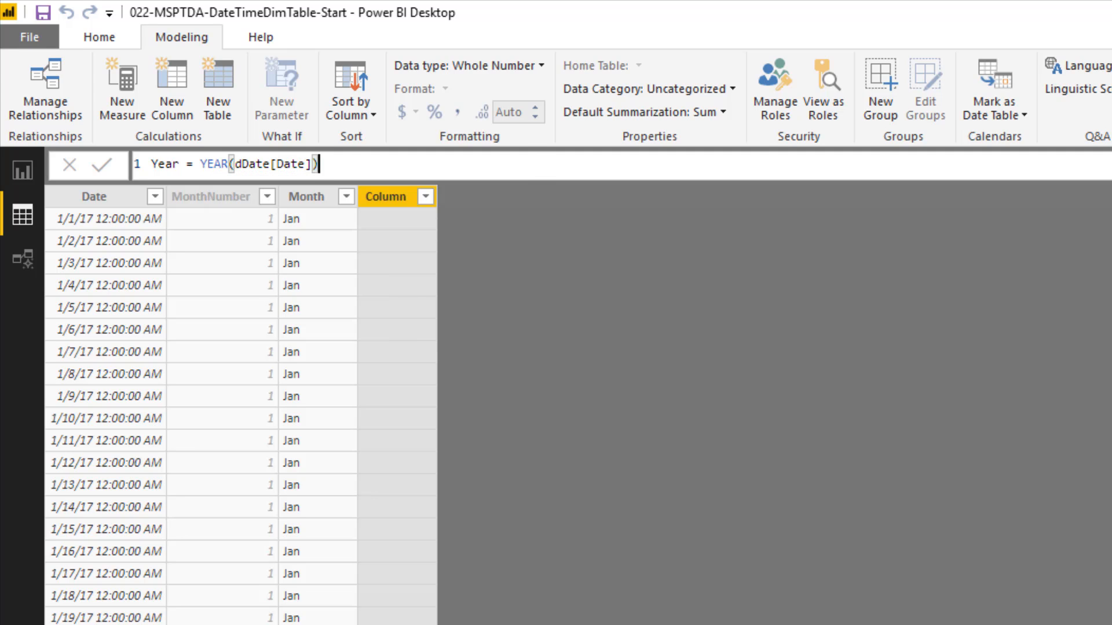
key(Return)
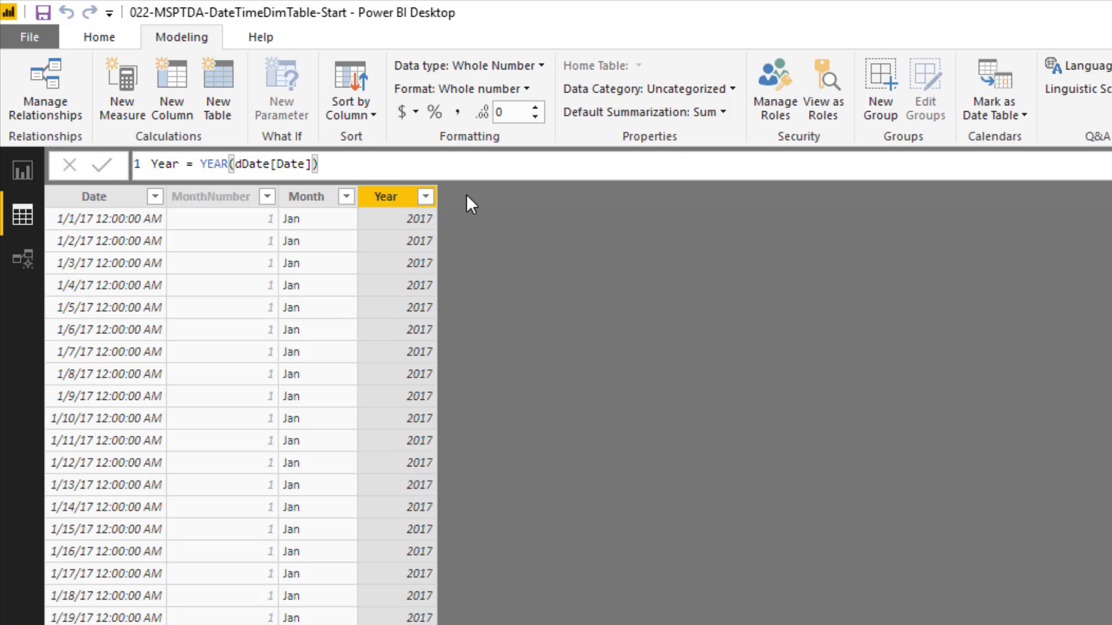
Add a calculated column to dDate with the formula Day = FORMAT(dDate[Date],"ddd mm/dd/yyyy").
click(162, 96)
text(Day = FORMAT(dd)
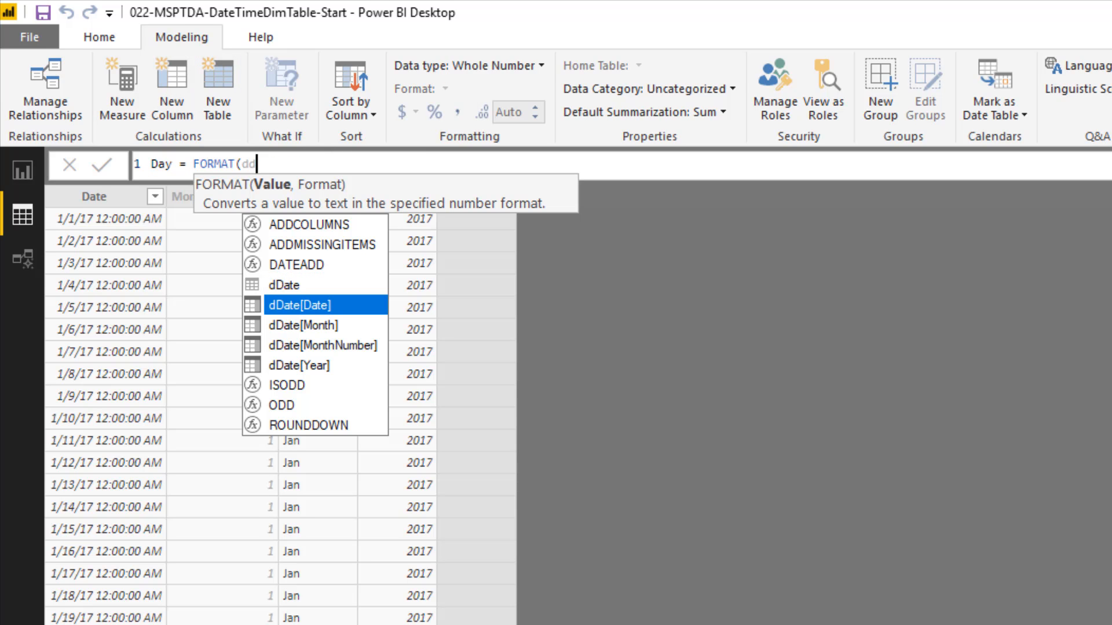
key(Tab)
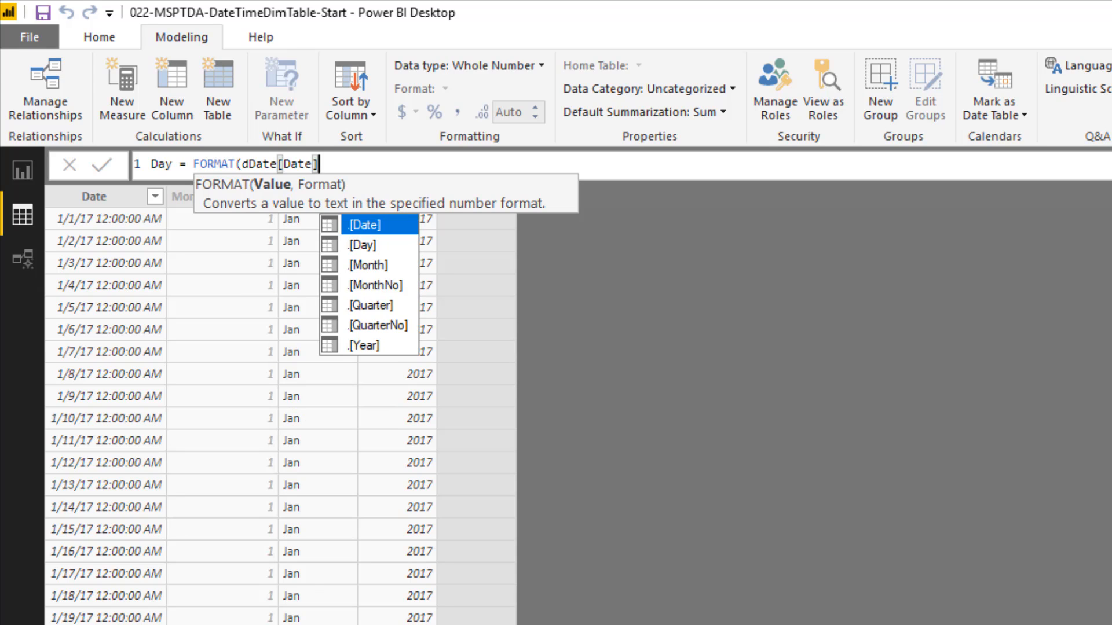
text(,")
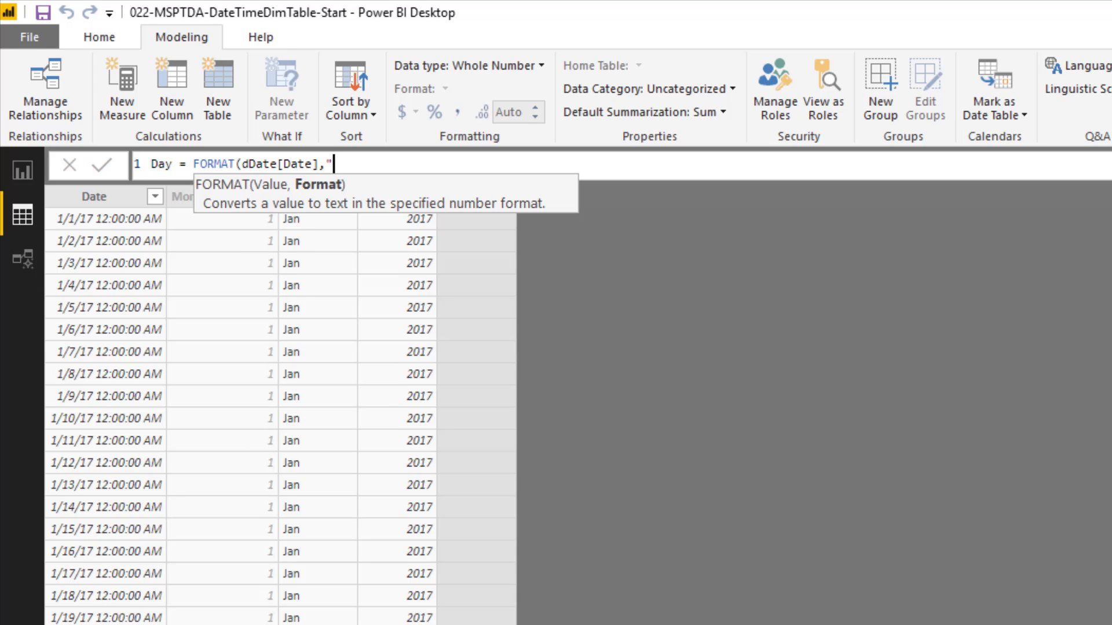
text(mm)
text(/dd)
text(/)
text(yyyy)
text(")
text(ddd)
key(Return)
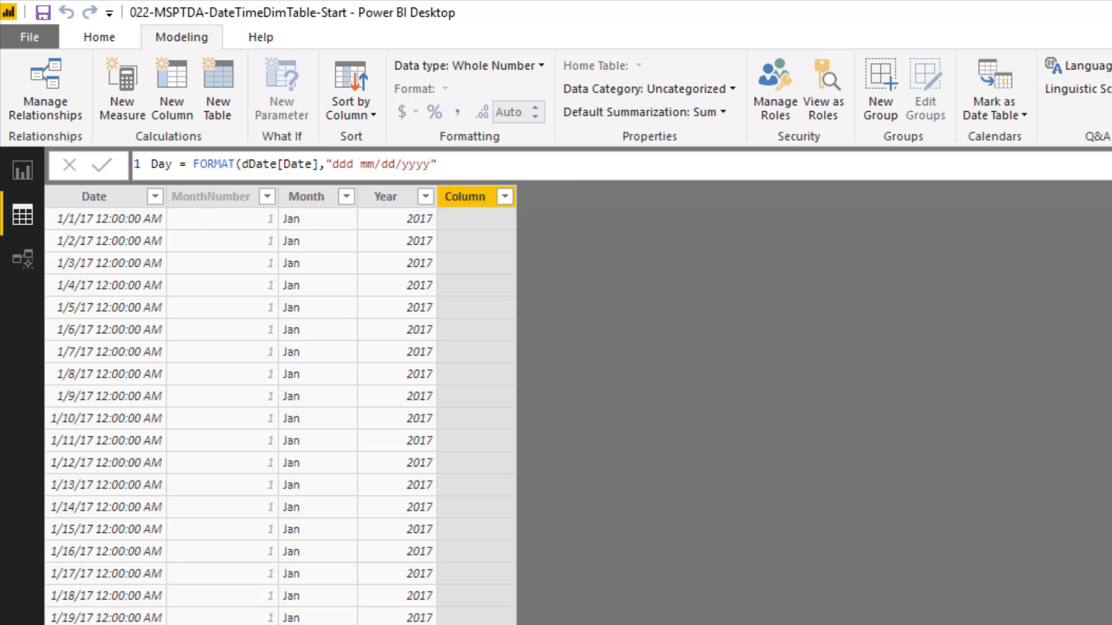
Set the Date column's data type to Date and its format to 03/14/2001 (MM/dd/yyyy).
click(96, 201)
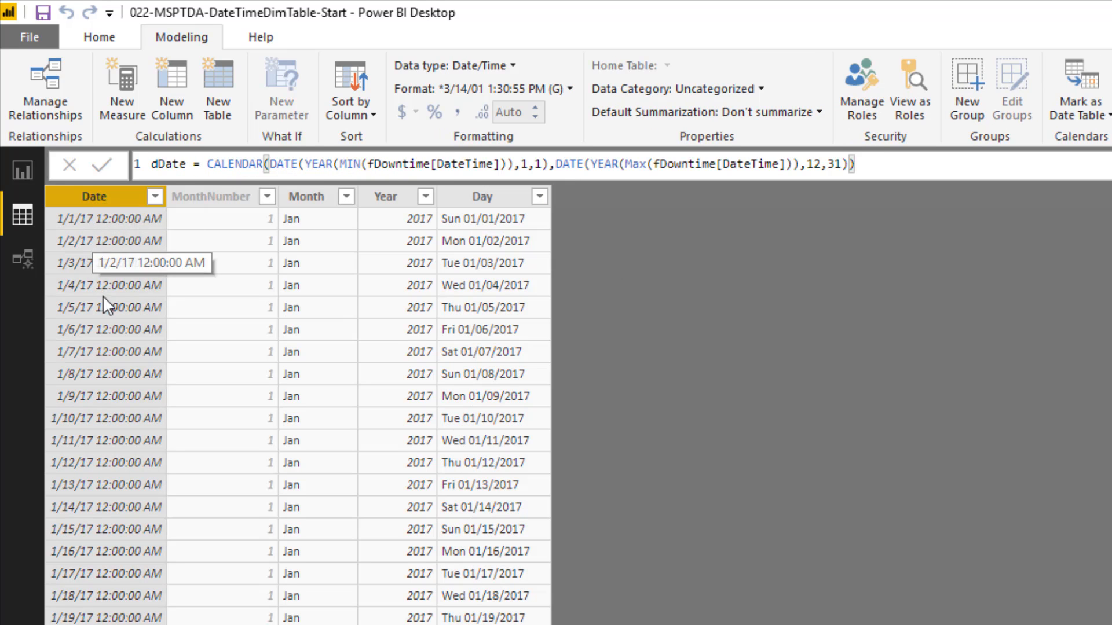
click(513, 64)
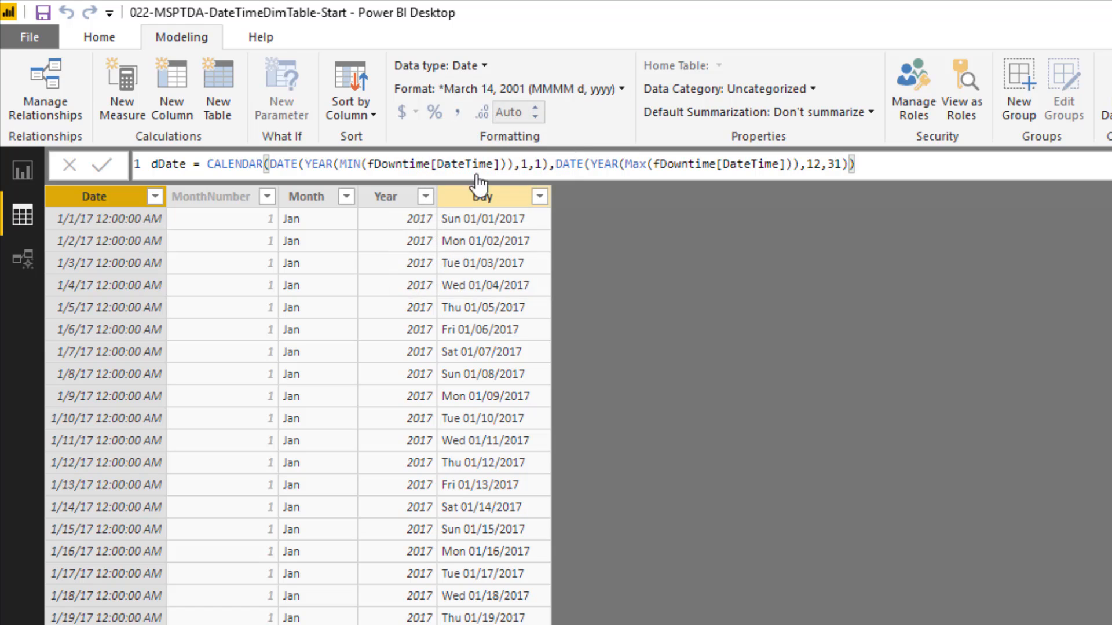
click(621, 88)
mouse_move(524, 171)
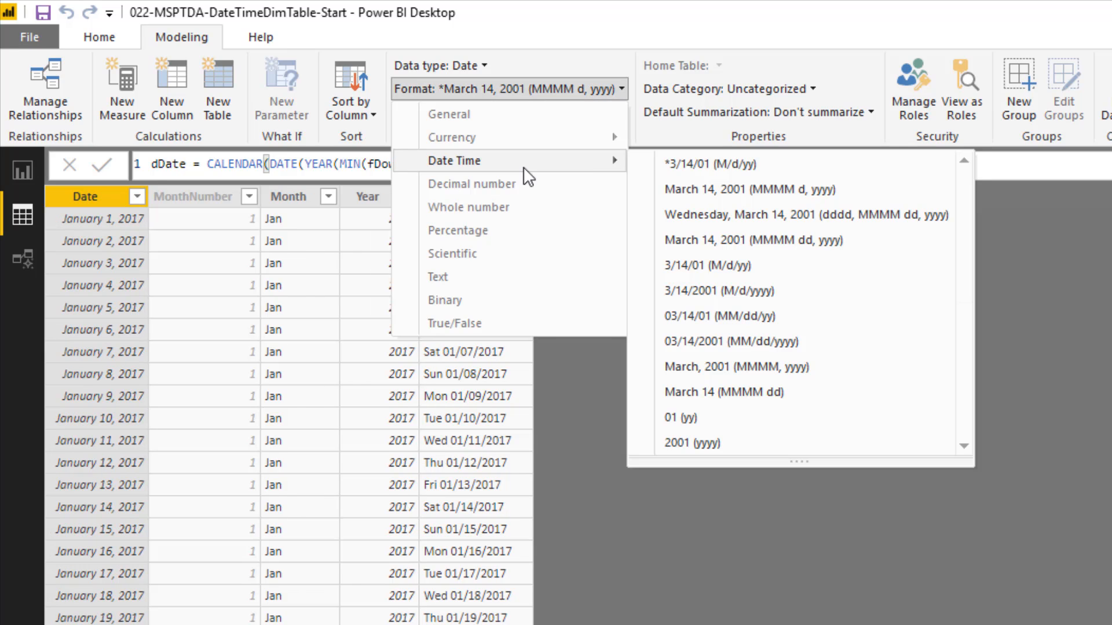
click(747, 353)
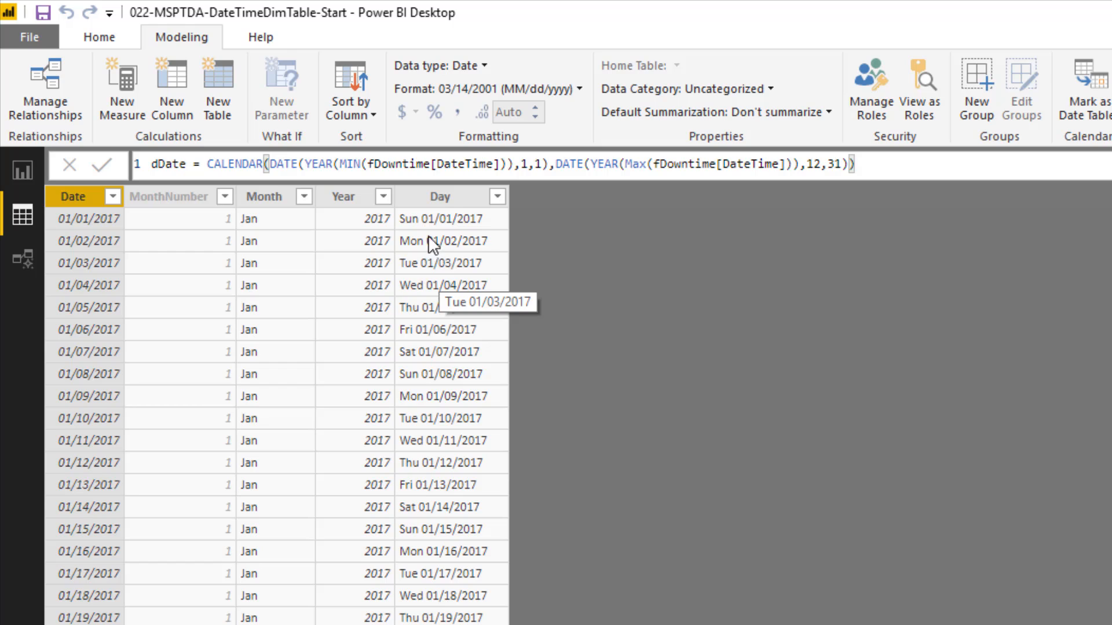
Sort the Day column by the Date column.
click(433, 197)
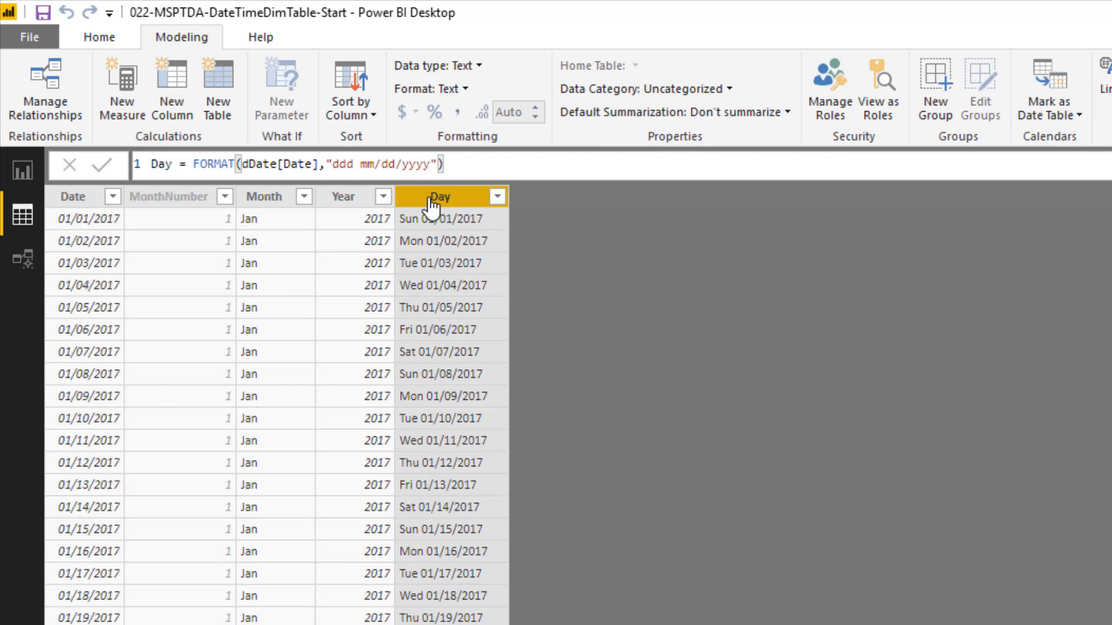
click(371, 108)
click(378, 164)
Create a new calculated table with the formula dTime = GENERATESERIES(0,23,1).
click(229, 97)
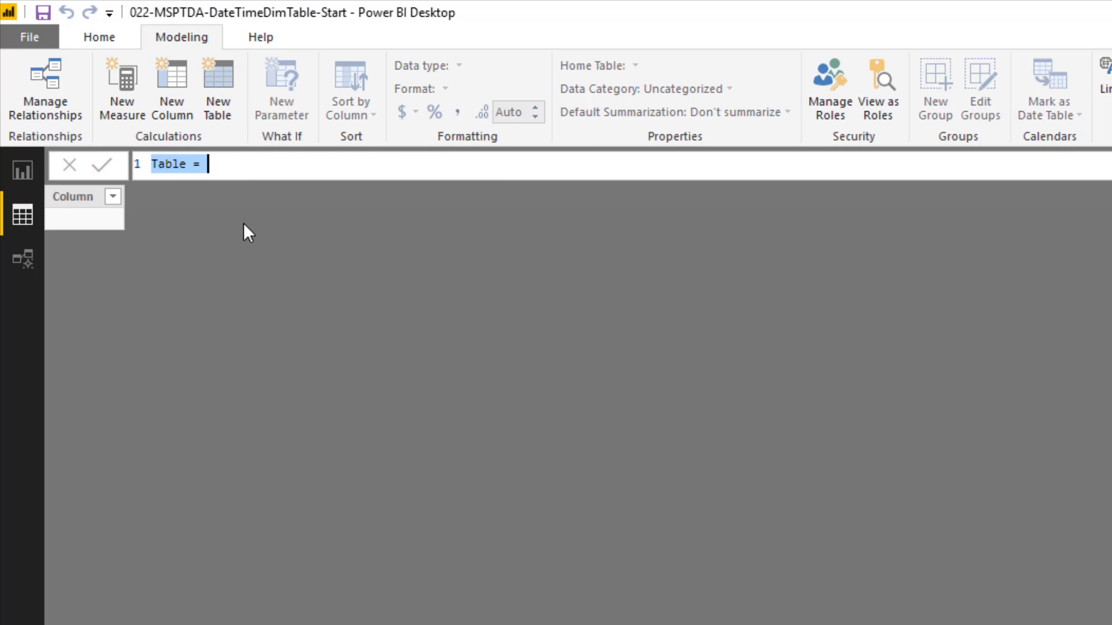
text(dT)
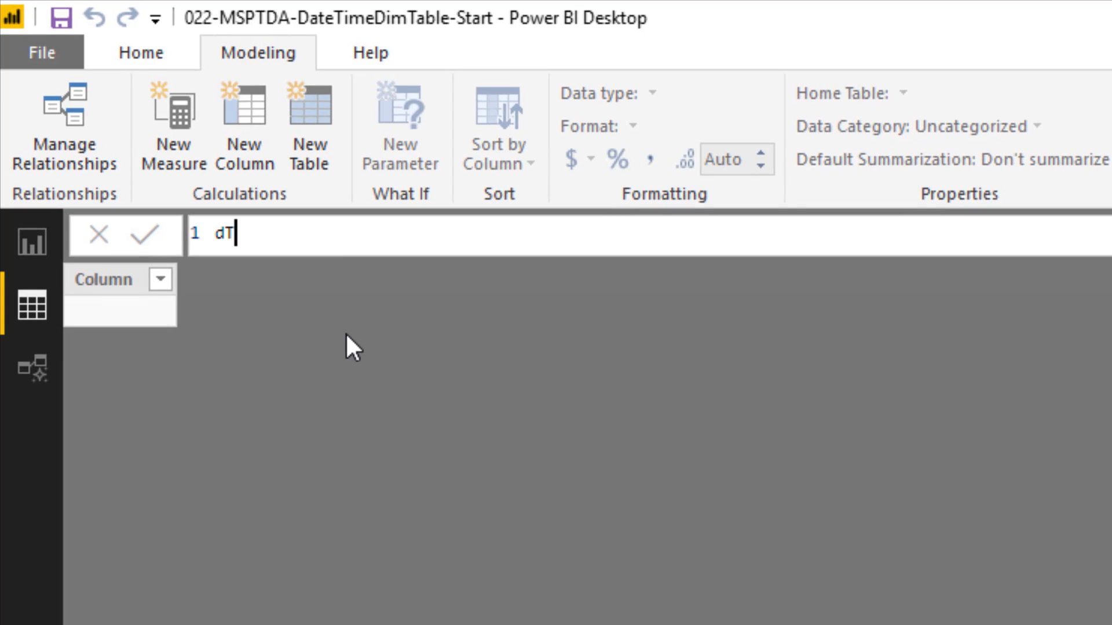
text(ime =)
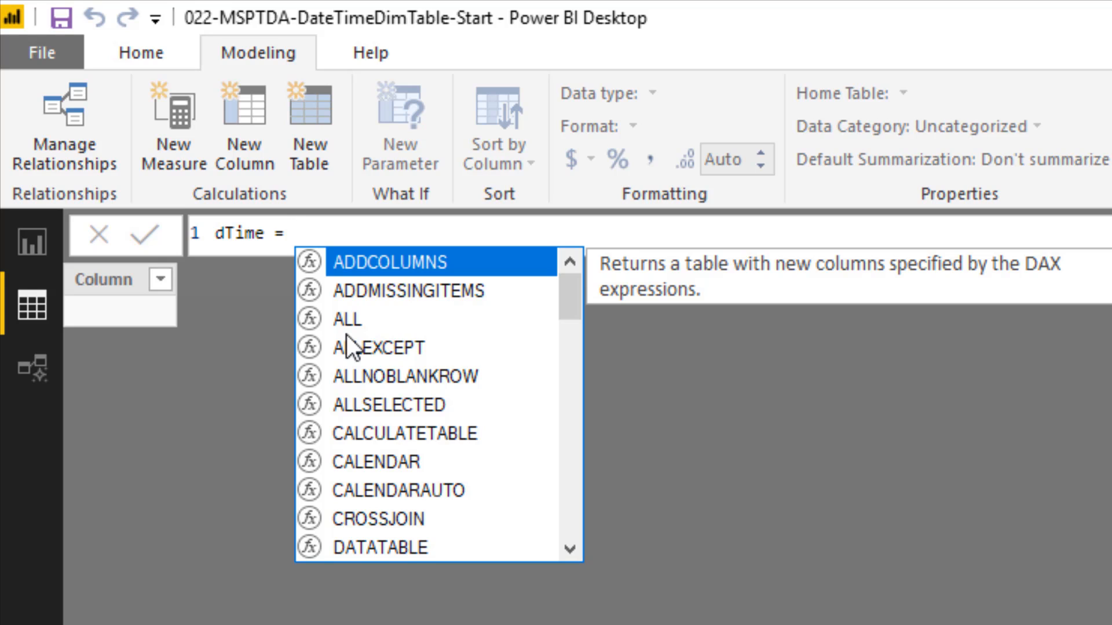
text(ge)
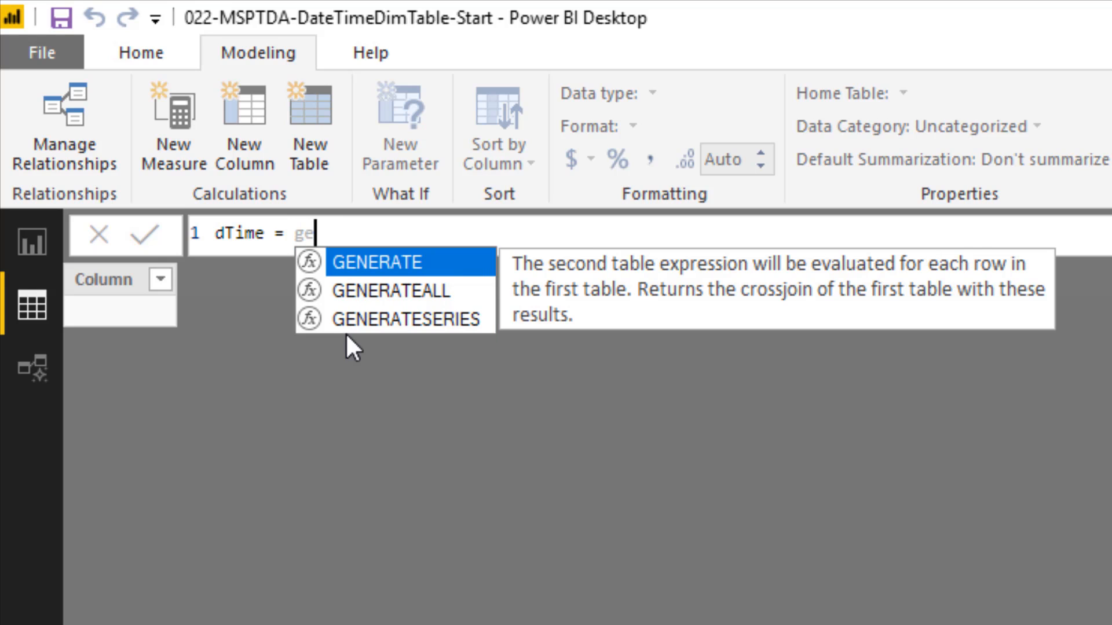
text(n)
key(Down)
key(Down)
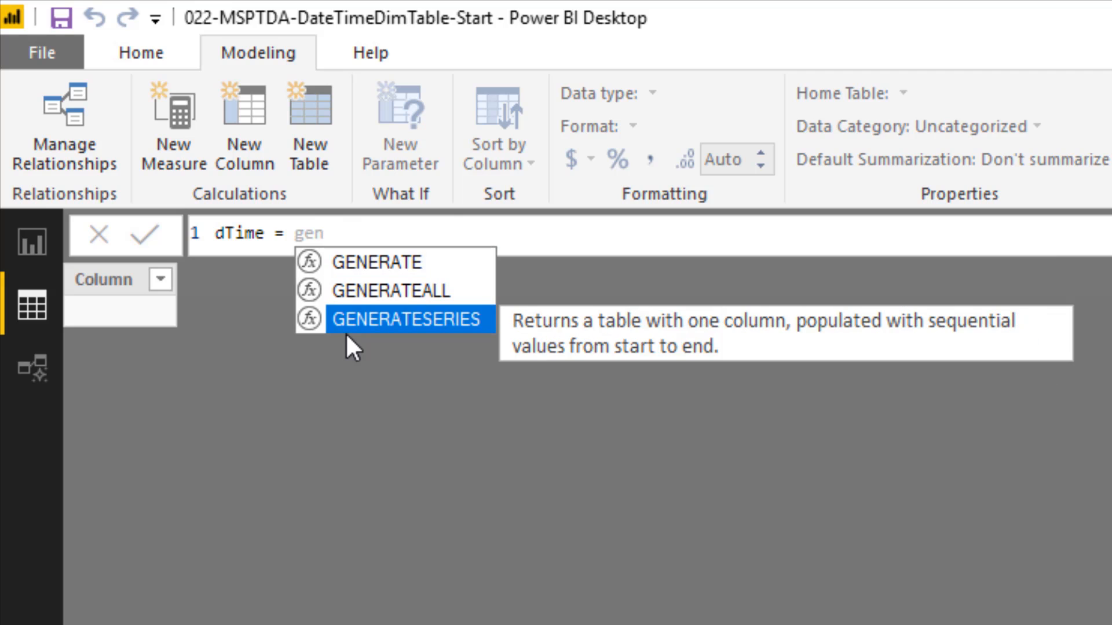
key(Tab)
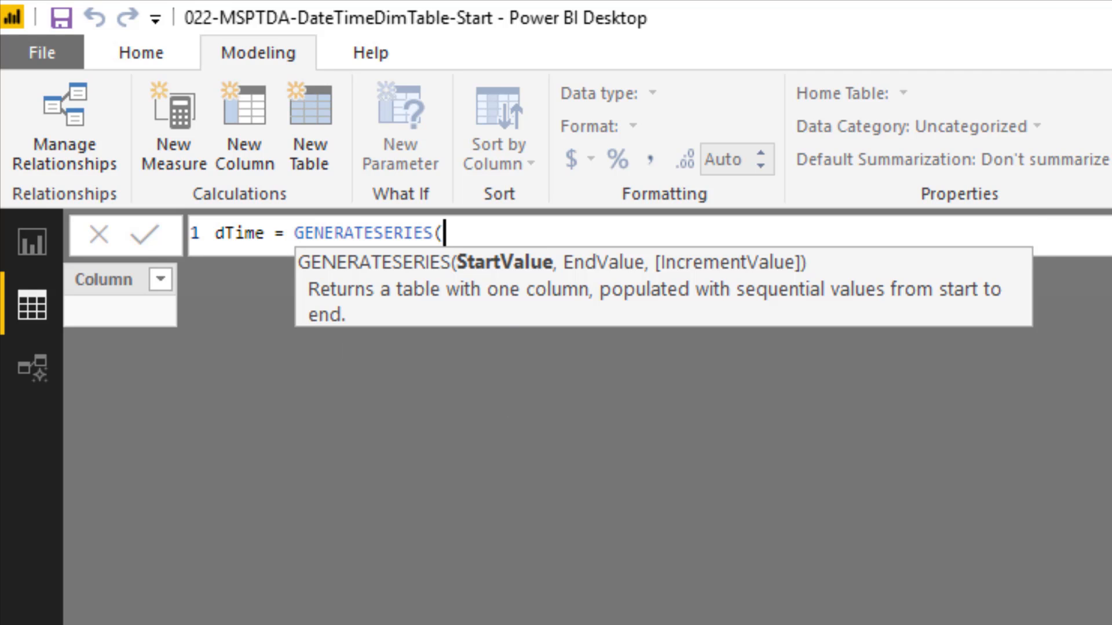
text(0,)
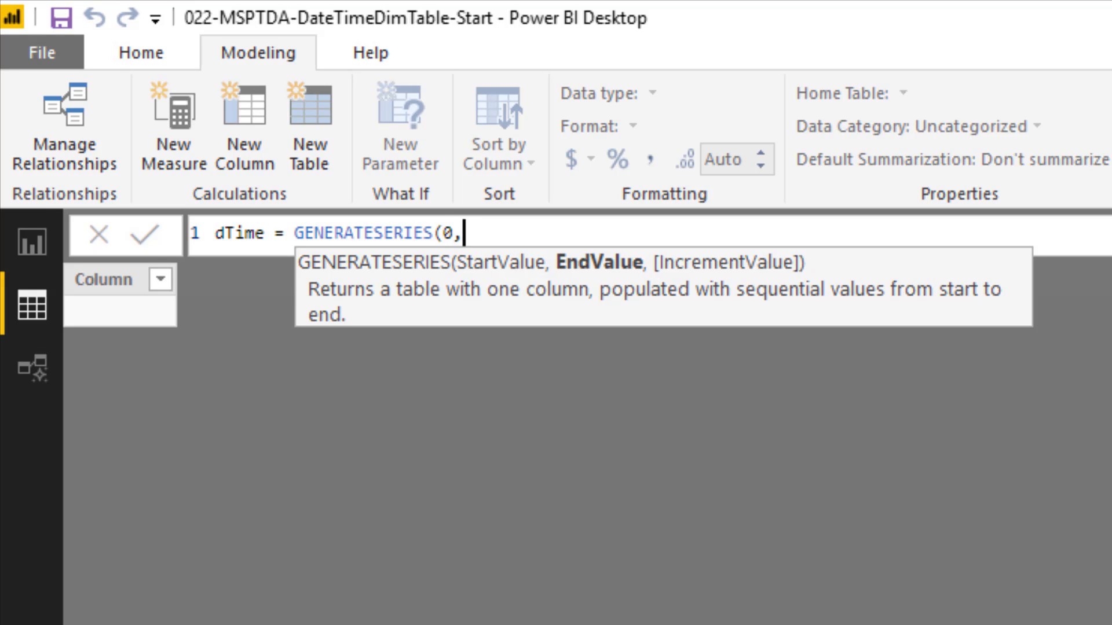
text(23,1)
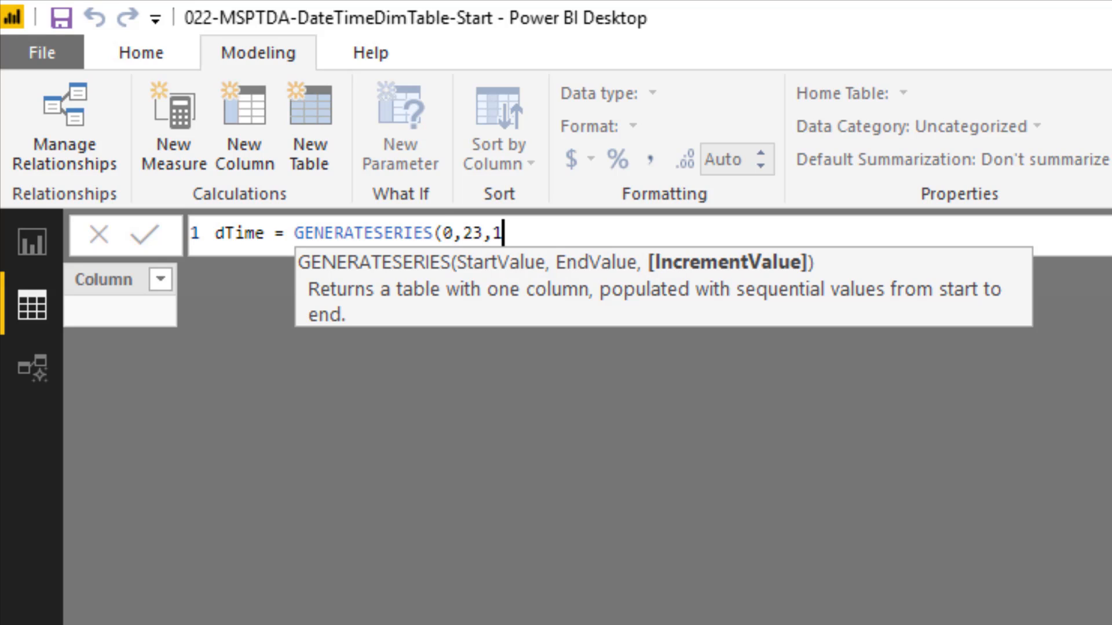
text())
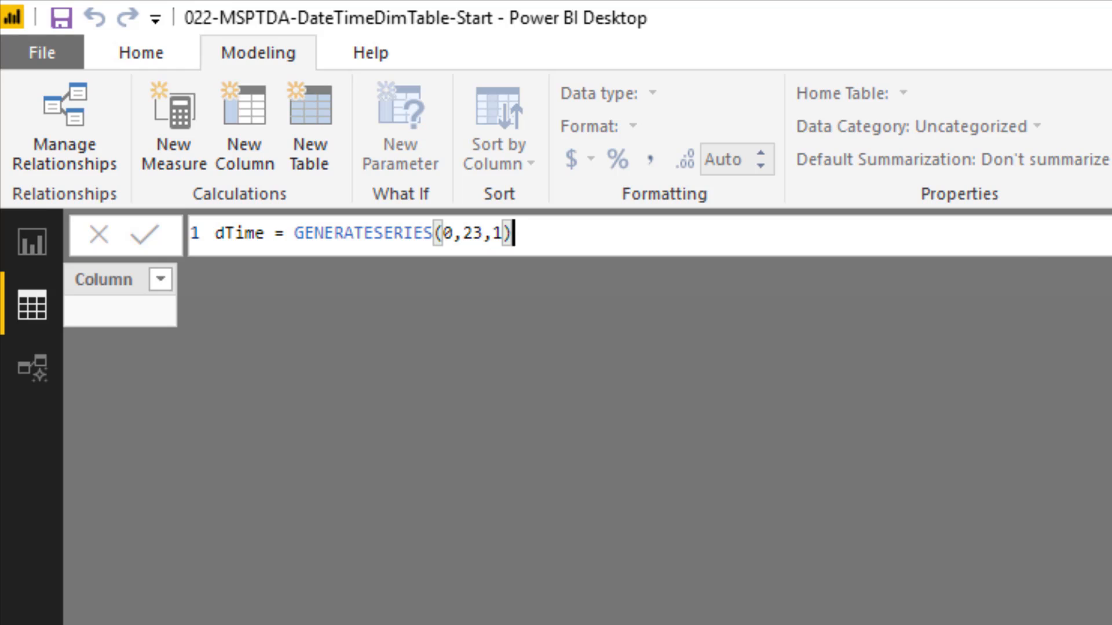
key(Return)
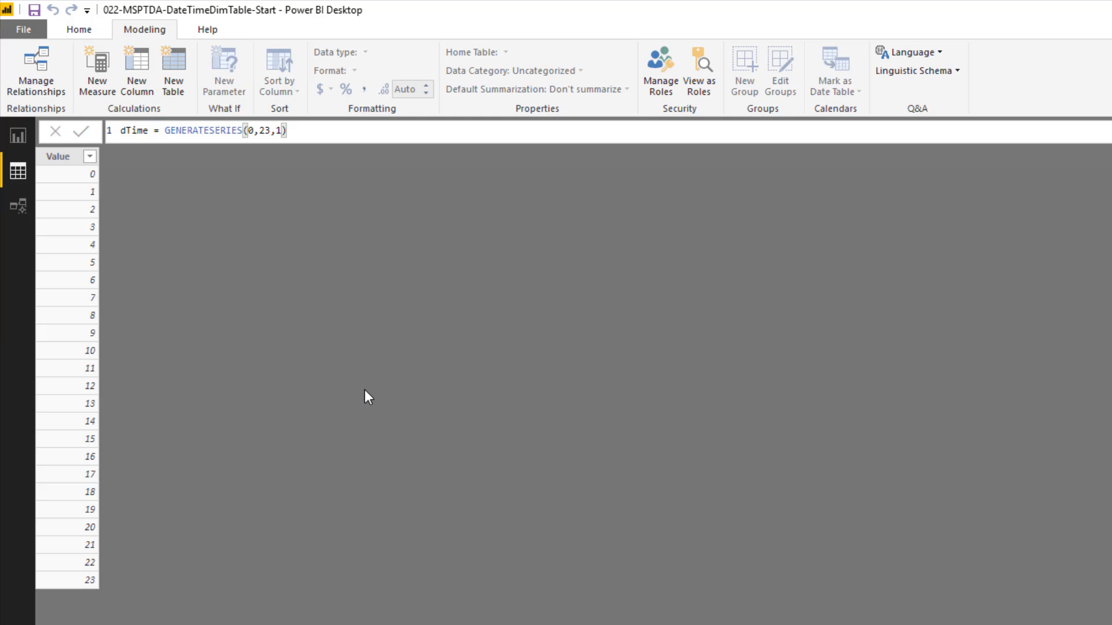
Rename the Value column of the dTime table as HourID.
double_click(63, 156)
text(HourID)
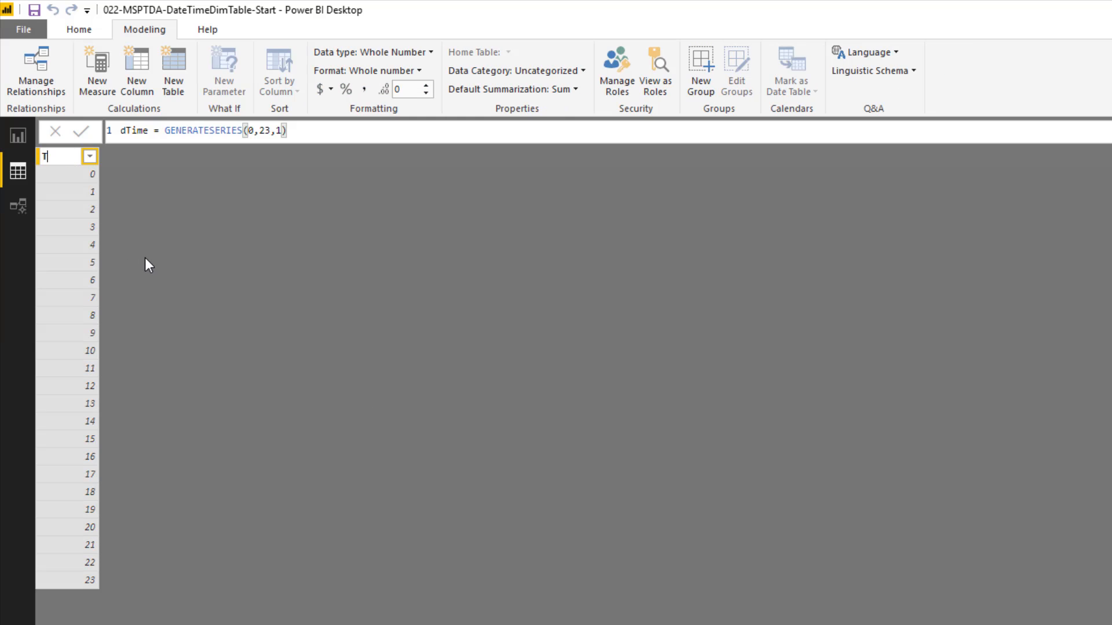
key(Return)
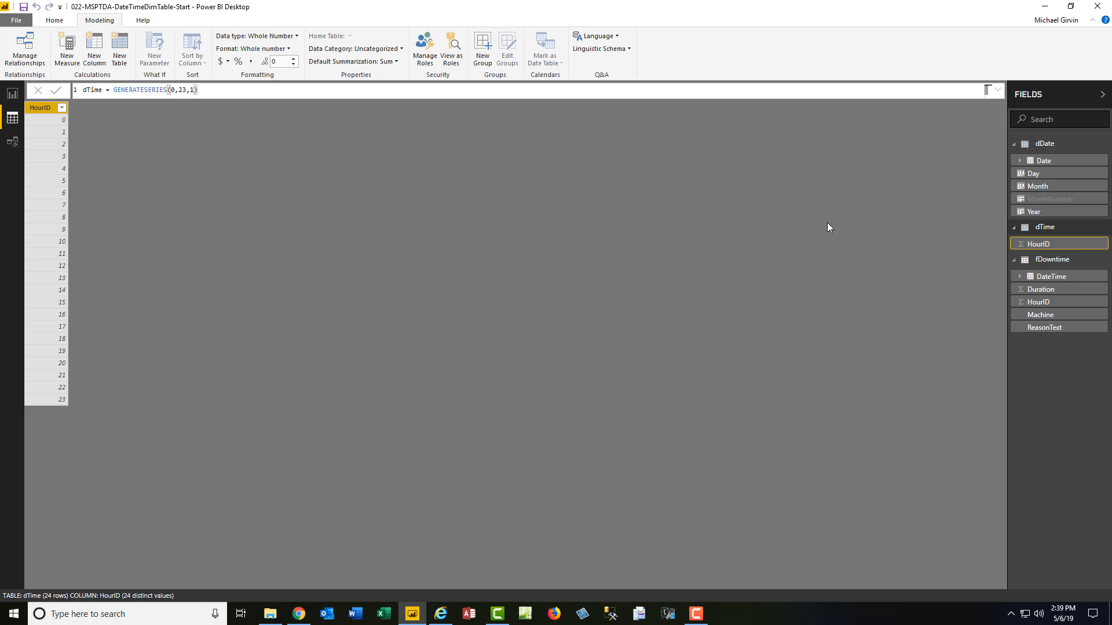
Rename the Date column of the dDate table as DateID.
click(1045, 143)
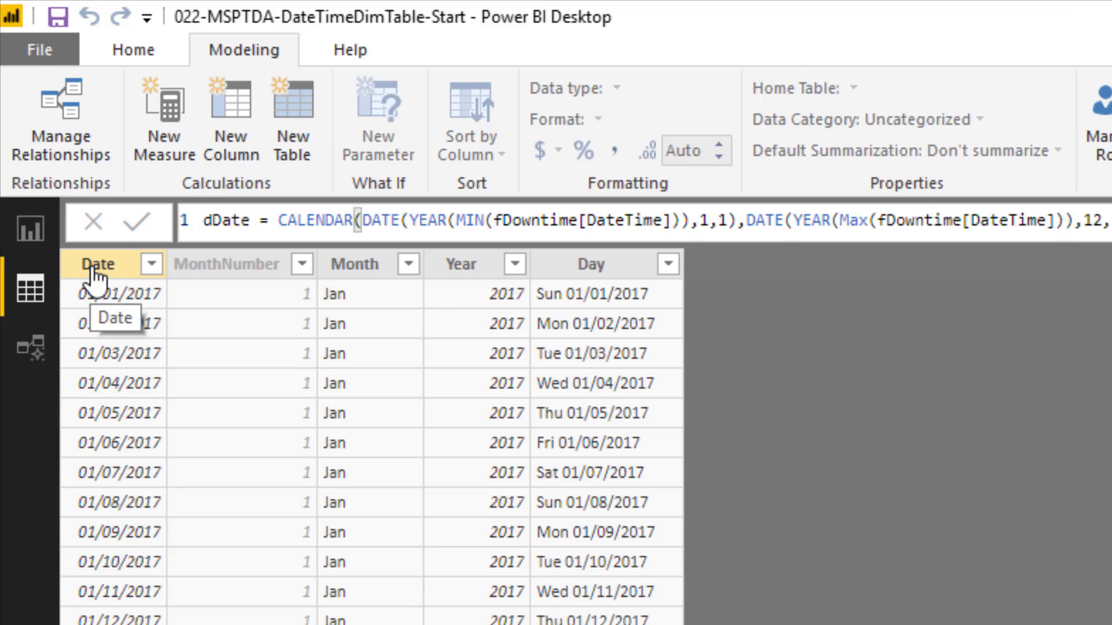
double_click(46, 108)
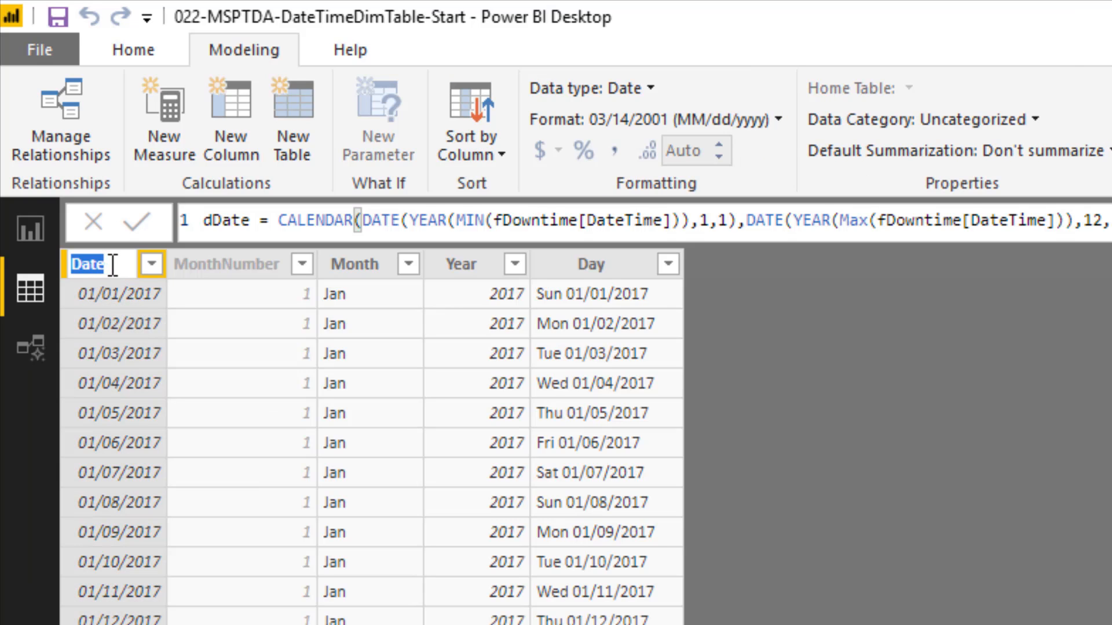
click(113, 265)
text(ID)
key(Return)
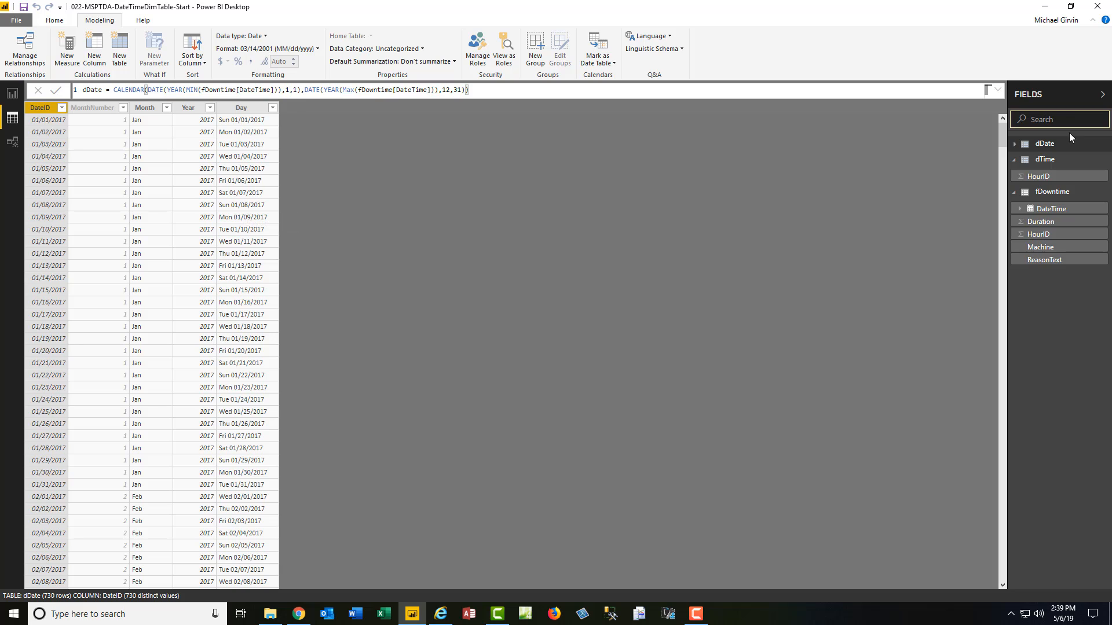
Add a calculated column to the dTime table with the formula SerialTime = dTime[HourID]/24.
click(1045, 160)
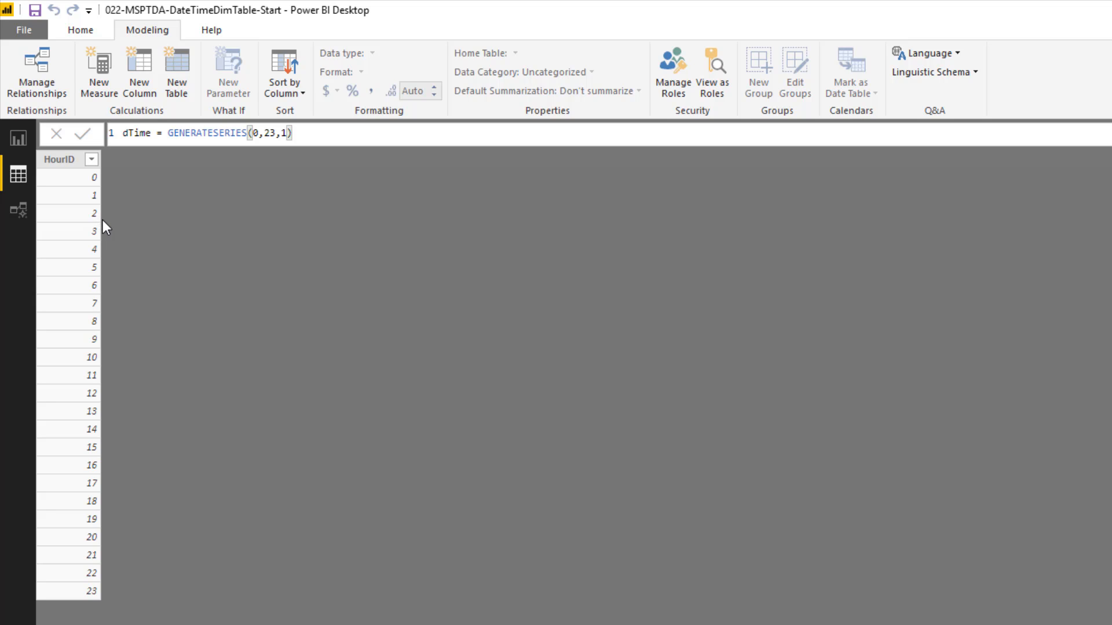
click(148, 91)
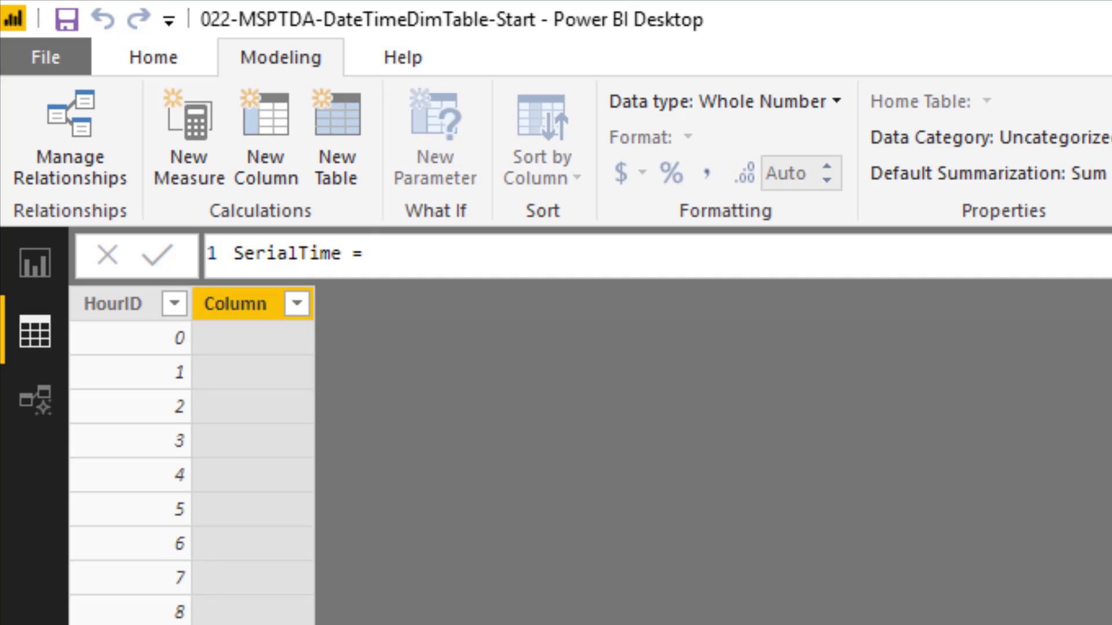
text(dt)
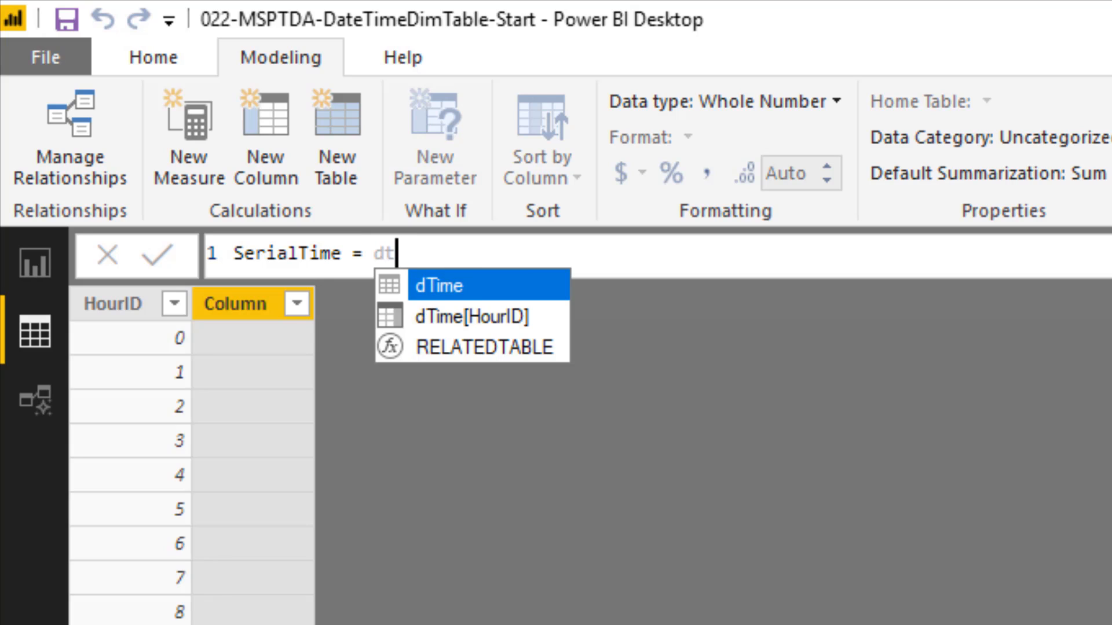
key(Down)
key(Tab)
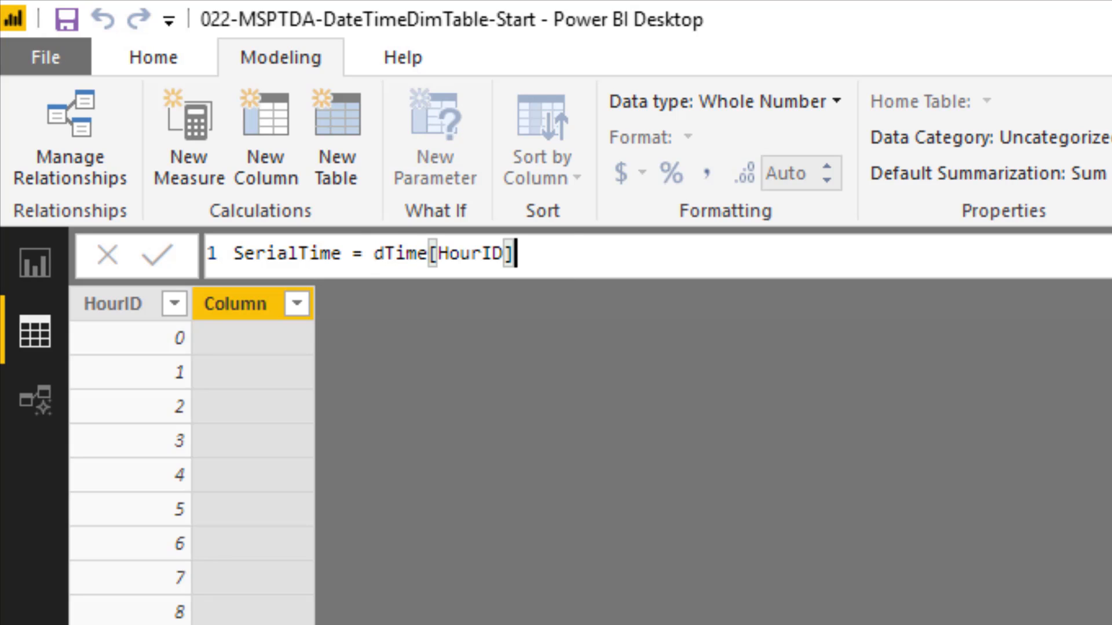
text(/24)
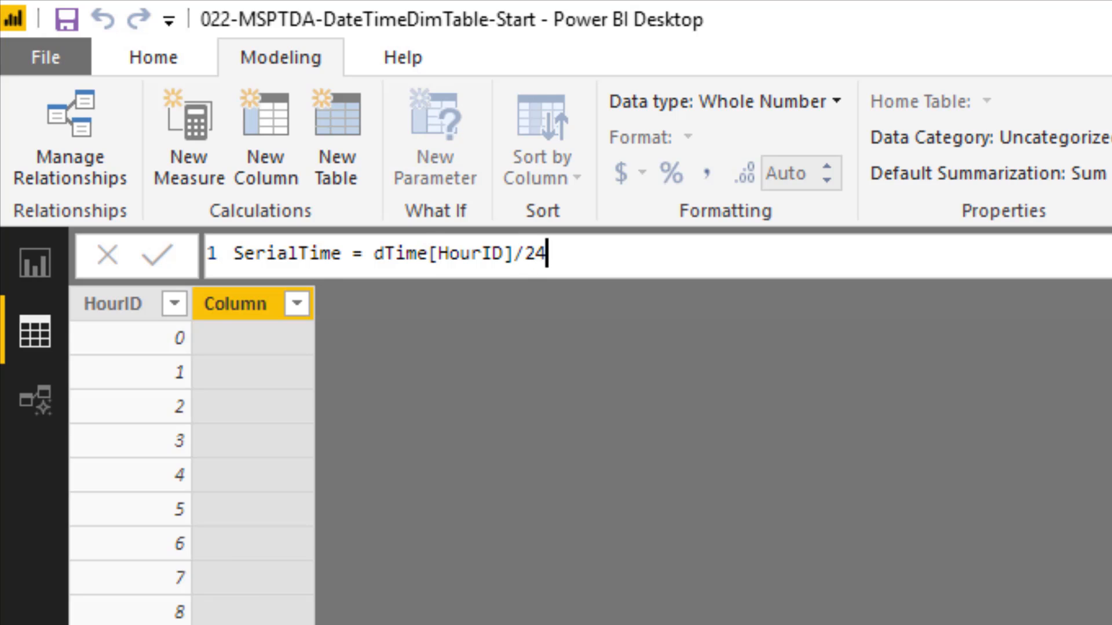
key(Return)
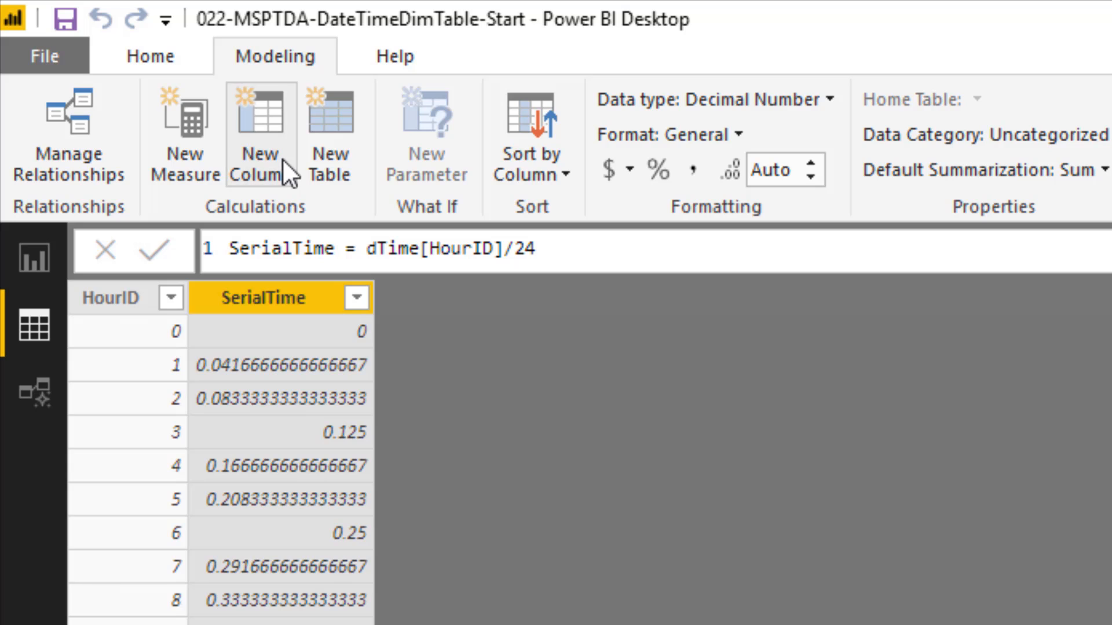
Add the calculated column Hour = FORMAT(dTime[SerialTime],"hh AM/PM") to the dTime table and delete the empty extra column.
double_click(286, 159)
text(Hour = form)
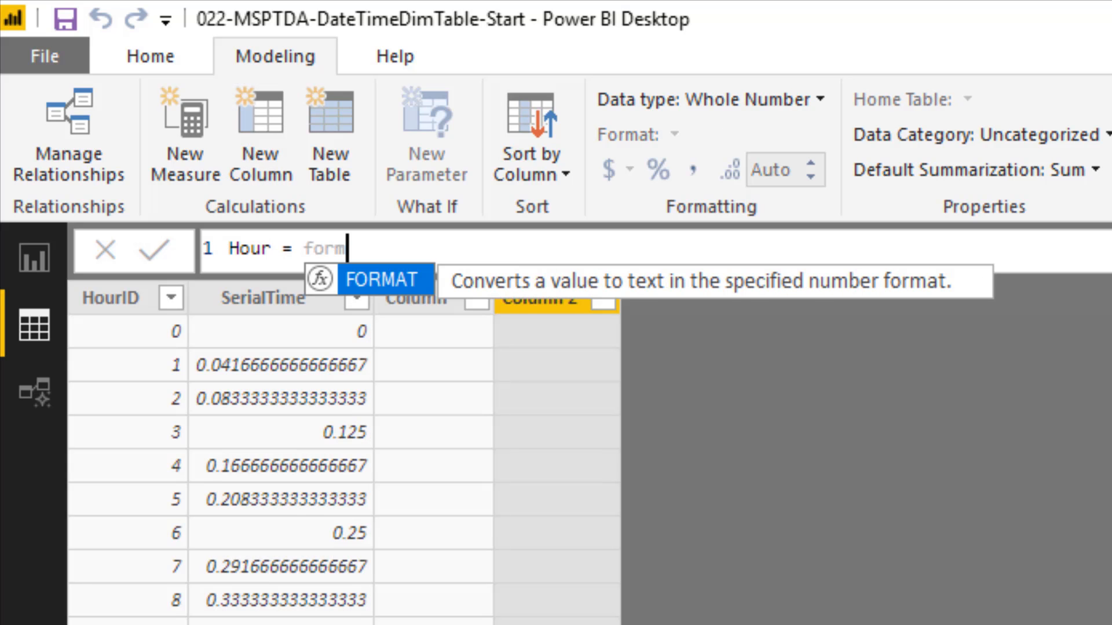
key(Tab)
text(dt)
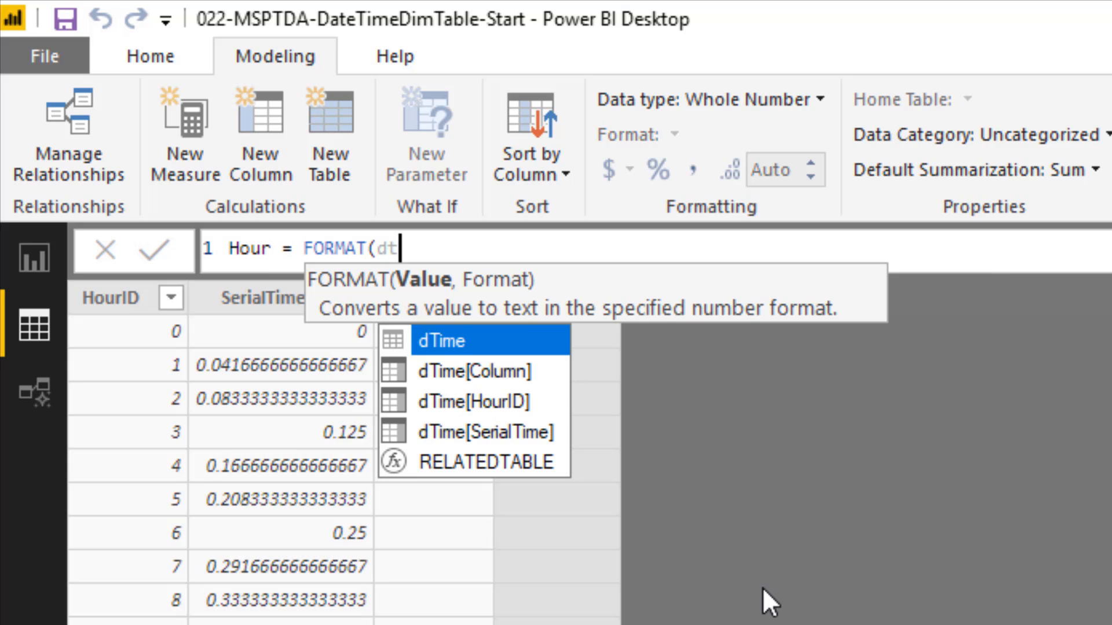
key(Down)
key(Down)
key(Down)
key(Tab)
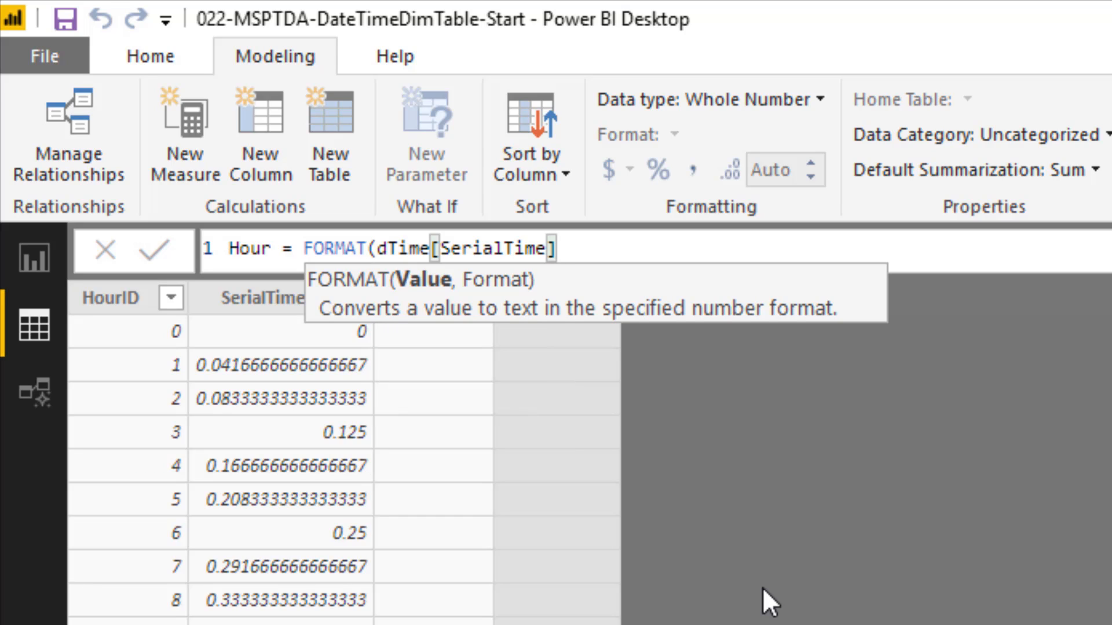
text(,")
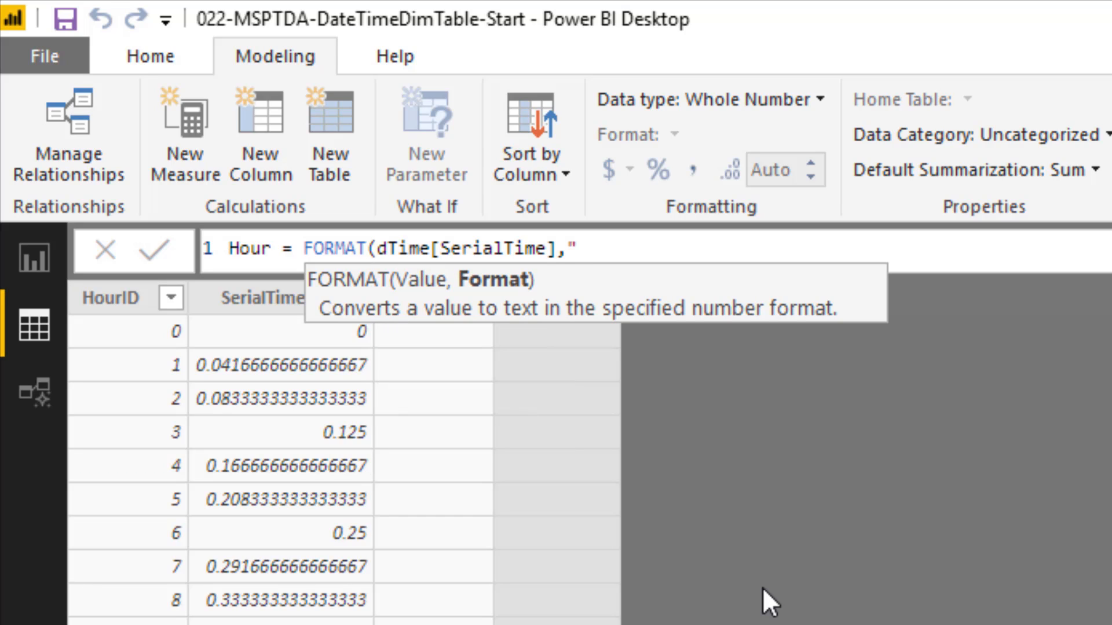
text(hh AM/)
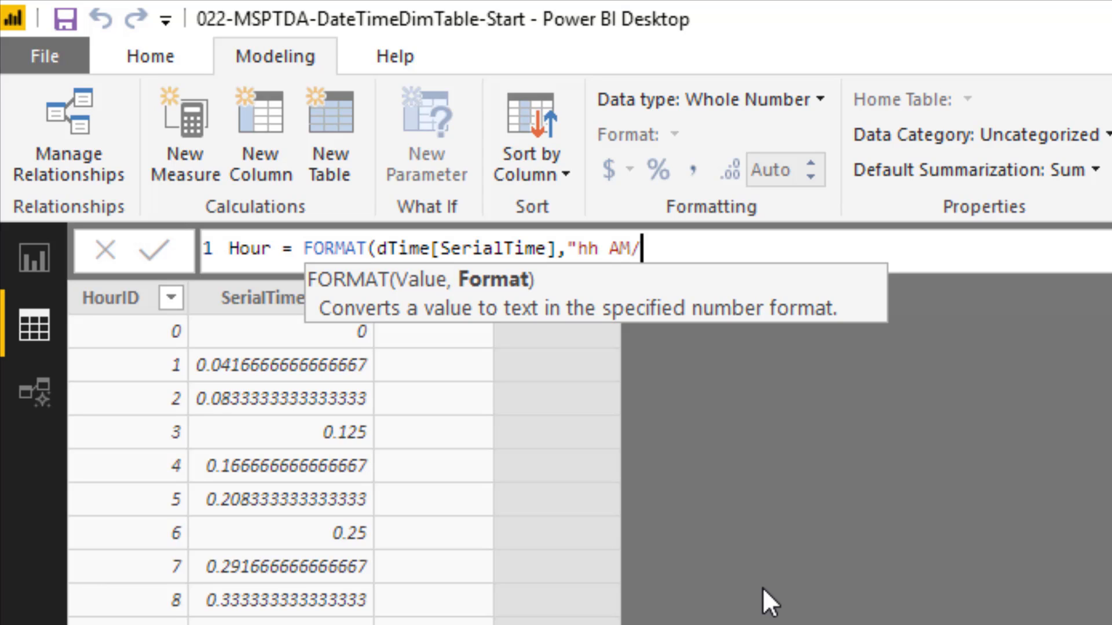
text(PM"))
key(Return)
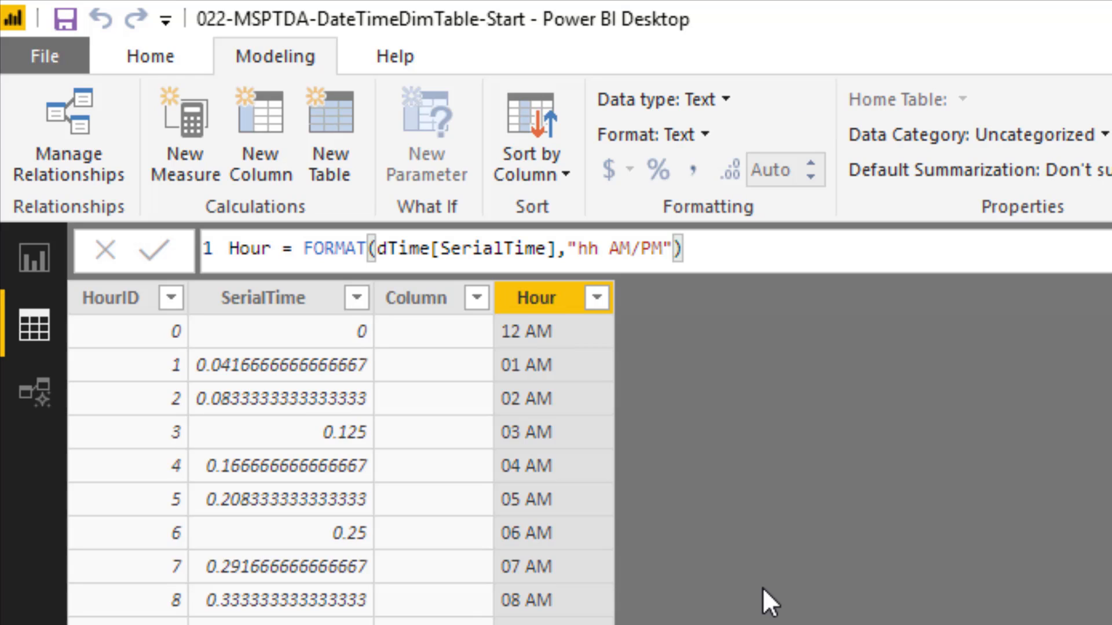
click(423, 312)
click(421, 303)
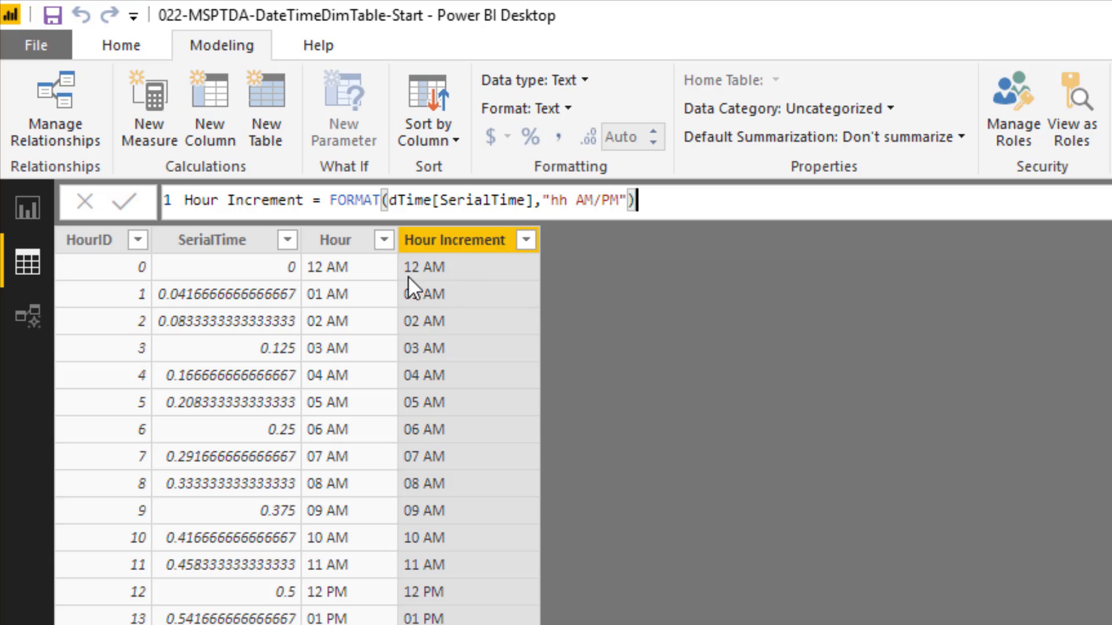
Complete the Hour Increment formula as FORMAT(dTime[SerialTime],"hh AM/PM")&" up to "&FORMAT(dTime[SerialTime]+1/24,"hh AM/PM").
text(&)
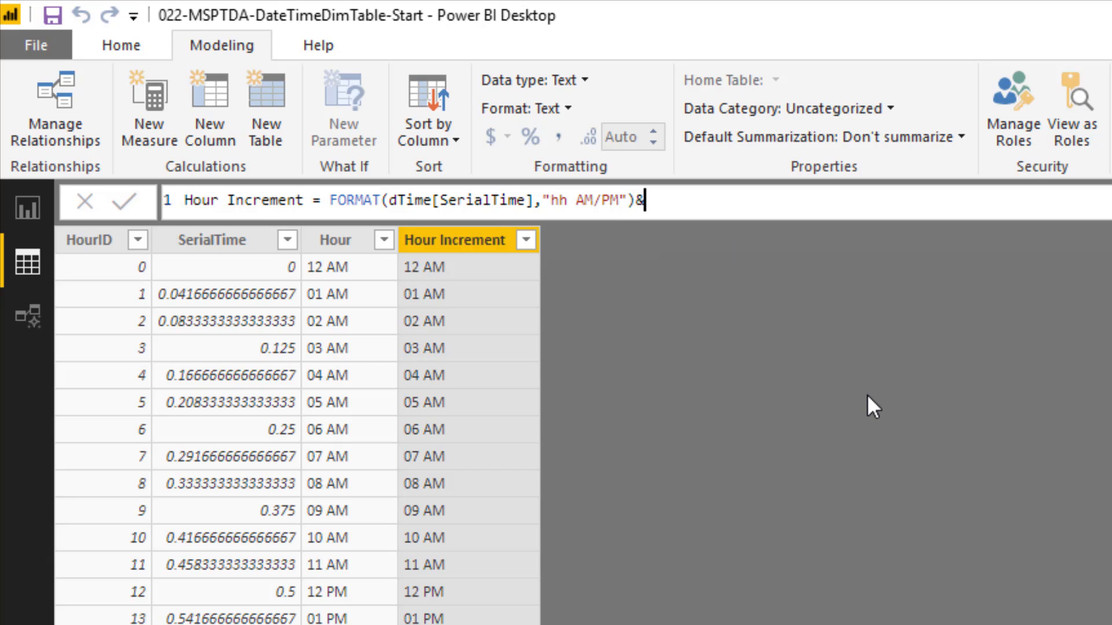
text(" up to "&)
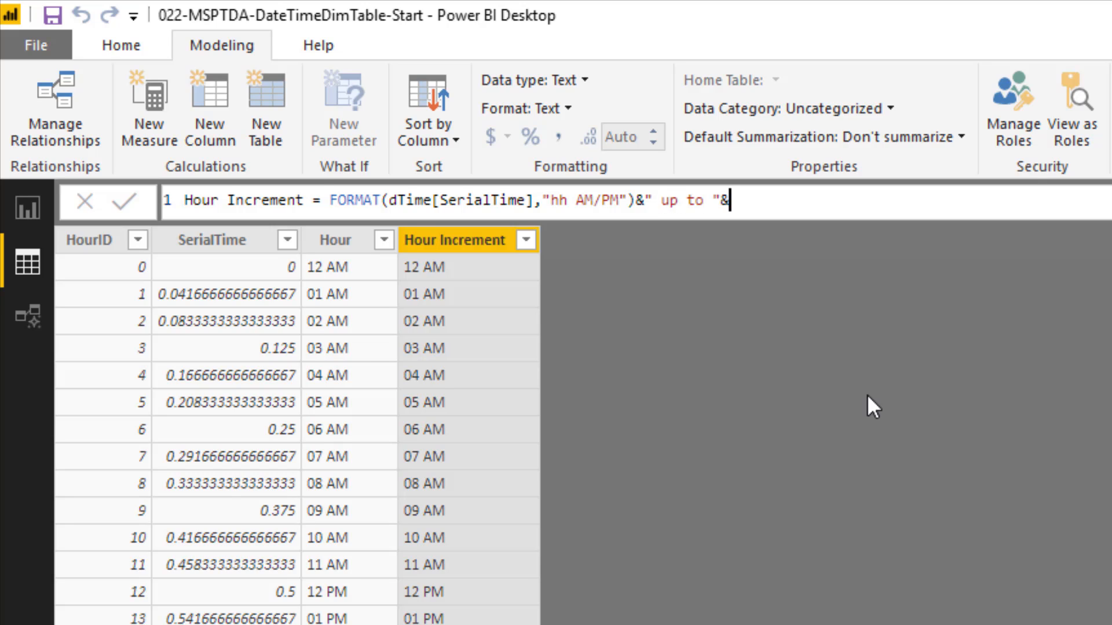
drag(330, 200, 636, 200)
key(ctrl+c)
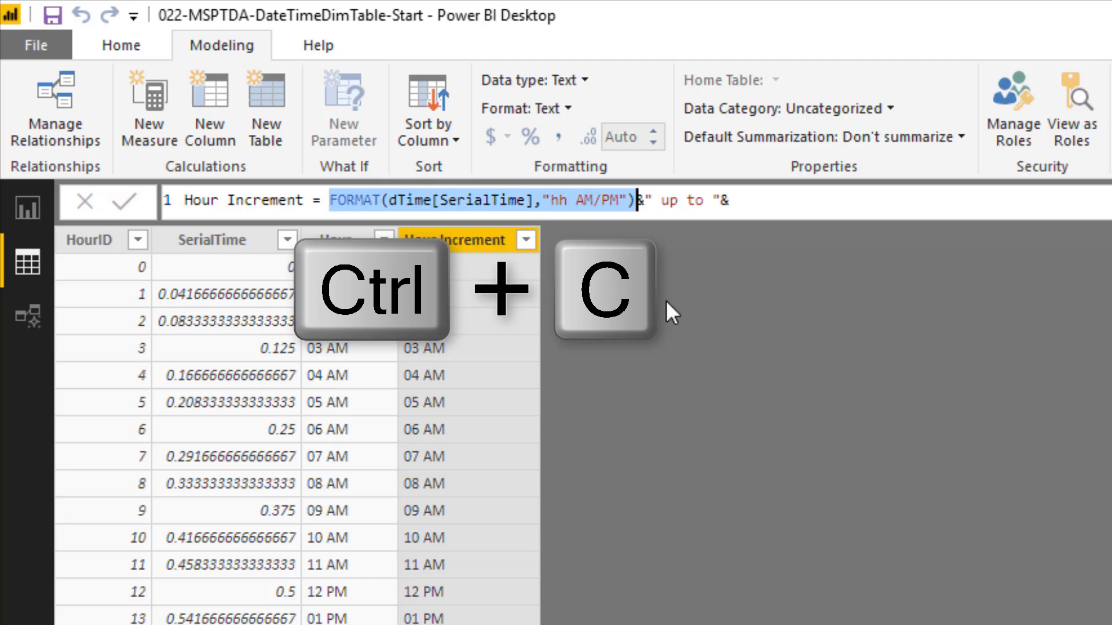
click(780, 200)
key(ctrl+v)
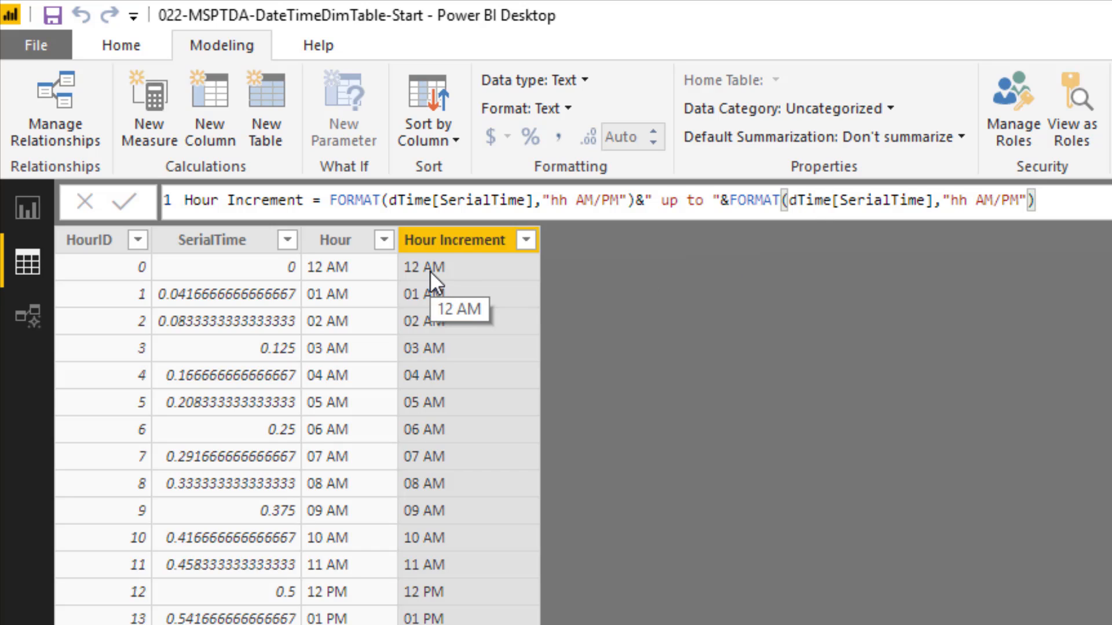
click(934, 209)
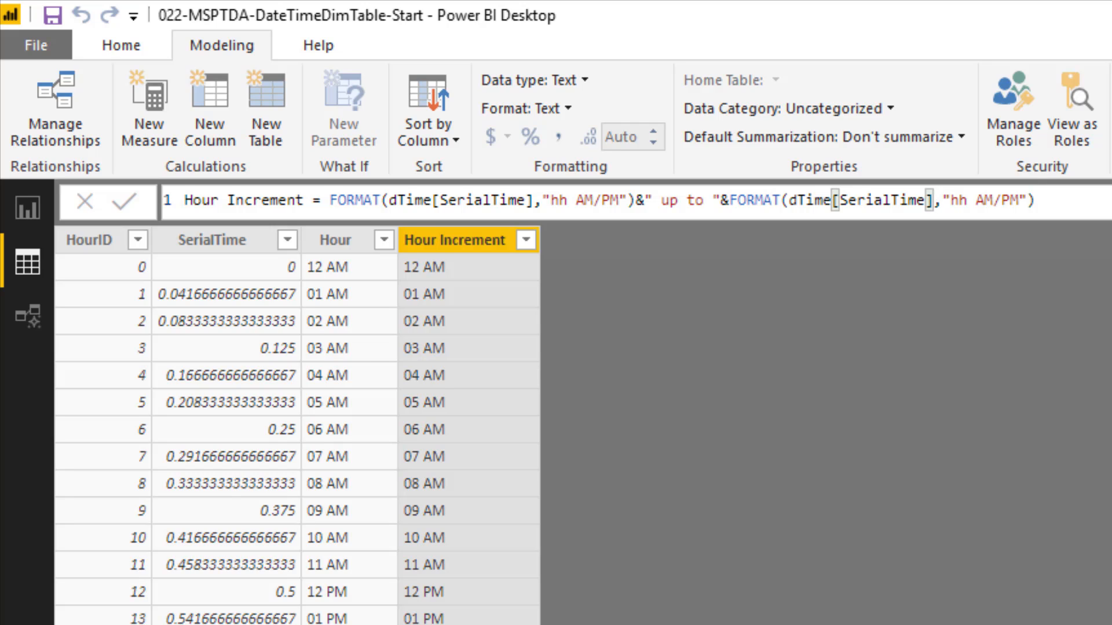
text(+1/24)
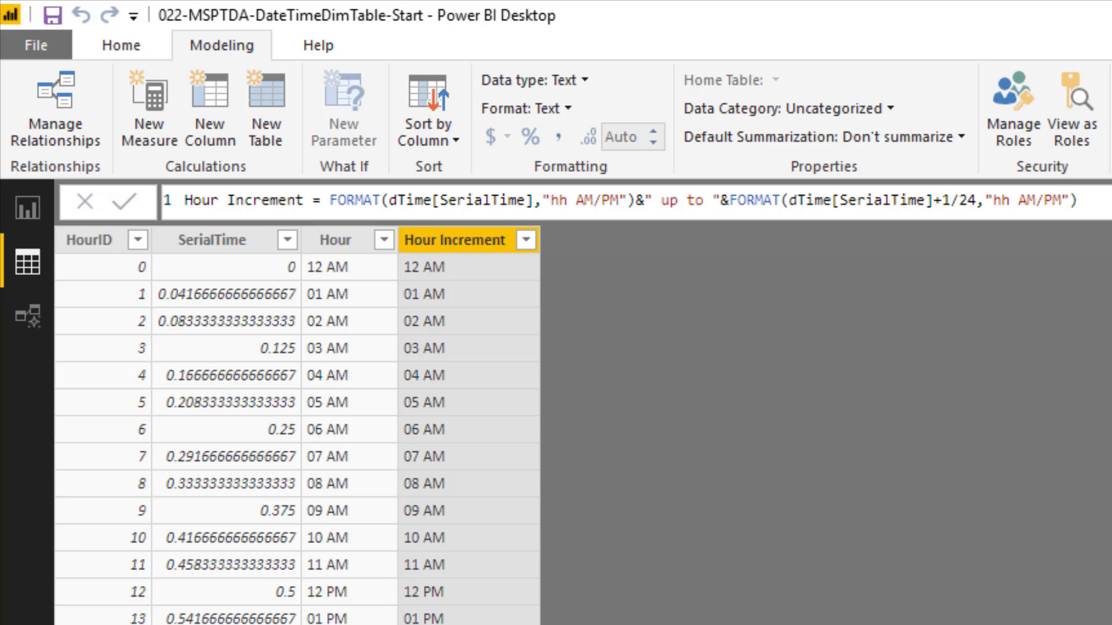
key(Return)
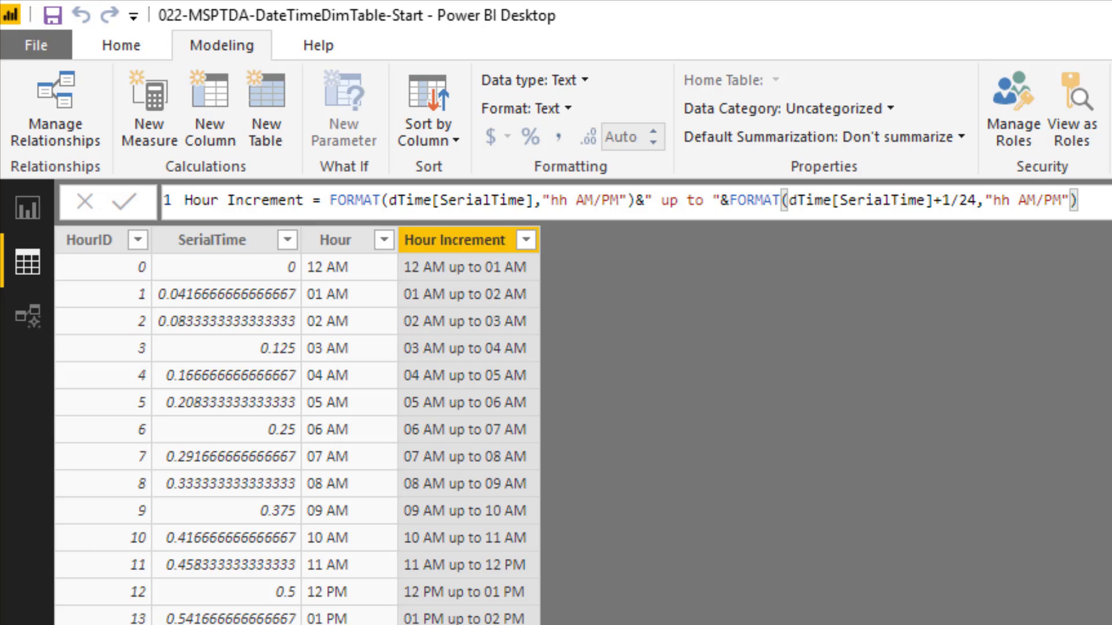
Set both the Hour and Hour Increment columns of the dTime table to sort by HourID.
click(336, 246)
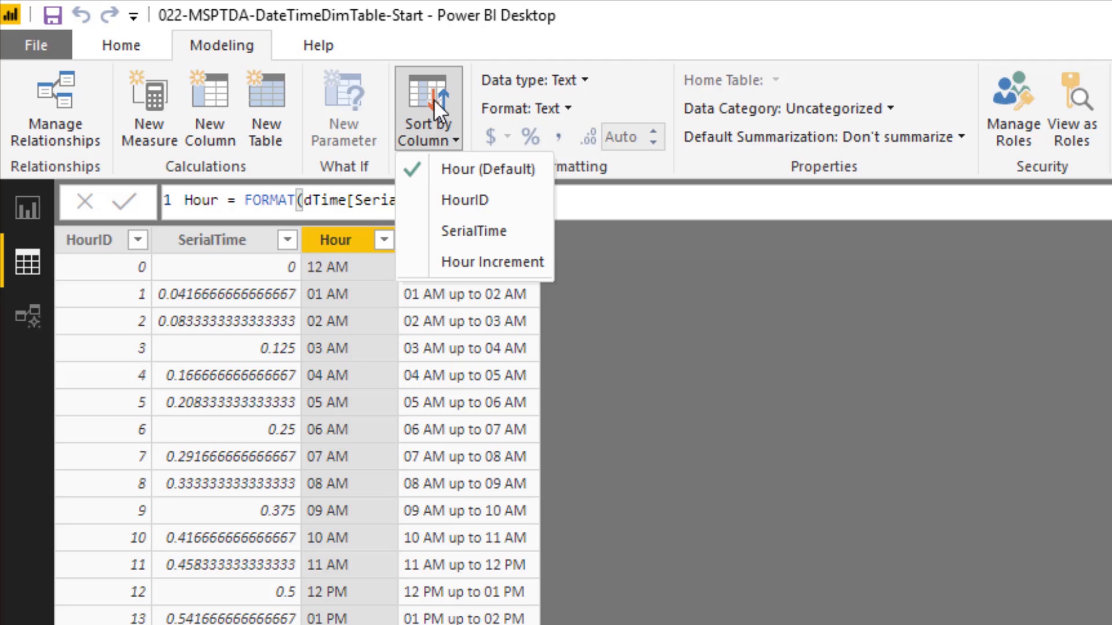
click(446, 206)
click(453, 239)
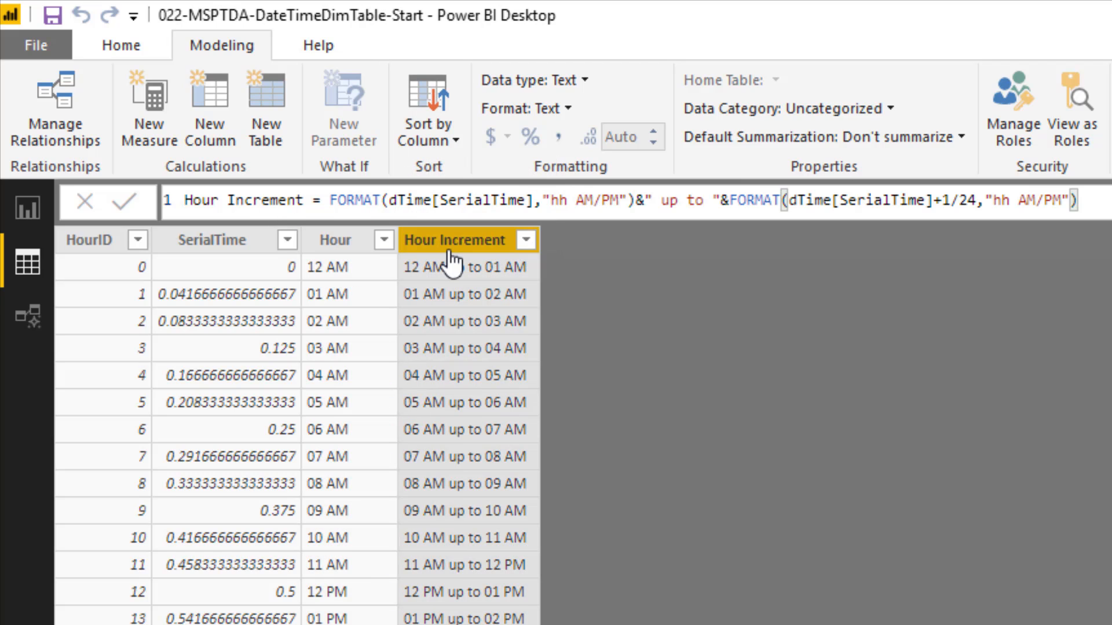
click(456, 141)
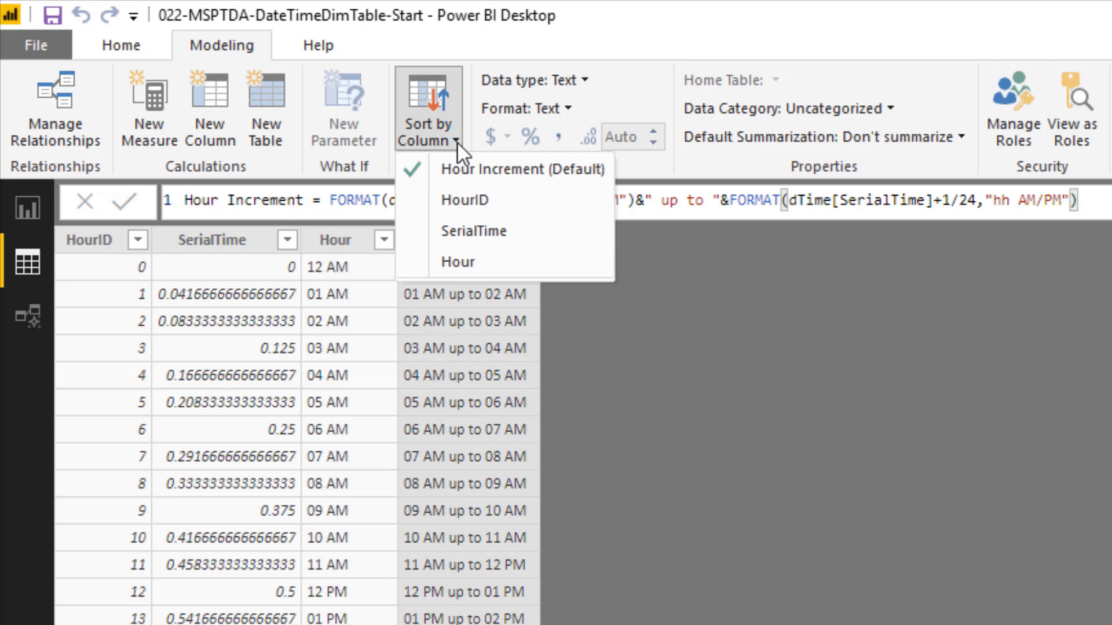
click(456, 203)
Hide the SerialTime and HourID columns of the dTime table in report view.
click(234, 249)
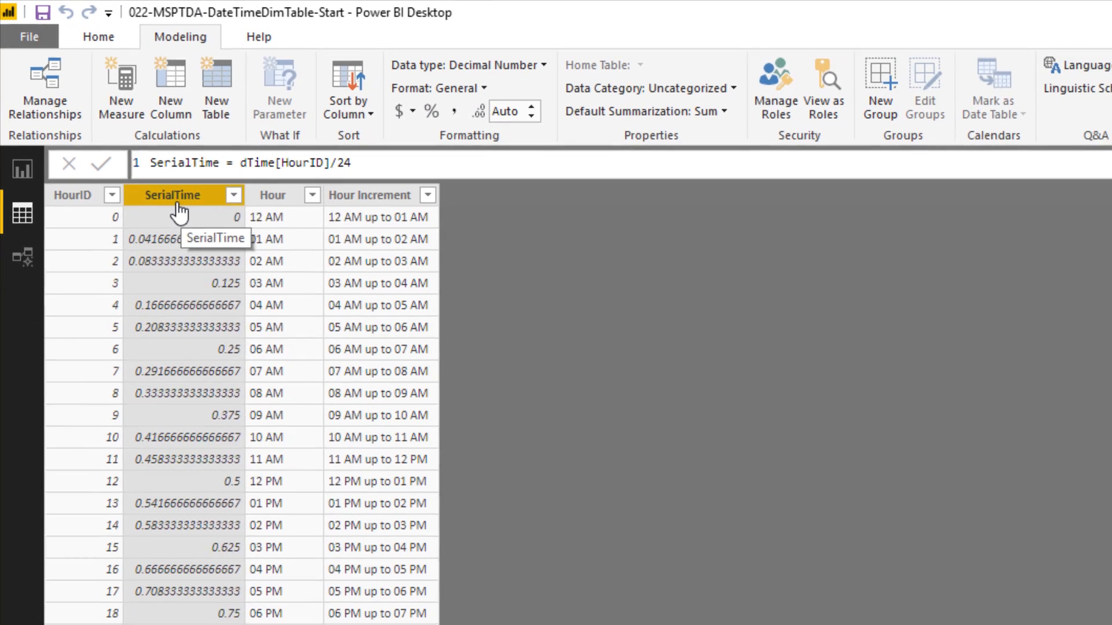
right_click(215, 255)
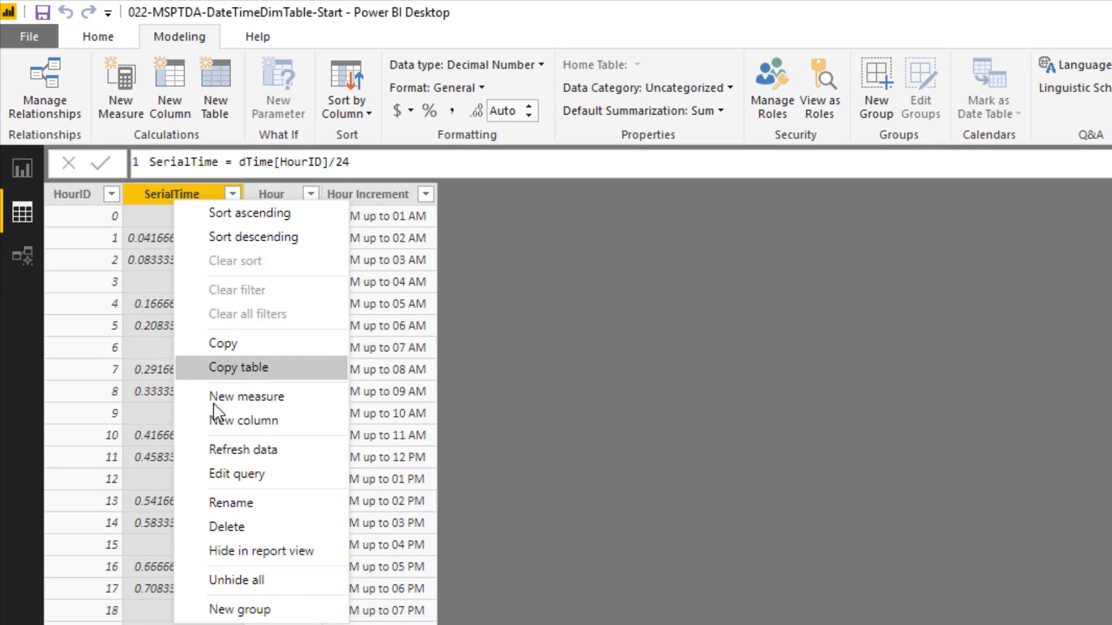
click(268, 547)
right_click(71, 201)
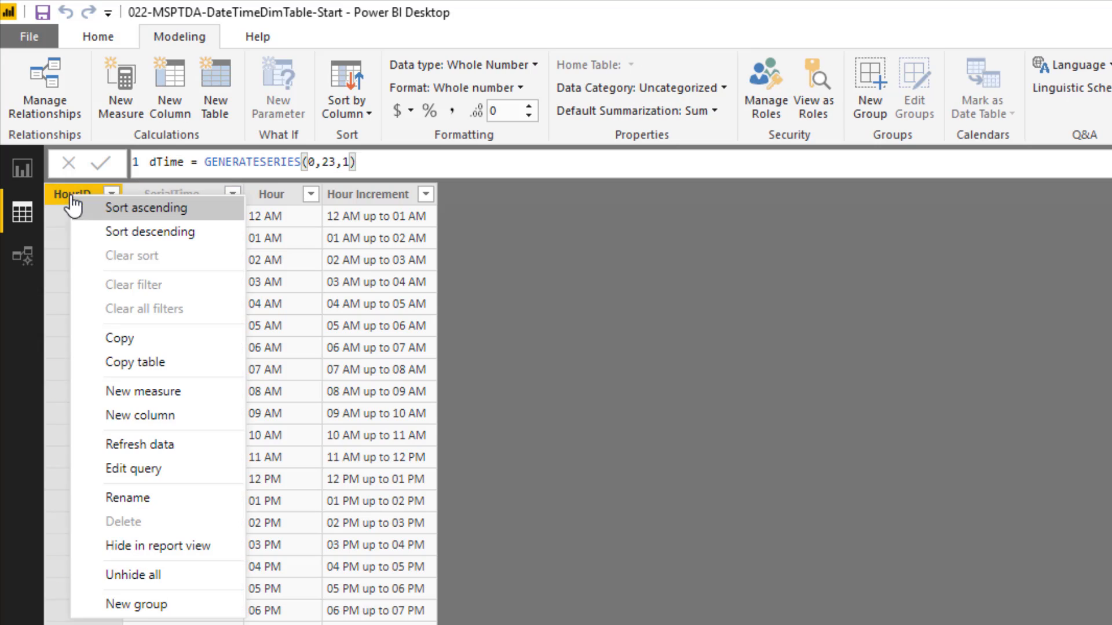
click(185, 550)
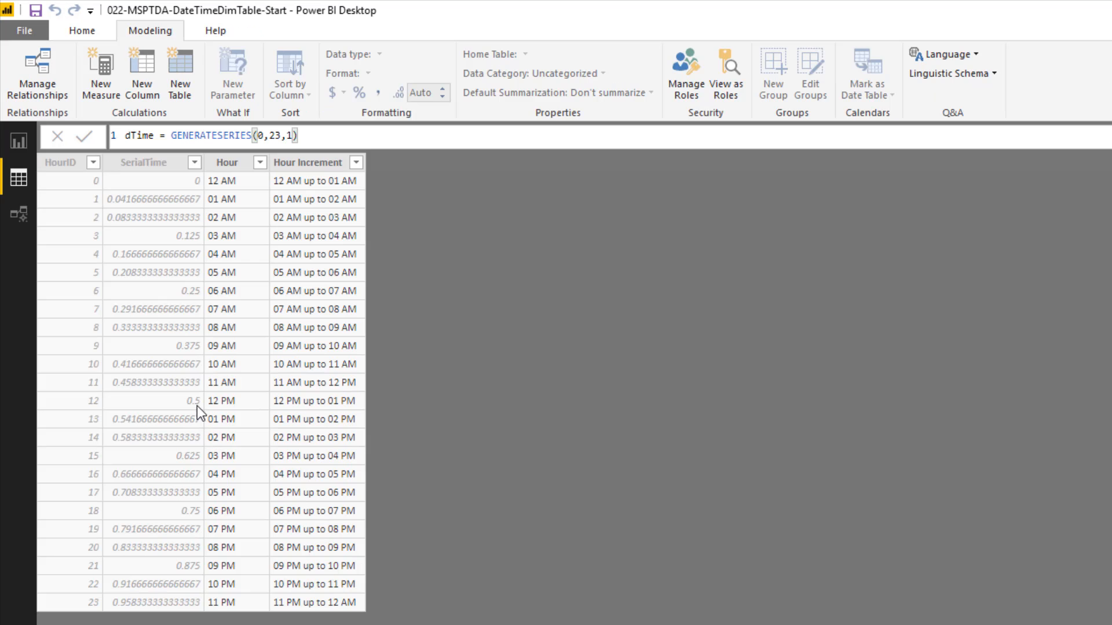
Review the formulas behind the HourID, SerialTime, Hour and Hour Increment columns of the dTime table.
click(56, 164)
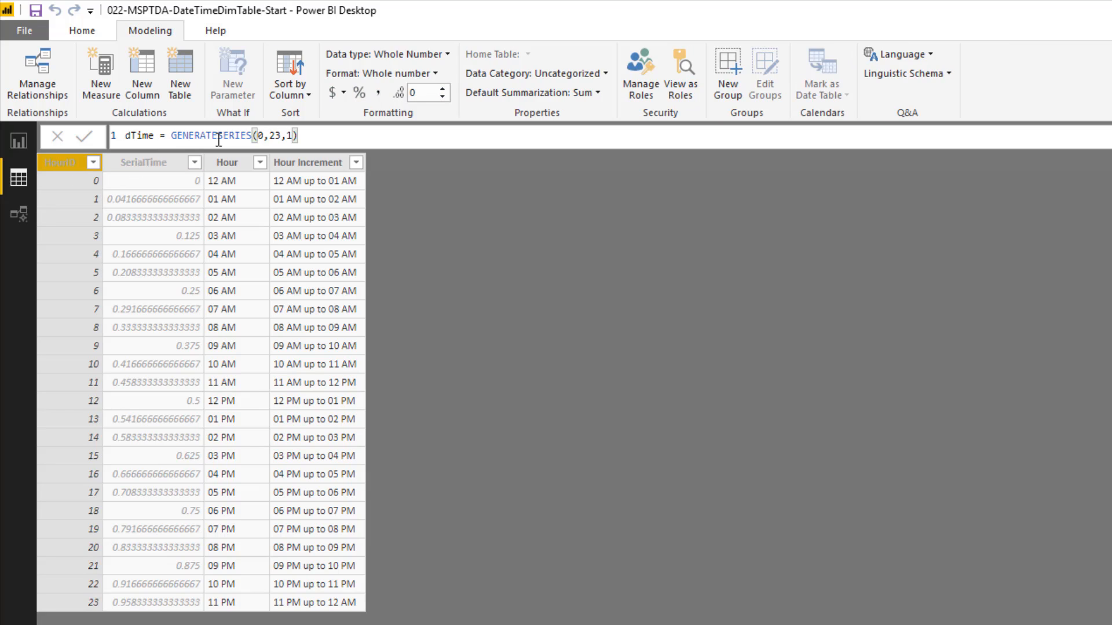
click(149, 164)
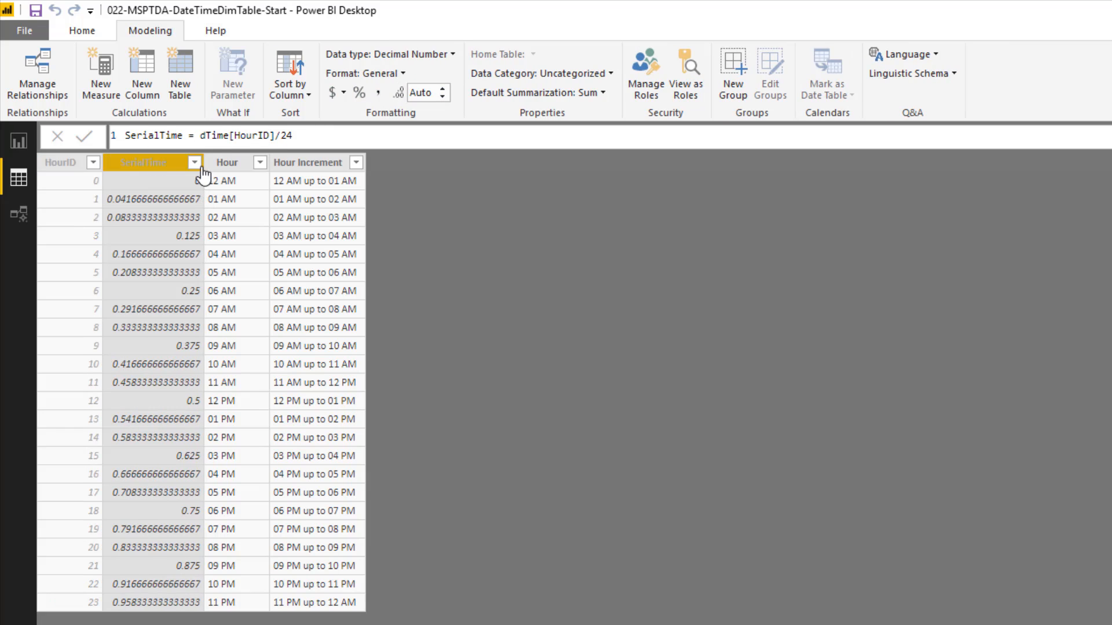
click(229, 164)
click(321, 164)
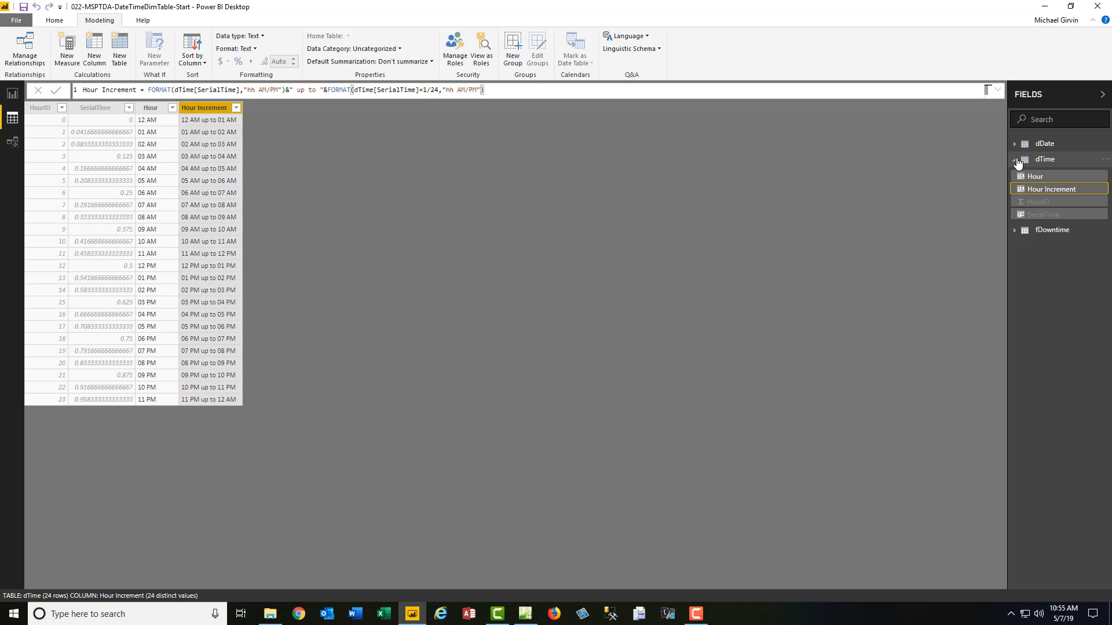
Show the dDate table and hide its DateID column in report view.
click(1038, 161)
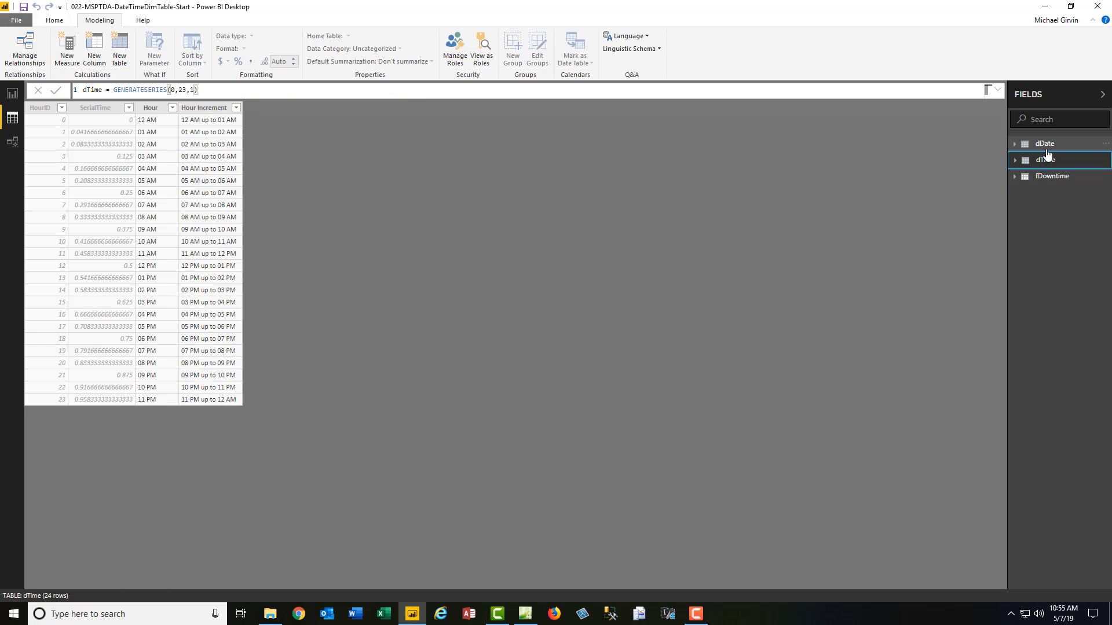
click(1043, 145)
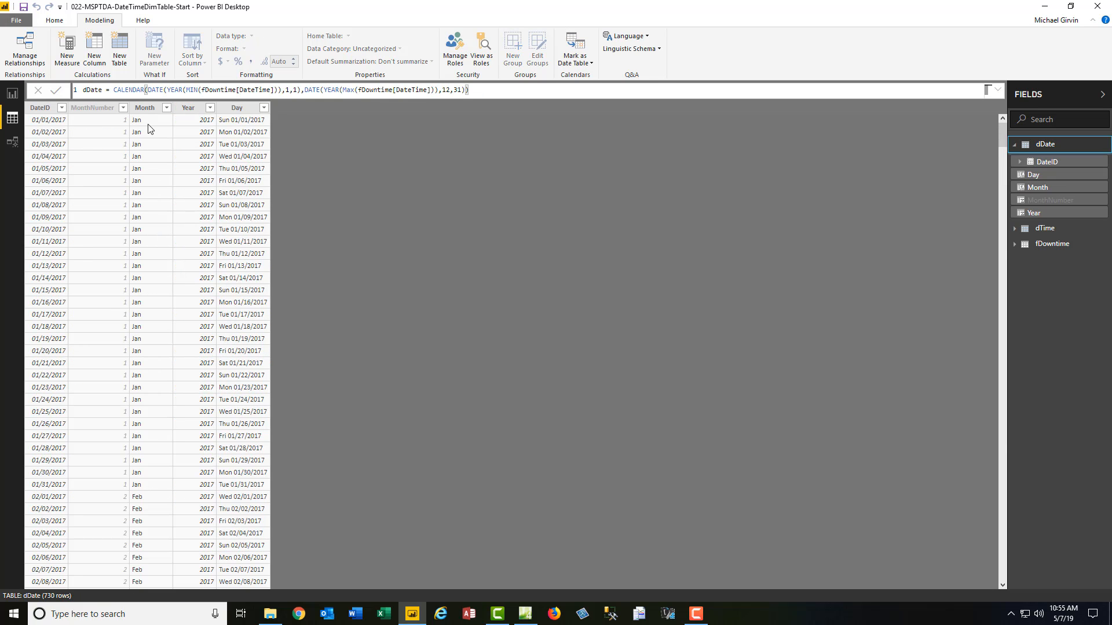
right_click(38, 115)
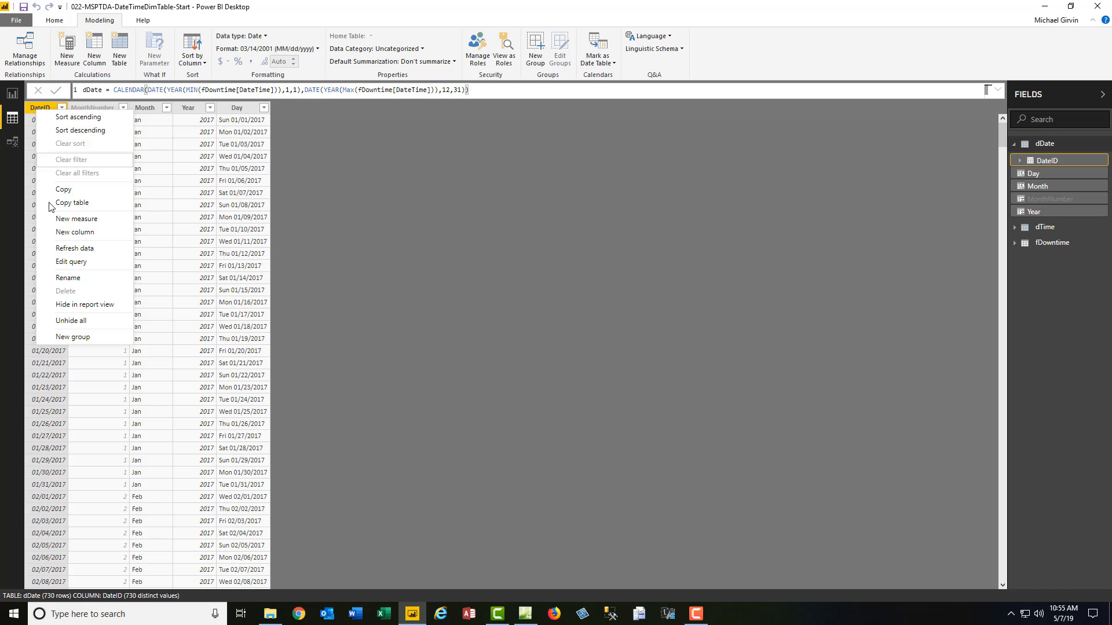
click(84, 304)
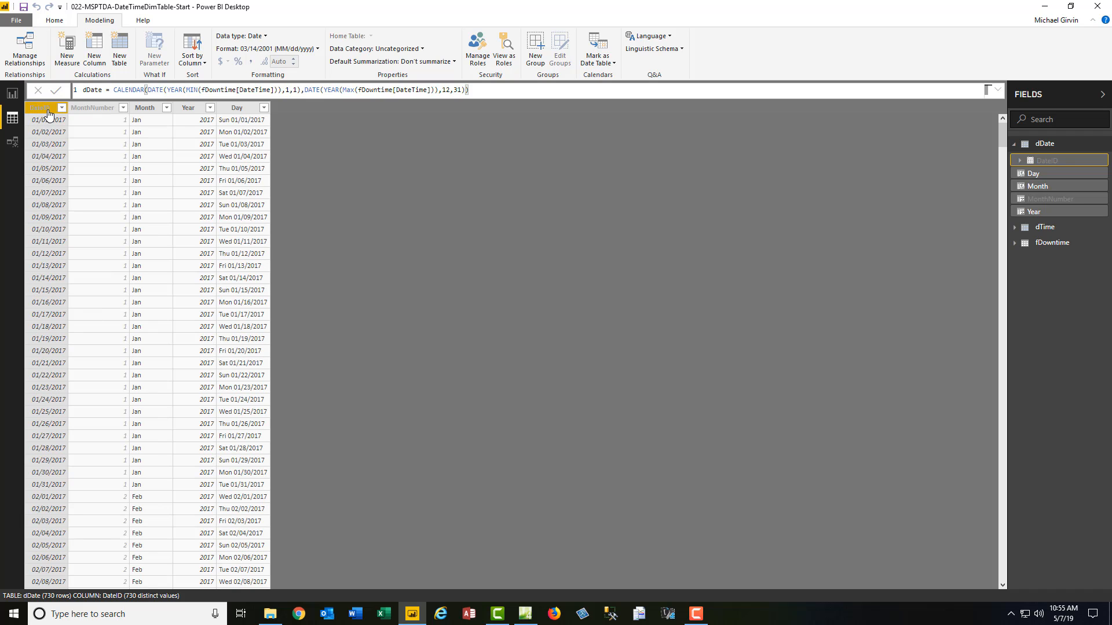
Review the formulas behind the MonthNumber, Month, Year and Day columns of the dDate table.
click(104, 116)
click(144, 113)
click(206, 113)
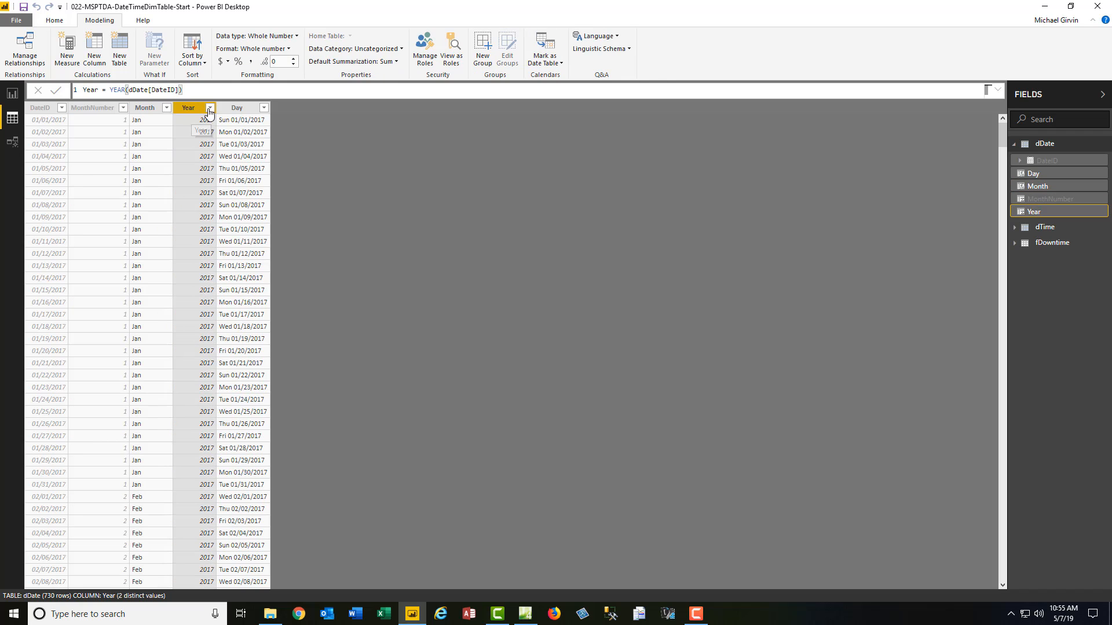
click(238, 112)
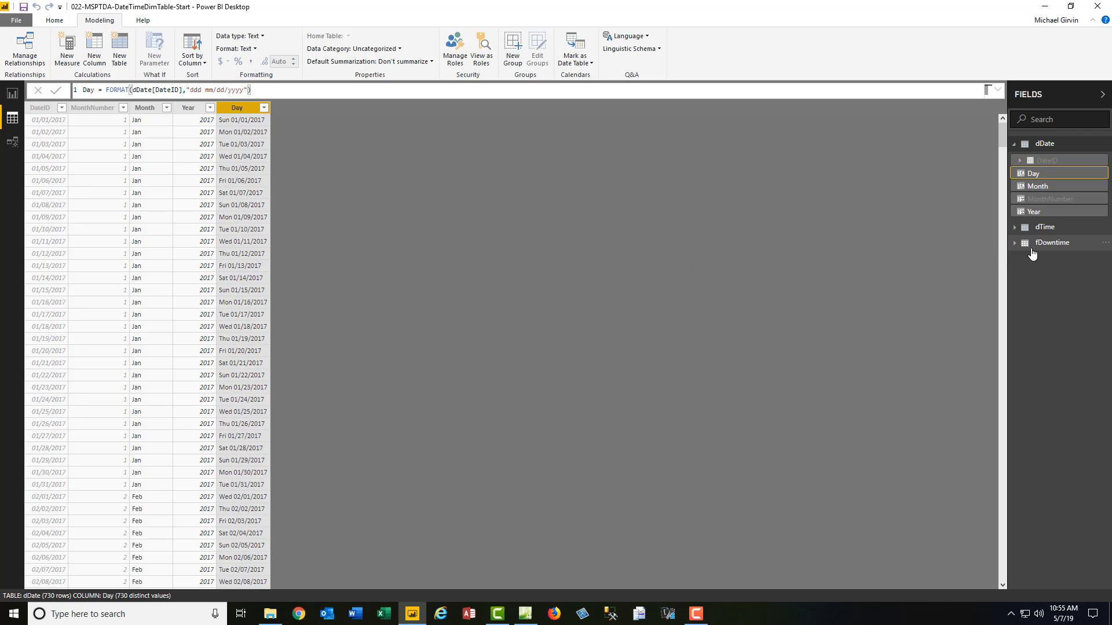
Open the fDowntime query in the Power Query Editor and rename its DateTime column as DateID.
click(1032, 246)
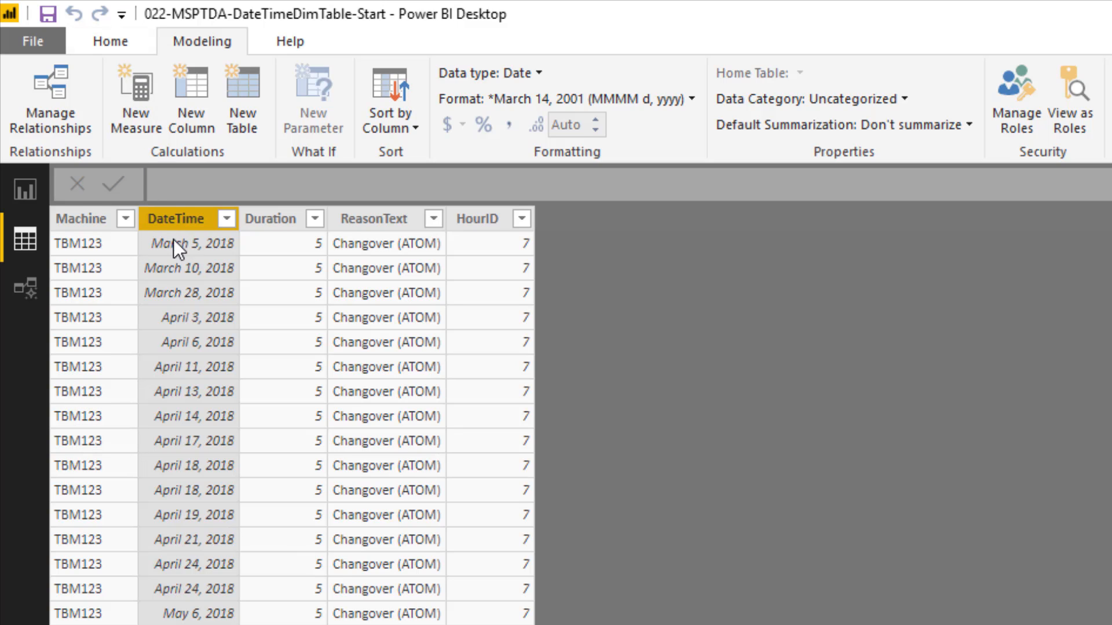
click(119, 49)
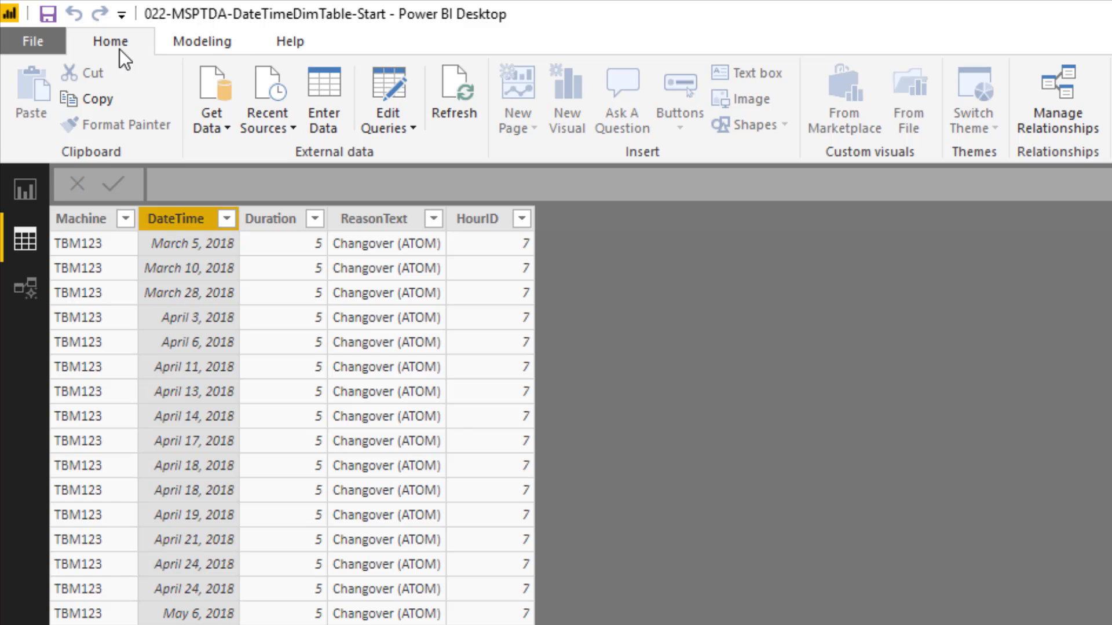
click(401, 88)
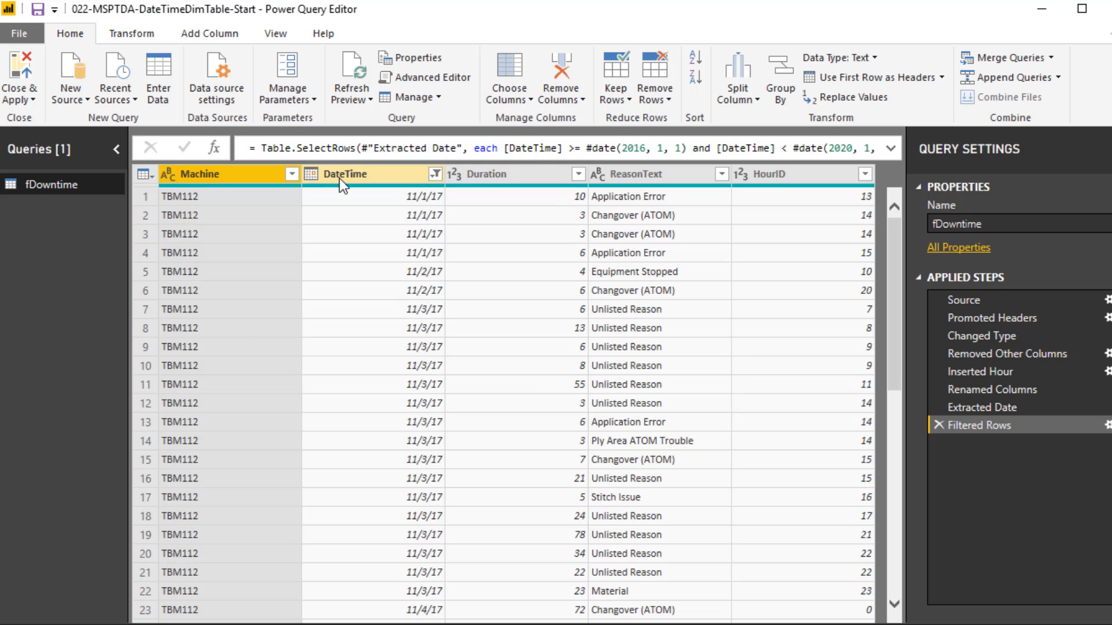
double_click(340, 178)
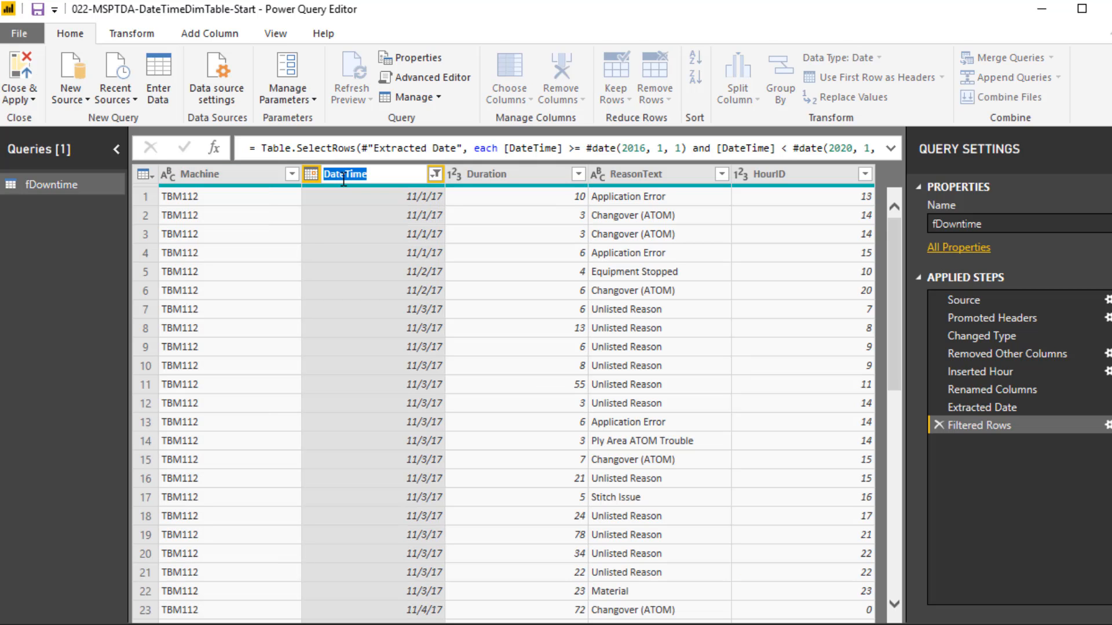
text(Date)
key(Return)
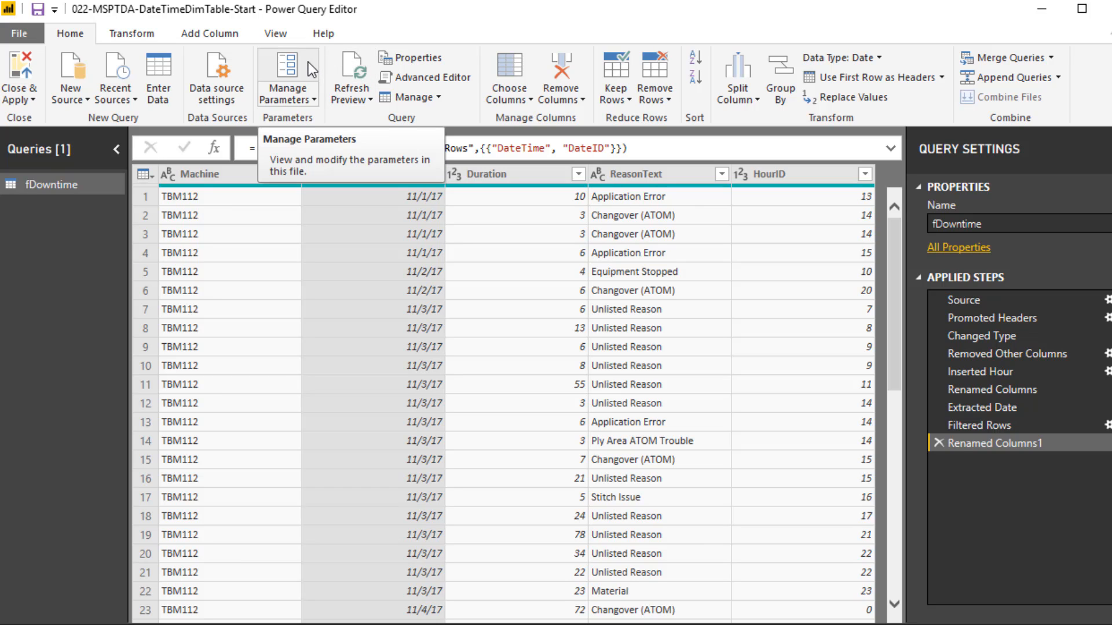
Close the Power Query Editor with the query changes applied and select the fDowntime table in the model.
click(24, 73)
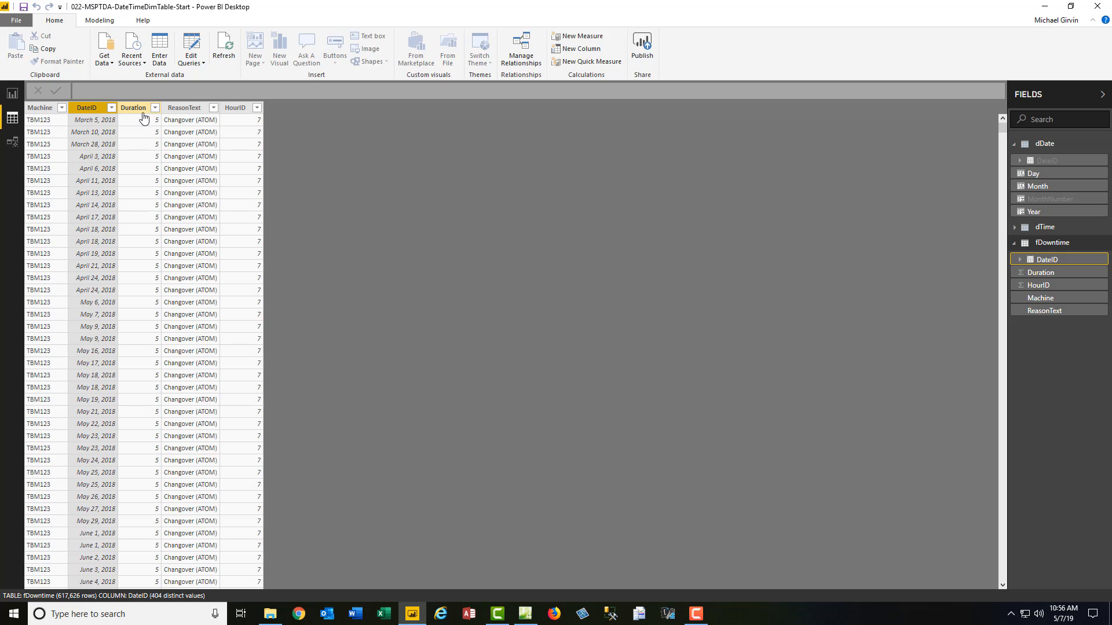
click(1032, 243)
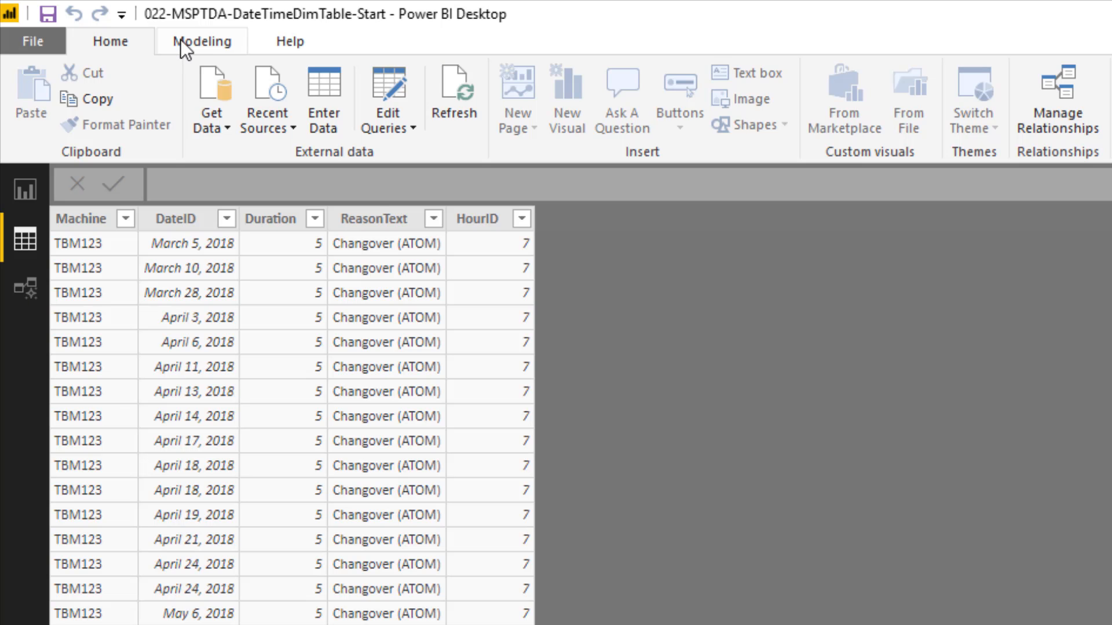
Create the fDowntime measure Total Downtime (Min) = SUM(fDowntime[Duration]) and format it with a thousands separator.
click(98, 22)
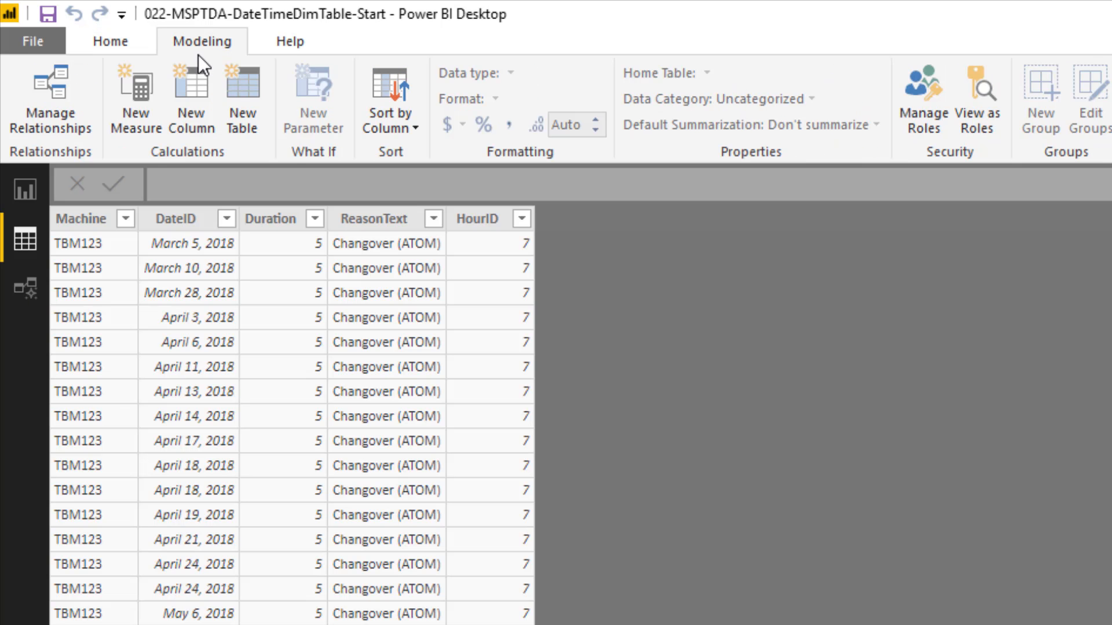
click(143, 118)
text(Total Down)
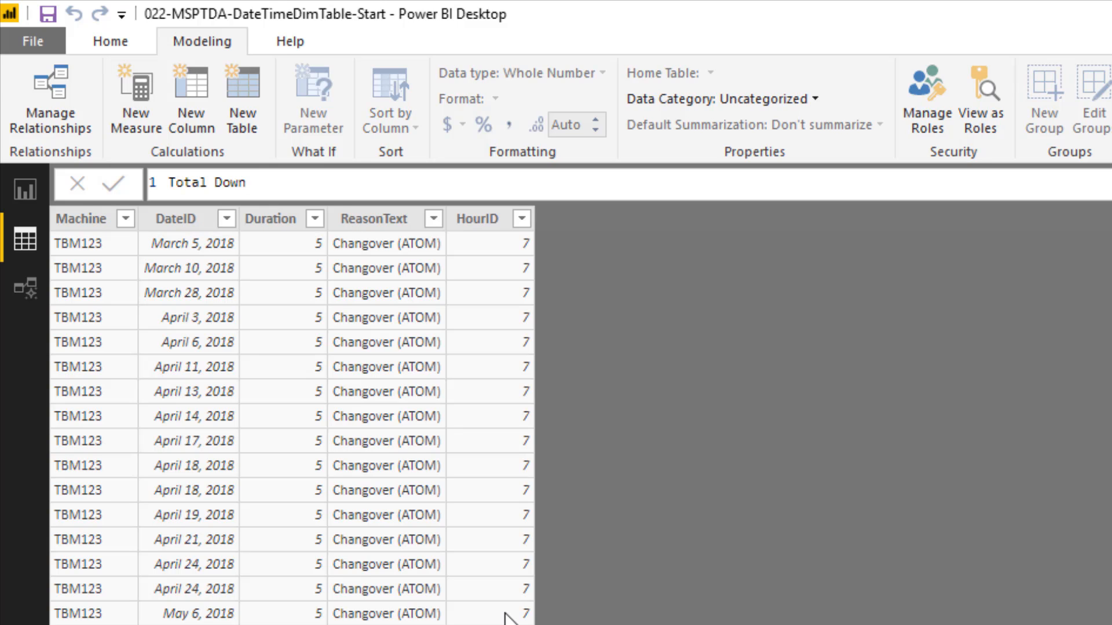
text(time (Min))
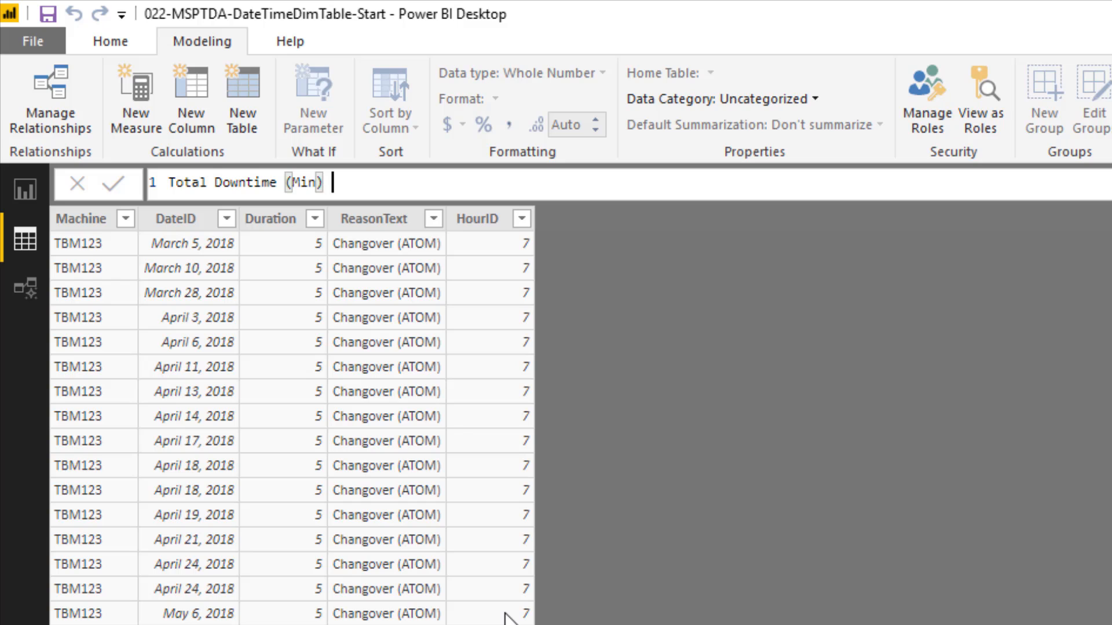
text( = SUM()
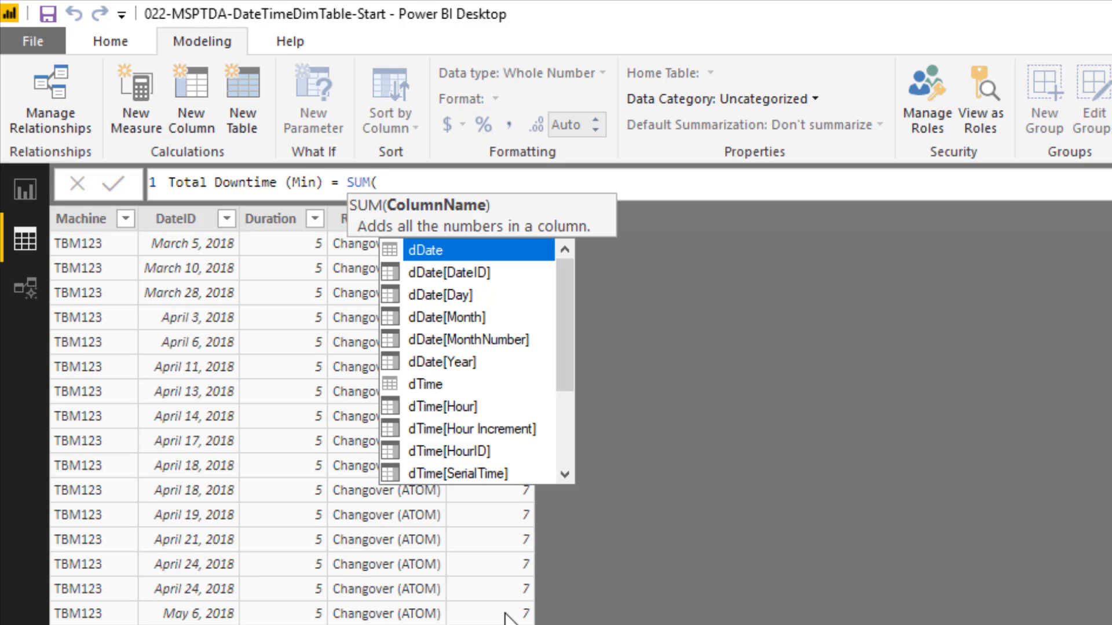
text(fd)
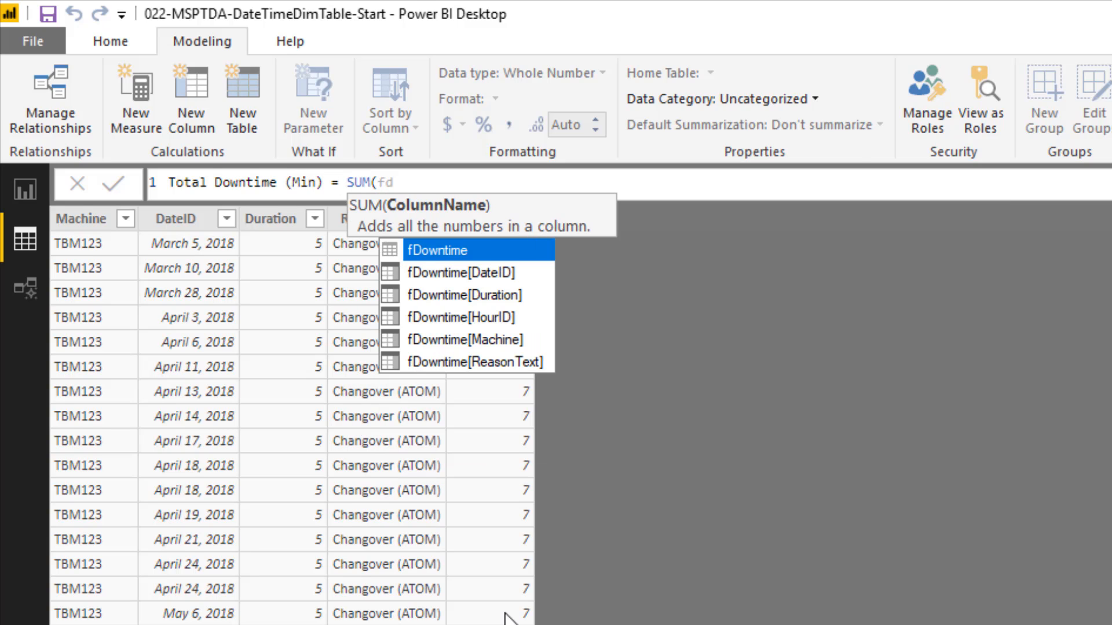
key(Down)
key(Down)
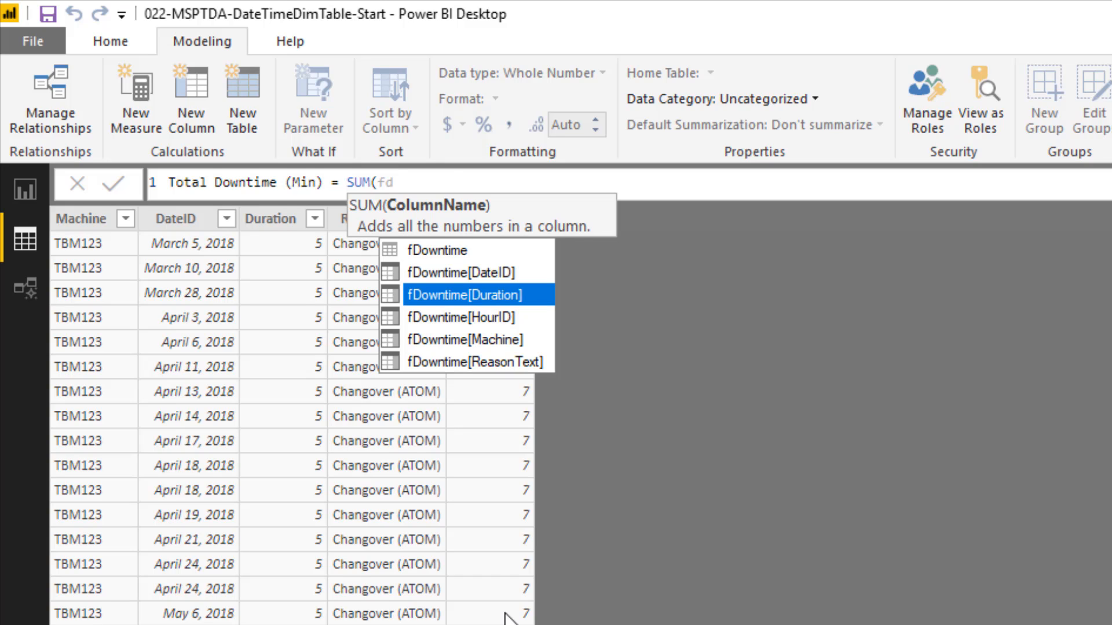
key(Tab)
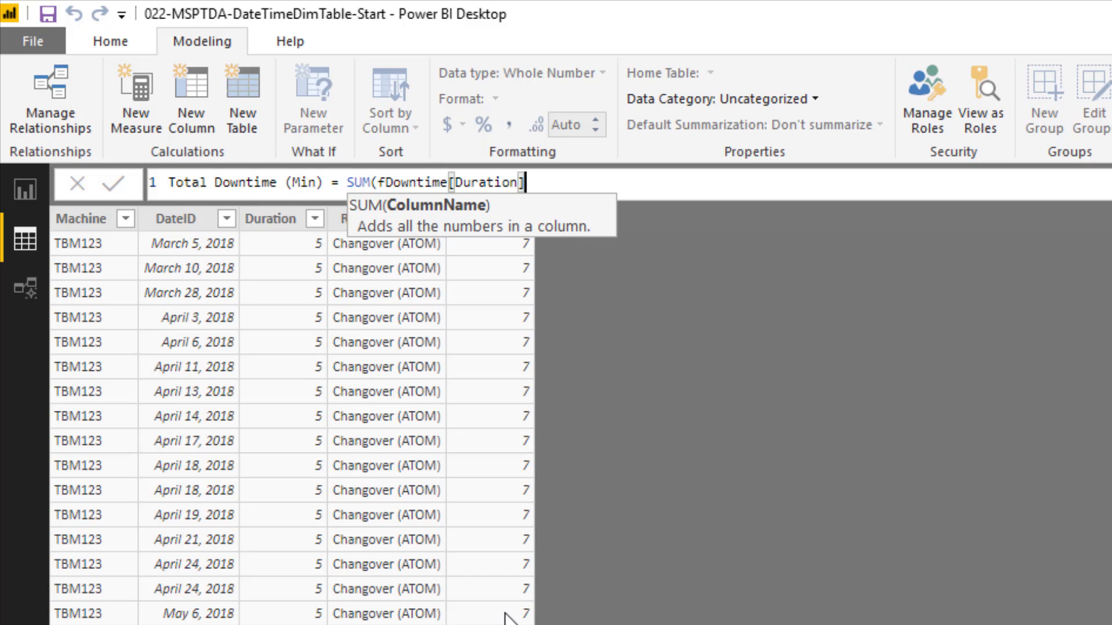
text())
key(Return)
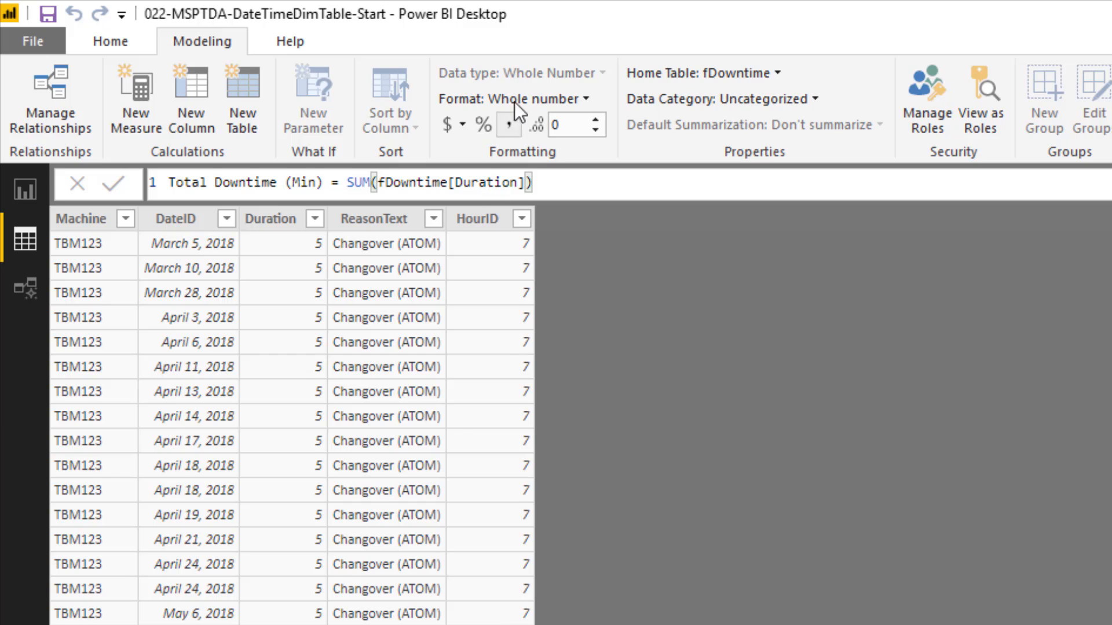
click(509, 125)
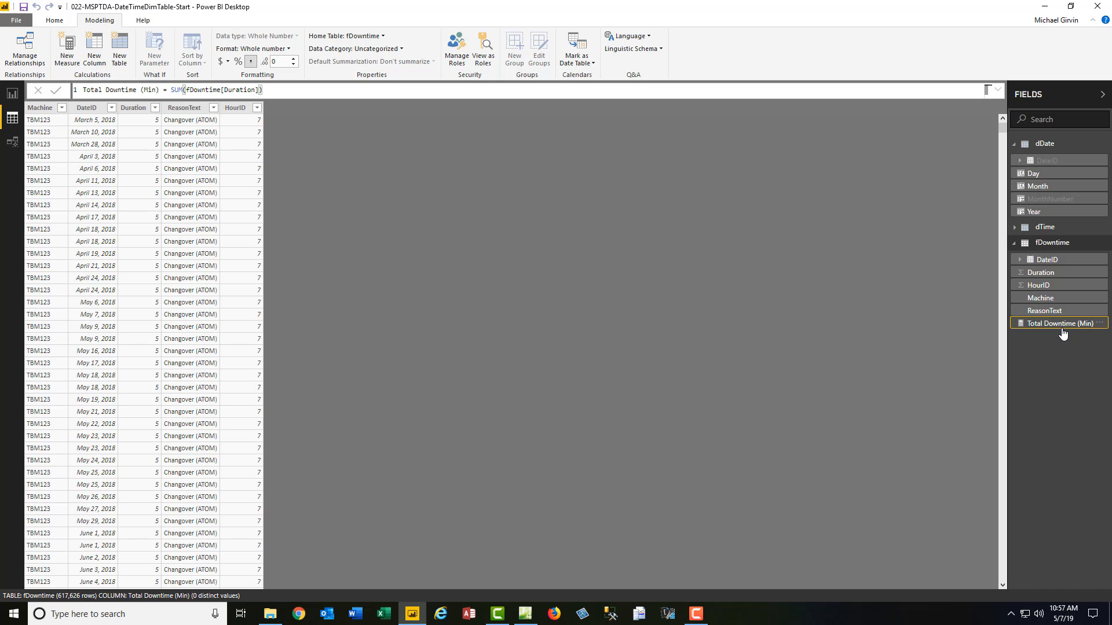
Show the model's relationship diagram, move the fDowntime table toward the centre and enlarge it.
click(13, 142)
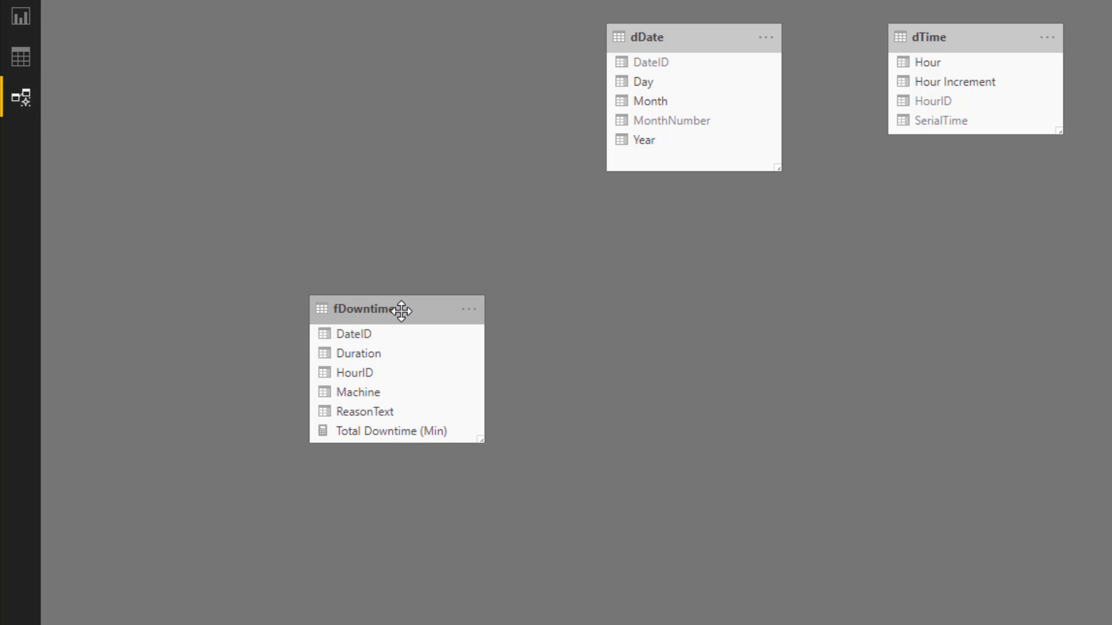
drag(401, 308, 530, 270)
drag(609, 405, 665, 472)
Hide the DateID, Duration and HourID columns of the fDowntime table in report view.
click(493, 300)
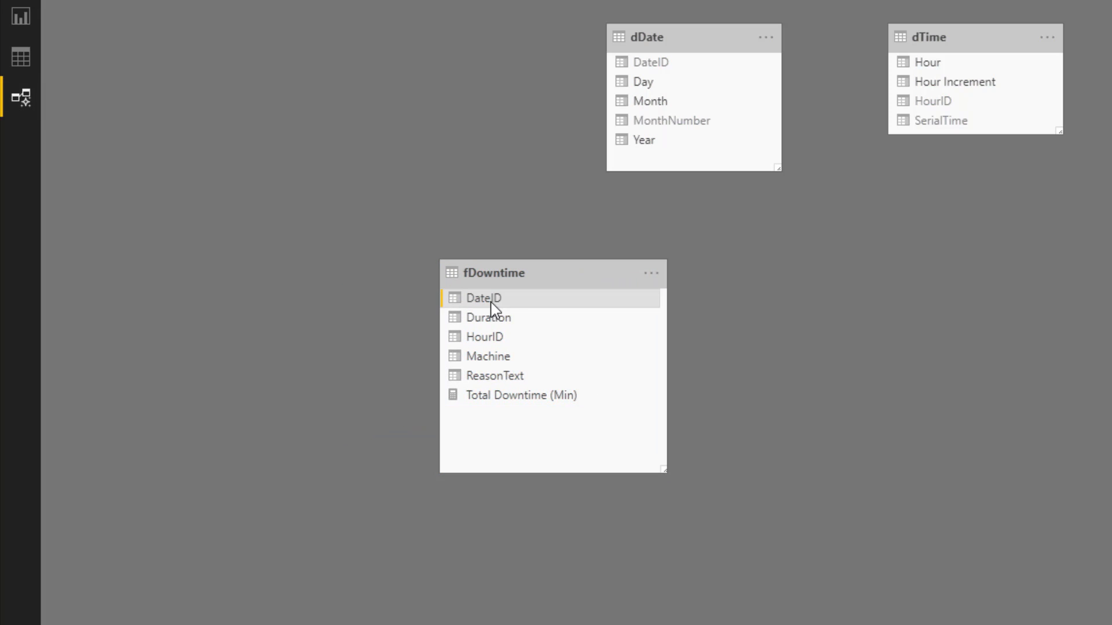
shift+click(489, 339)
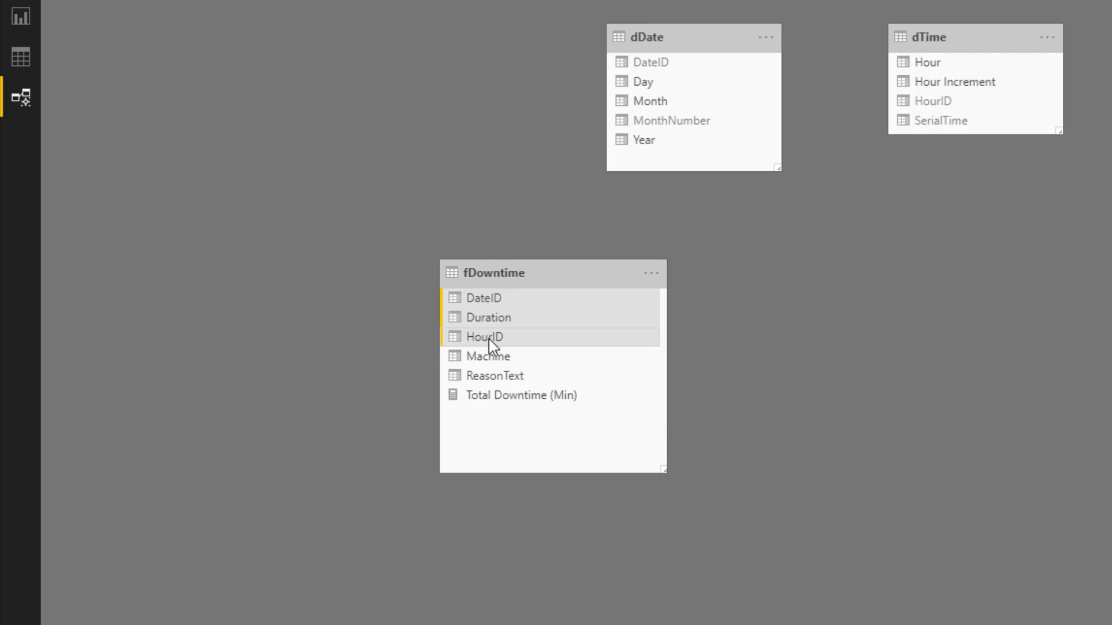
right_click(489, 339)
click(540, 405)
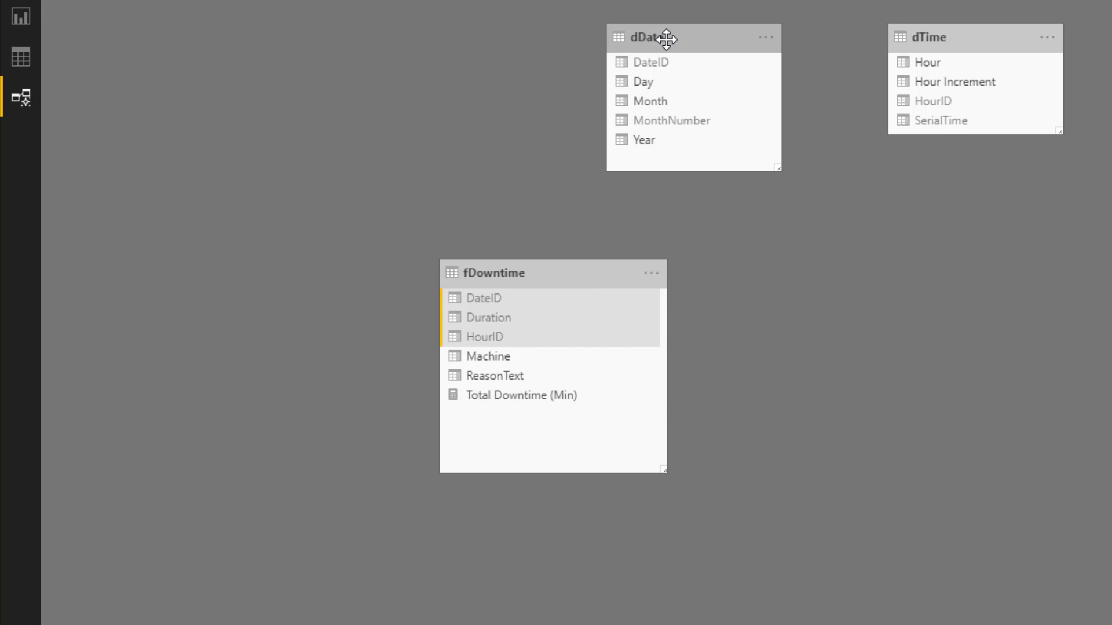
Place dDate and dTime on either side of fDowntime and relate them to it on DateID and HourID respectively.
drag(693, 40, 222, 385)
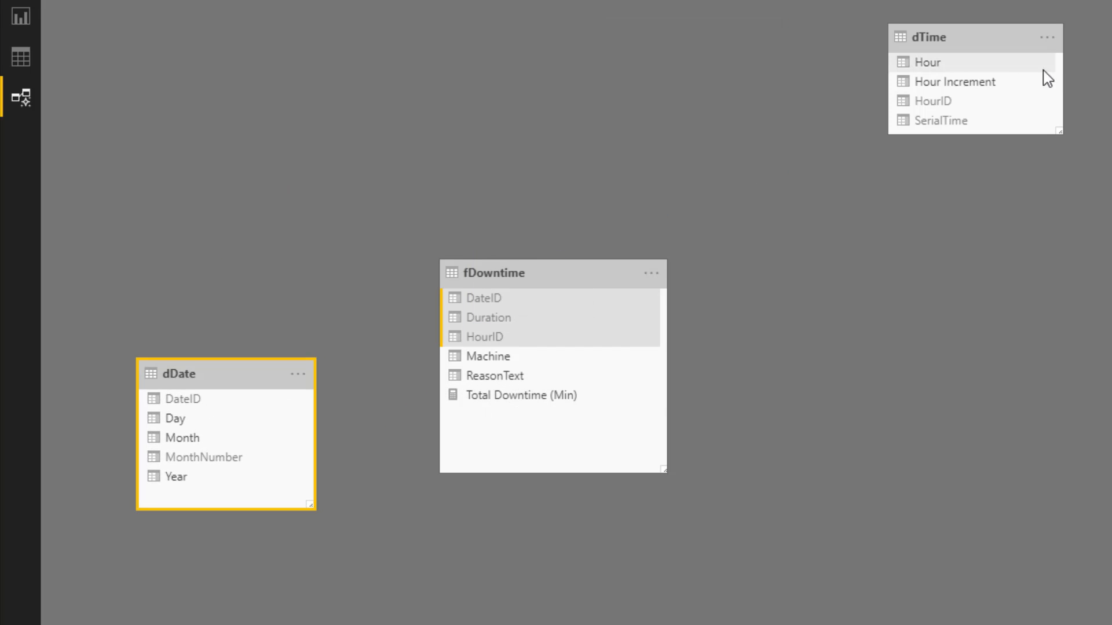
drag(944, 43, 811, 399)
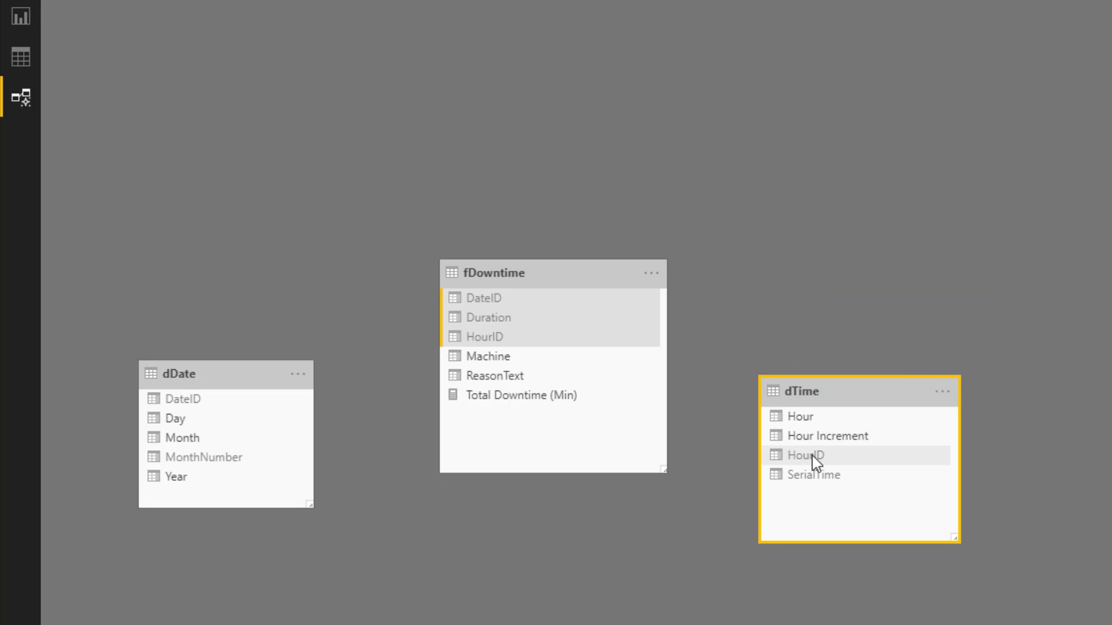
drag(806, 462, 503, 337)
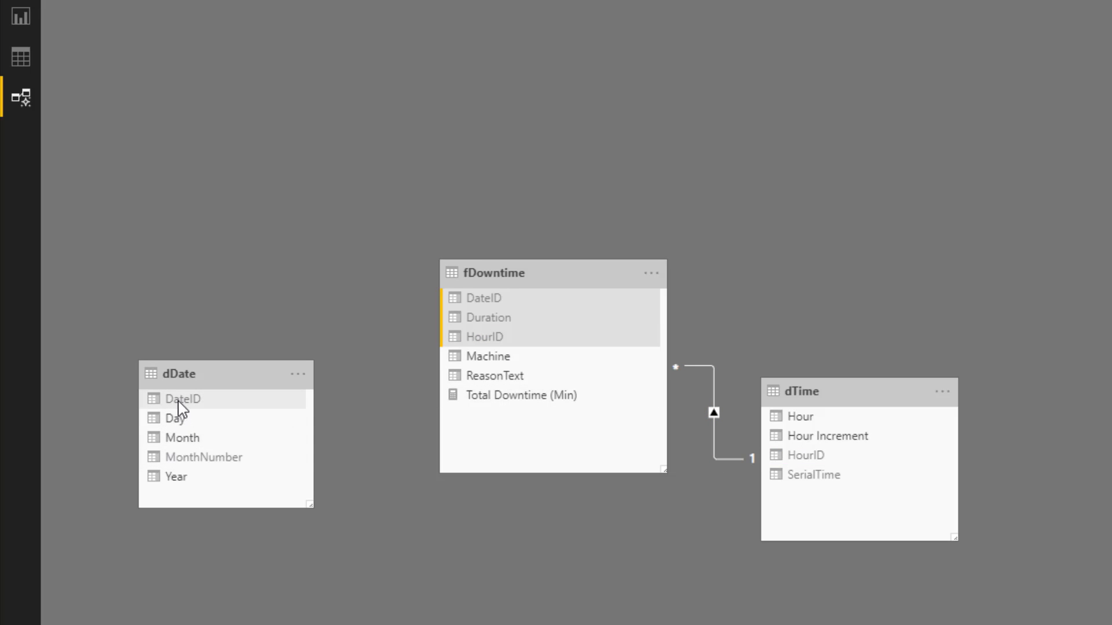
drag(177, 399, 454, 296)
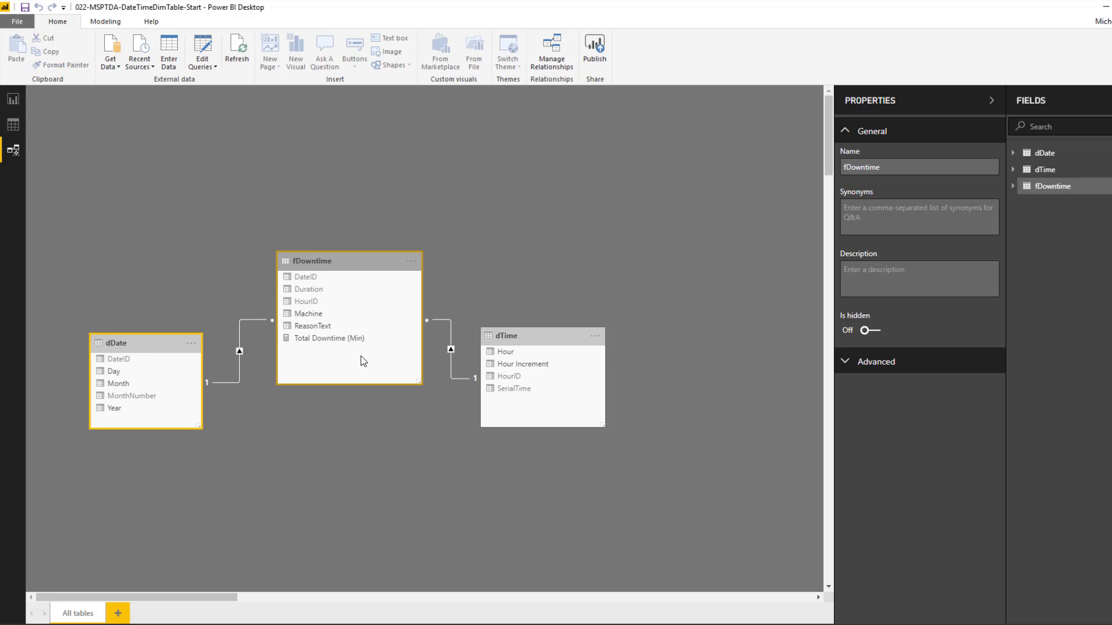
Add a line chart to the report page and stretch it across the full page width.
click(15, 99)
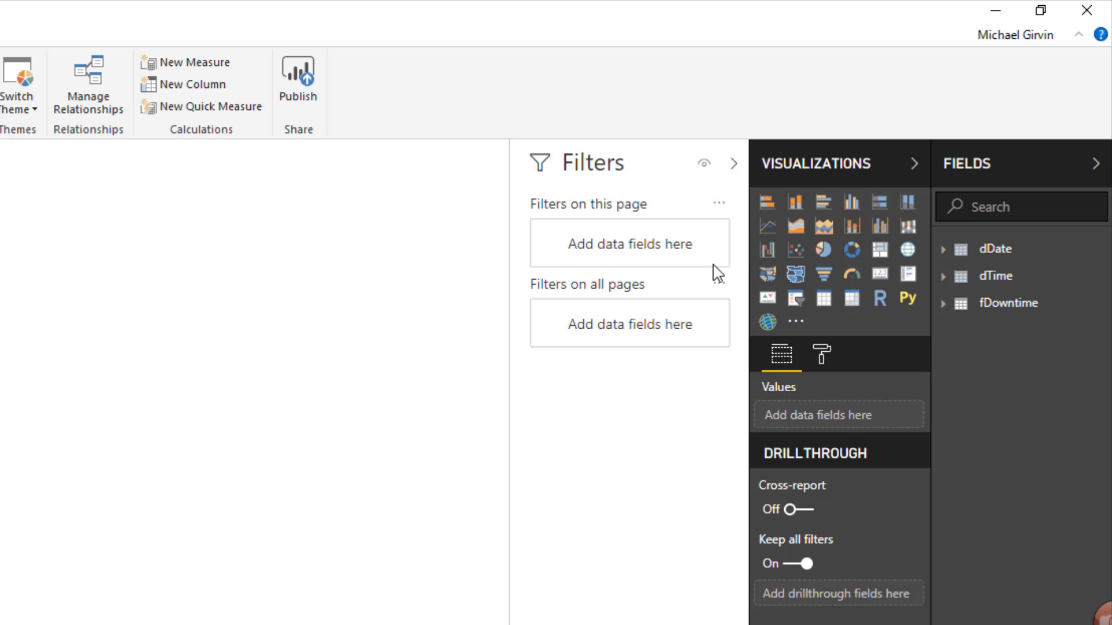
click(770, 231)
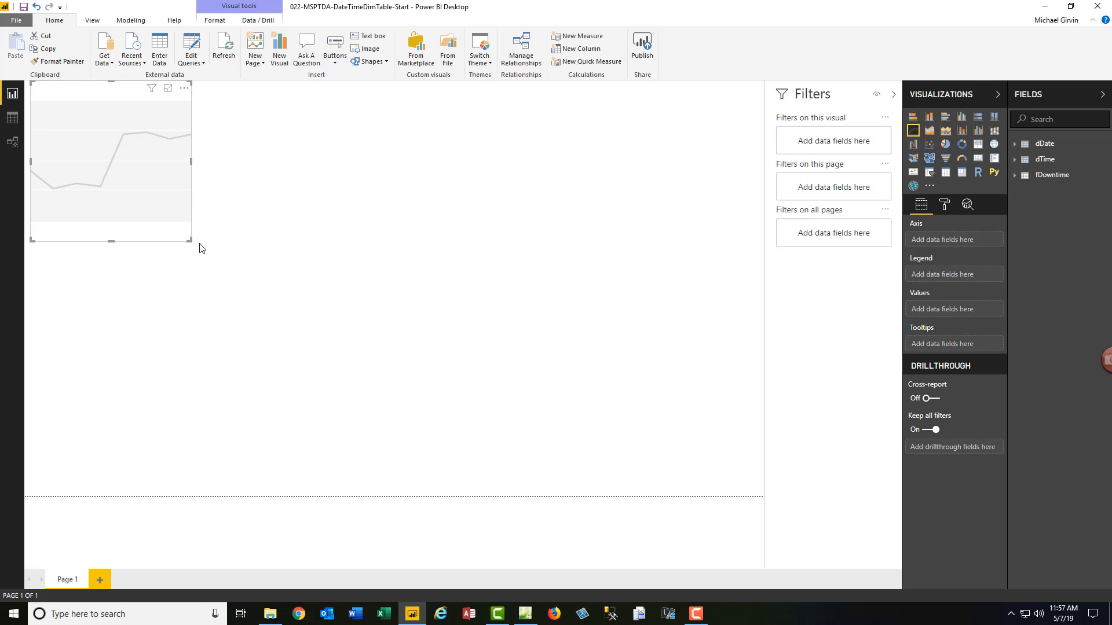
drag(193, 246, 762, 301)
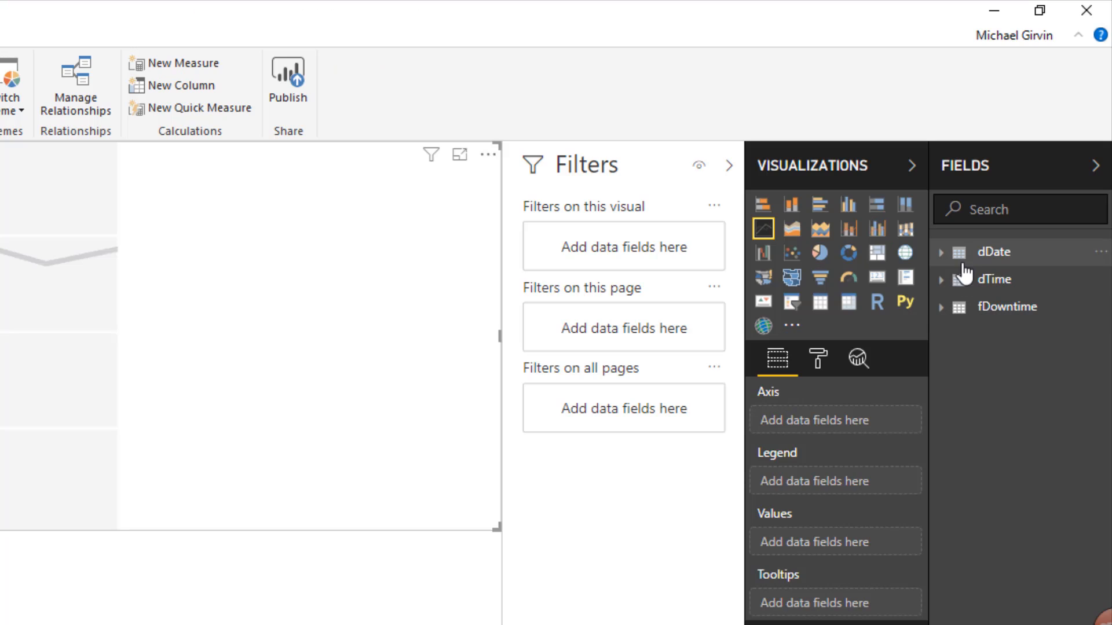
Set the line chart's axis to Year, Month, Day and Hour, its legend to Machine and its values to Total Downtime (Min).
click(1014, 143)
drag(1040, 186, 959, 245)
drag(843, 429, 780, 420)
drag(1013, 304, 868, 440)
drag(1005, 282, 856, 467)
click(941, 353)
drag(1018, 385, 869, 489)
click(947, 418)
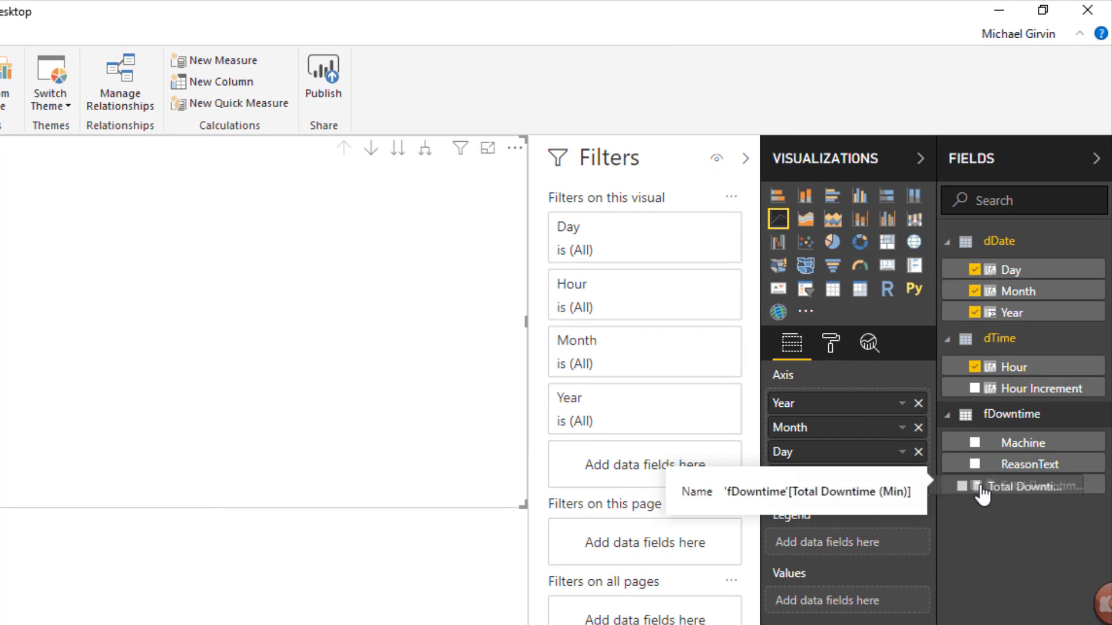
mouse_move(1013, 494)
mouse_down()
mouse_move(874, 541)
mouse_move(845, 613)
mouse_move(837, 605)
mouse_up()
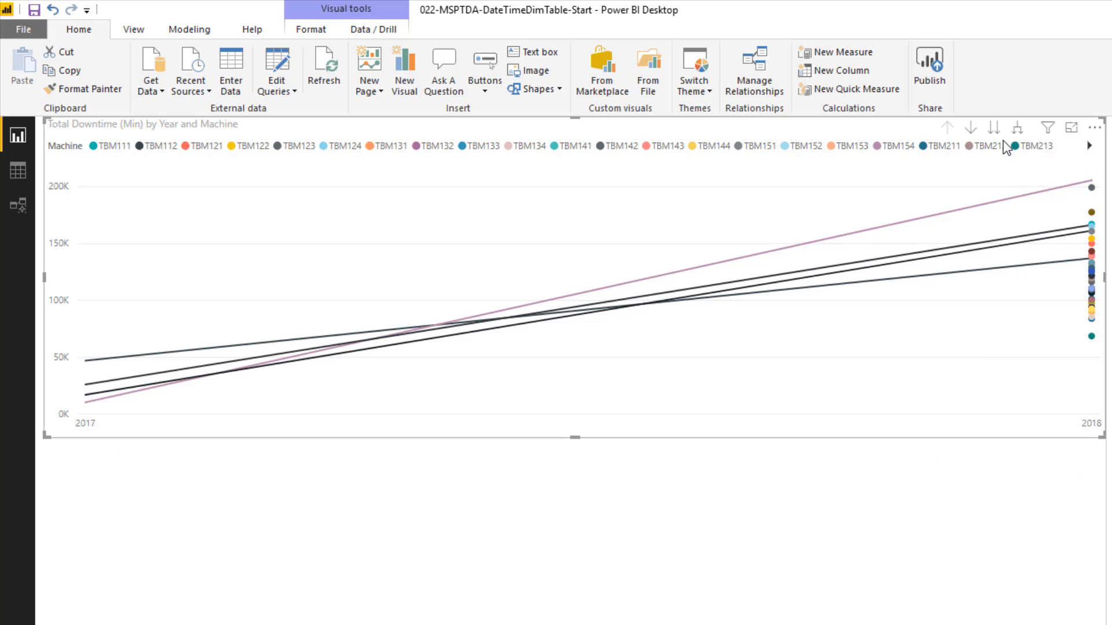
Take the chart to the Month level across all years, examine October's downtime per machine and return to the Year level.
click(994, 129)
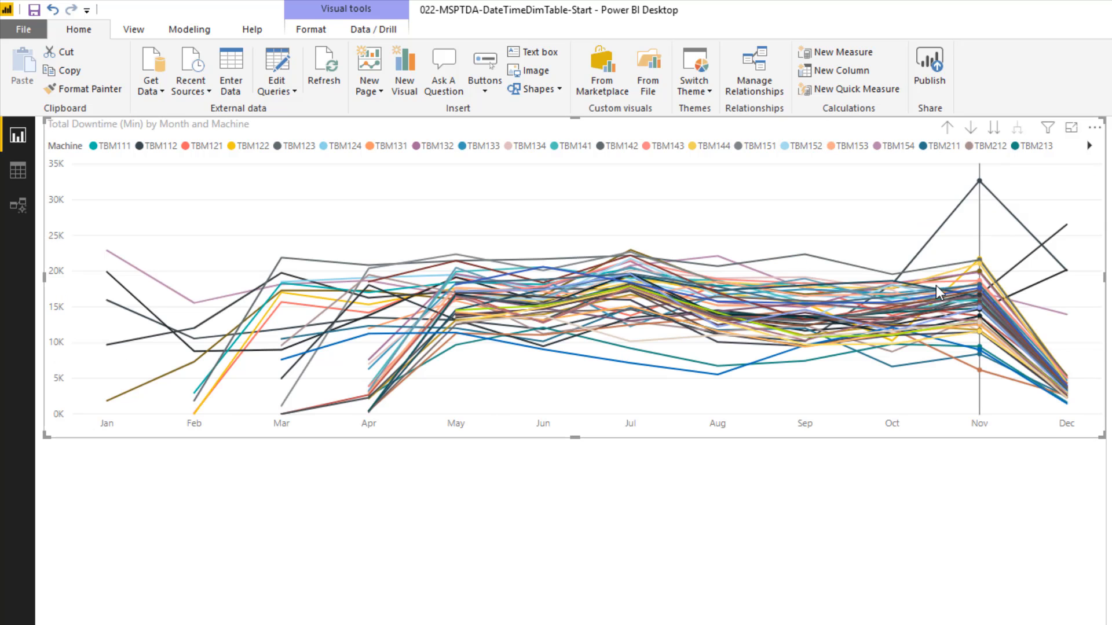
mouse_move(893, 366)
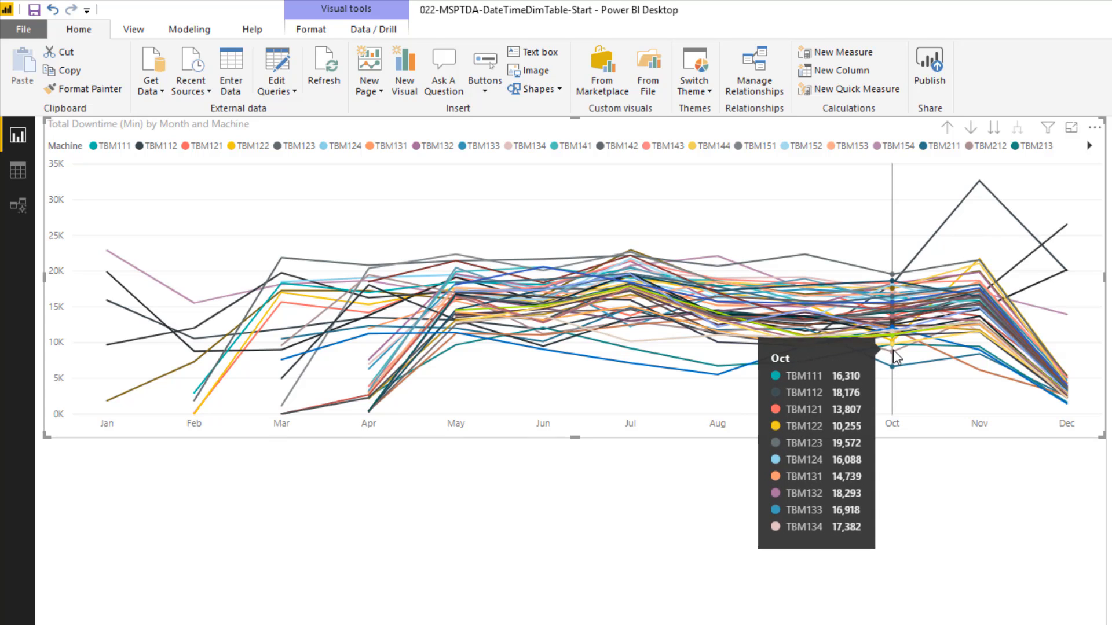
click(948, 128)
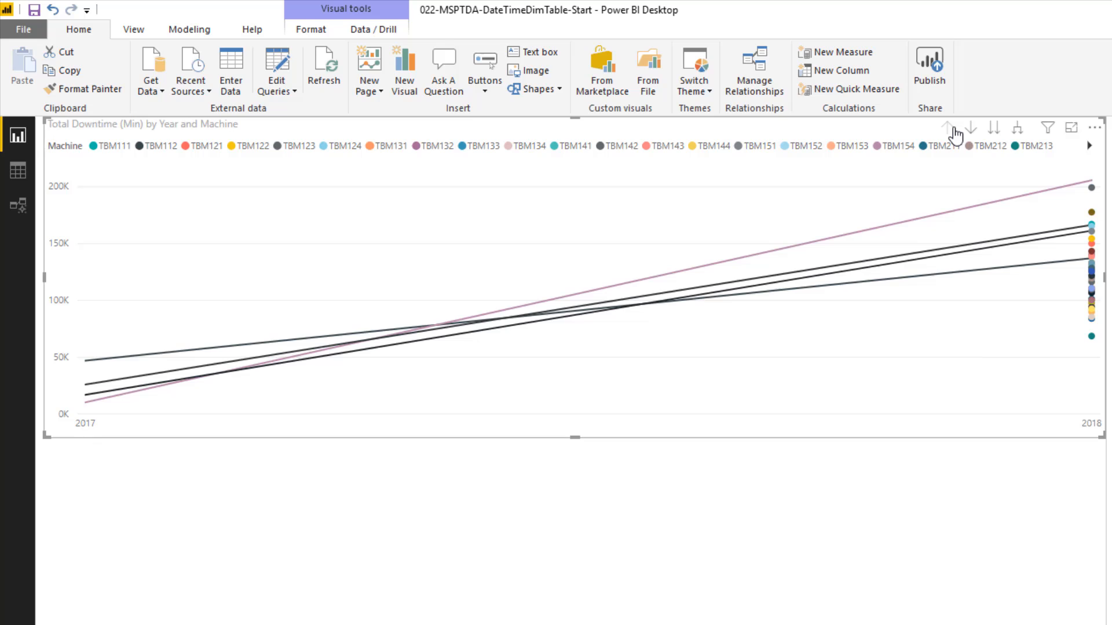
Expand the chart to combined Year and Month, compare October 2018 with October 2017 and return to the Year level.
click(1018, 133)
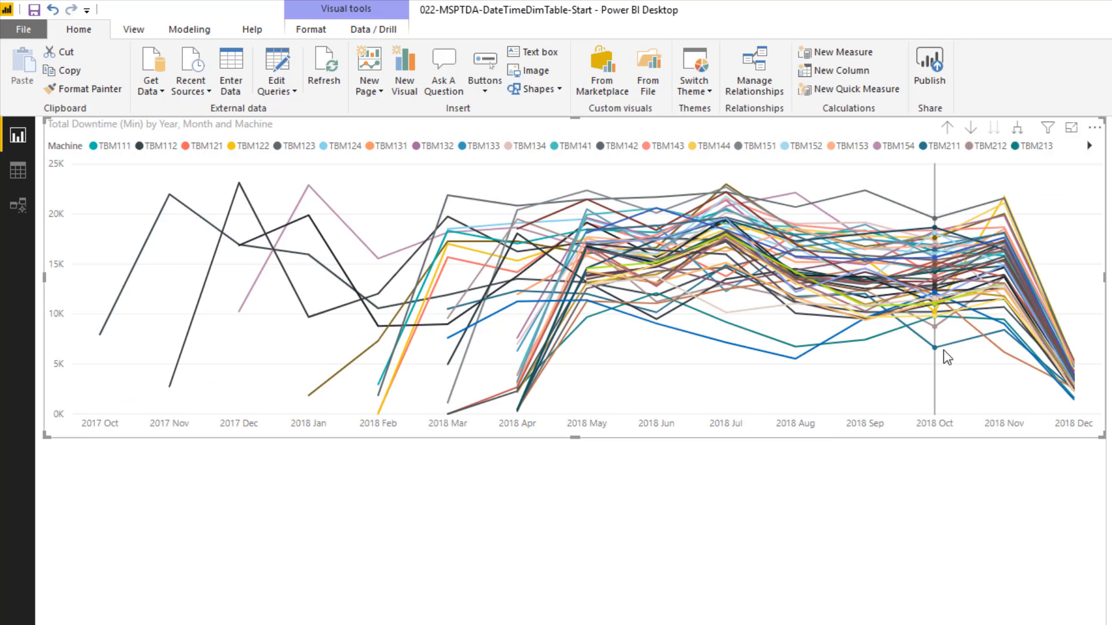
mouse_move(937, 350)
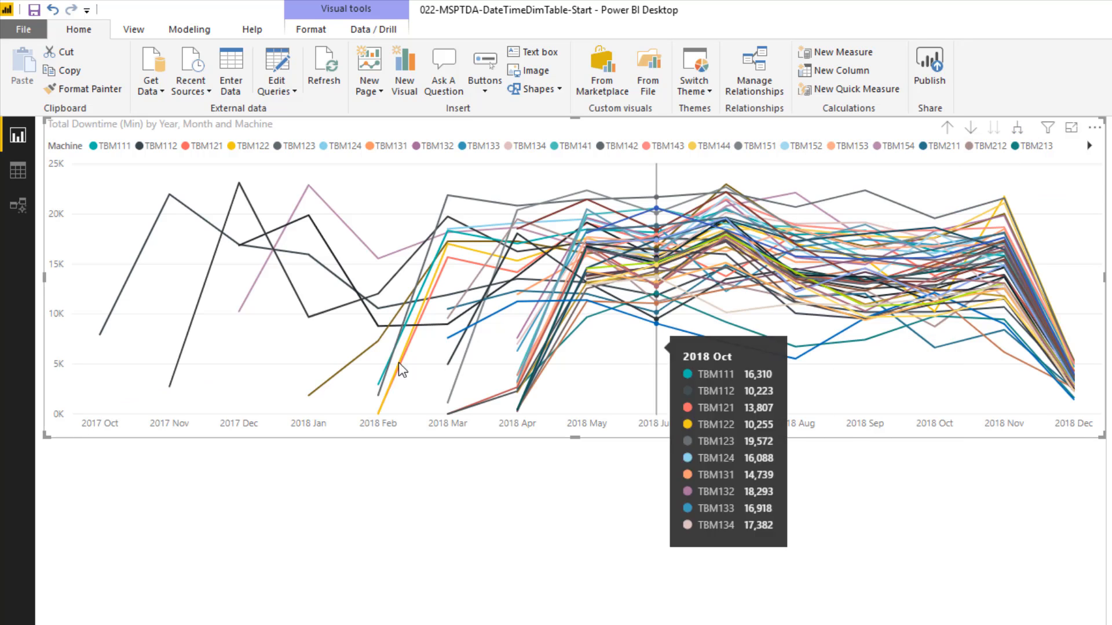
mouse_move(85, 352)
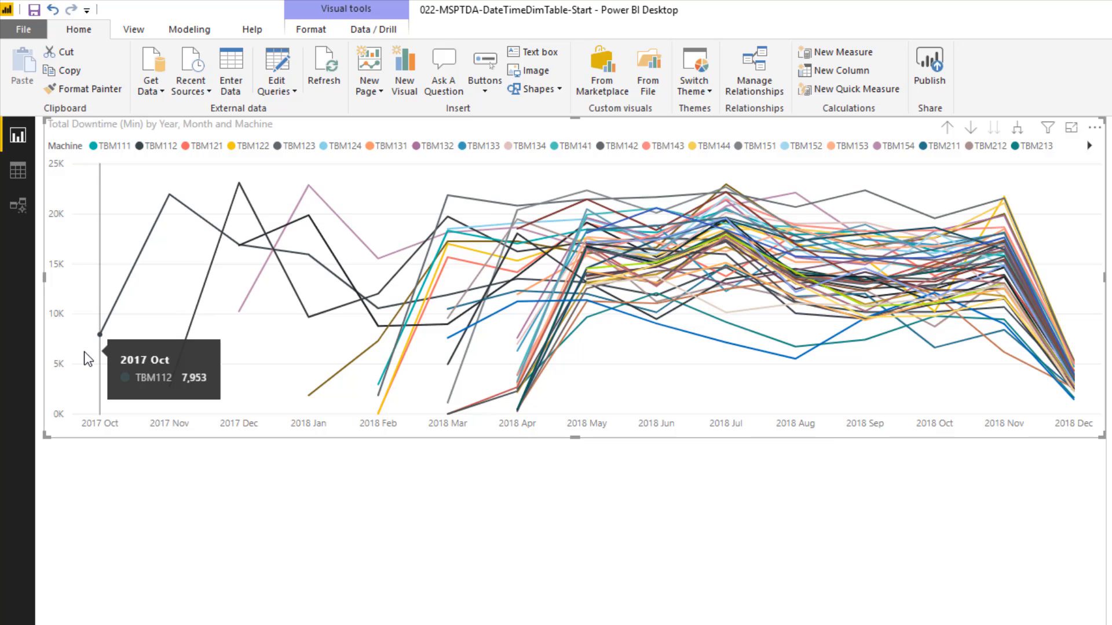
click(946, 128)
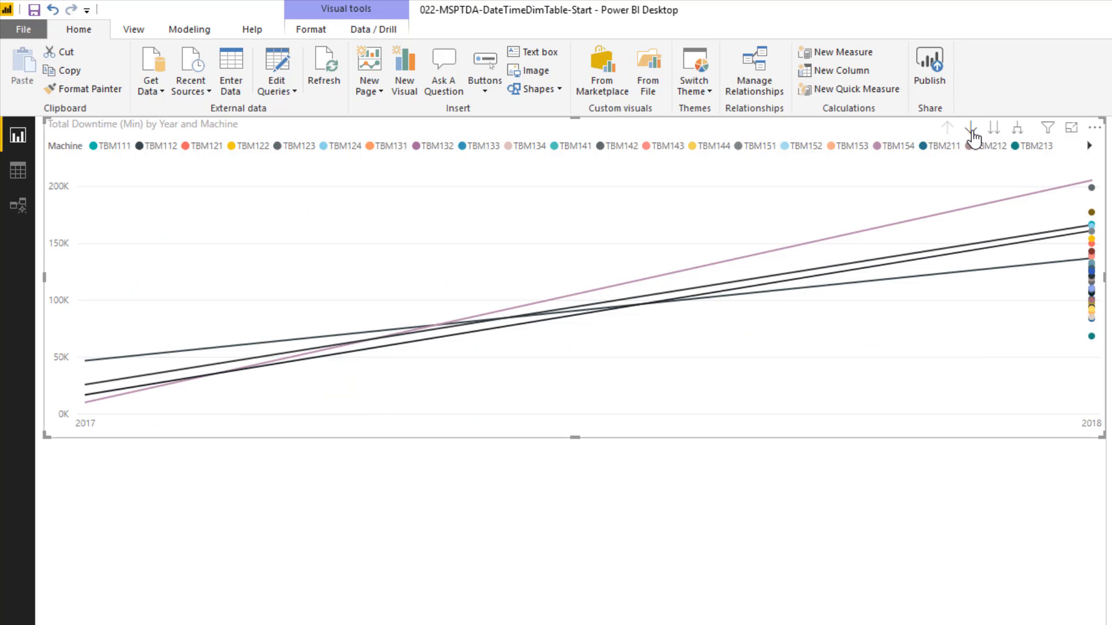
Turn on drill mode, expand the chart to Year and Month, and drill into 2018 Oct to show its days.
click(970, 129)
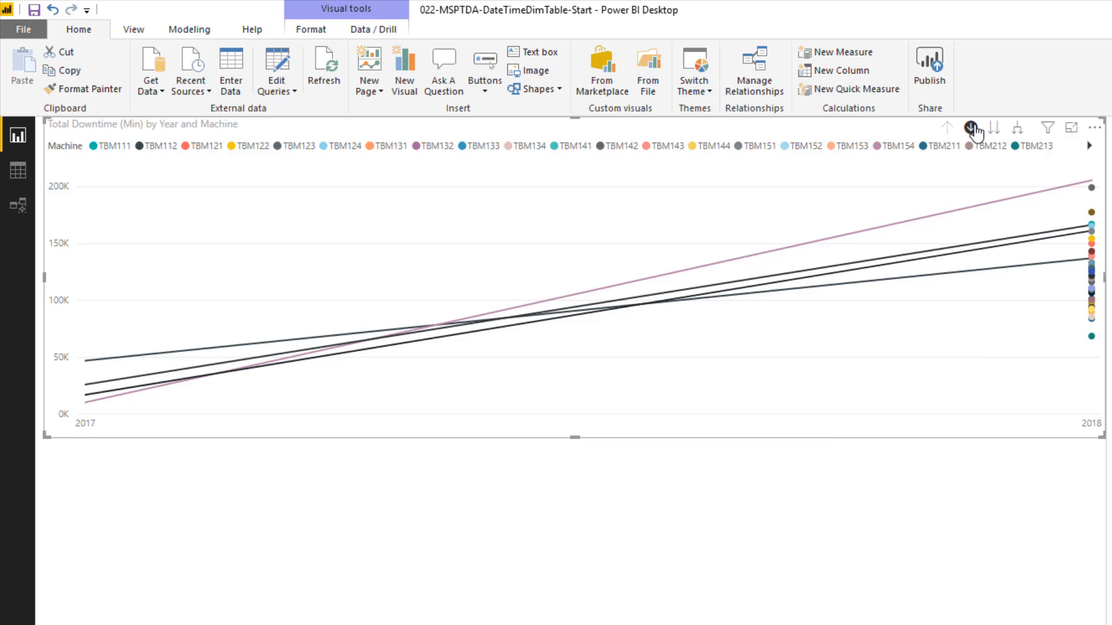
click(1018, 130)
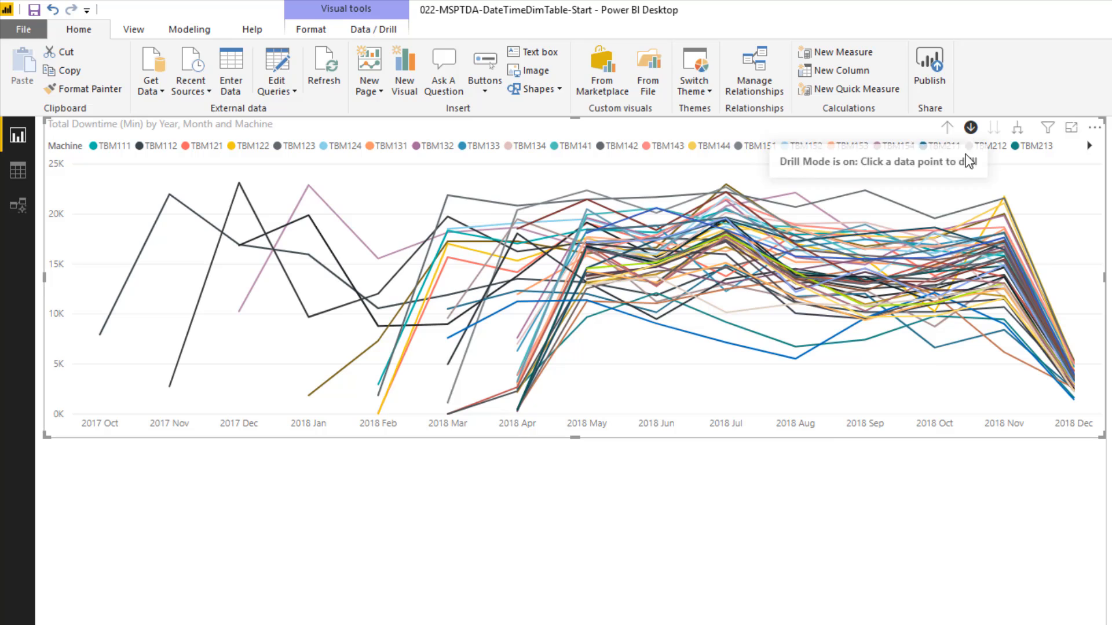
mouse_move(935, 308)
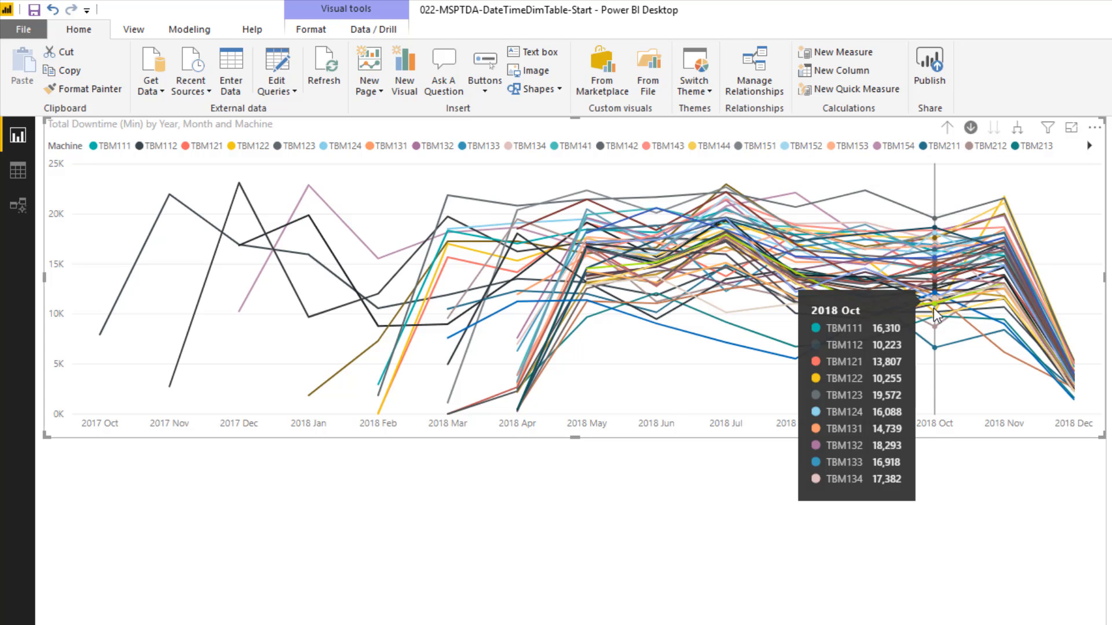
click(928, 427)
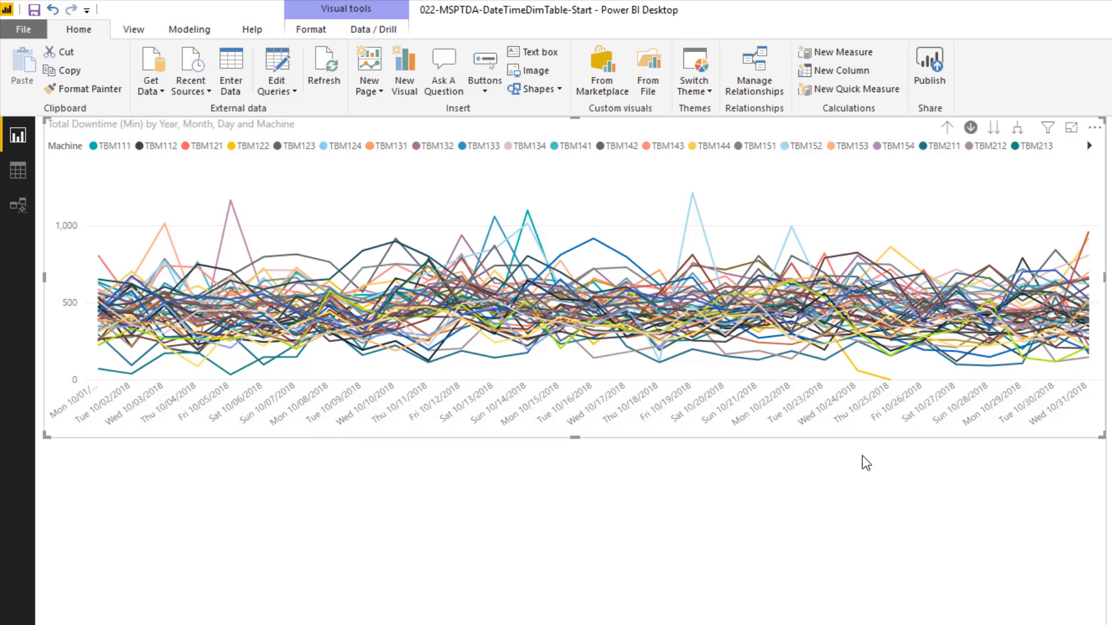
Drill into Fri 10/26/2018 on the line chart to view its downtime by hour.
mouse_move(925, 352)
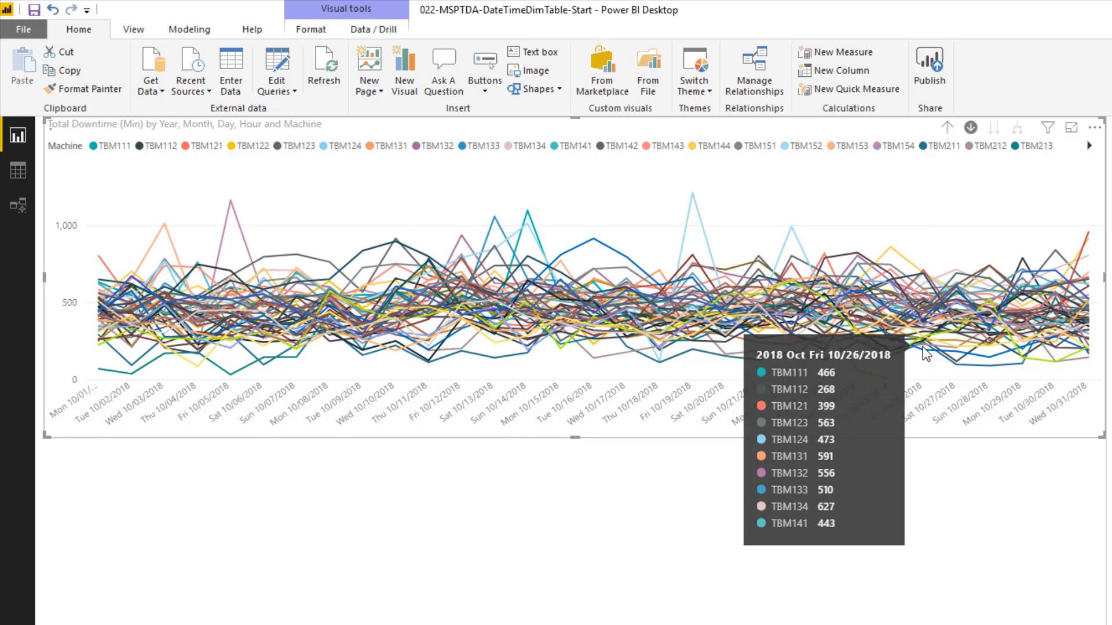
click(924, 353)
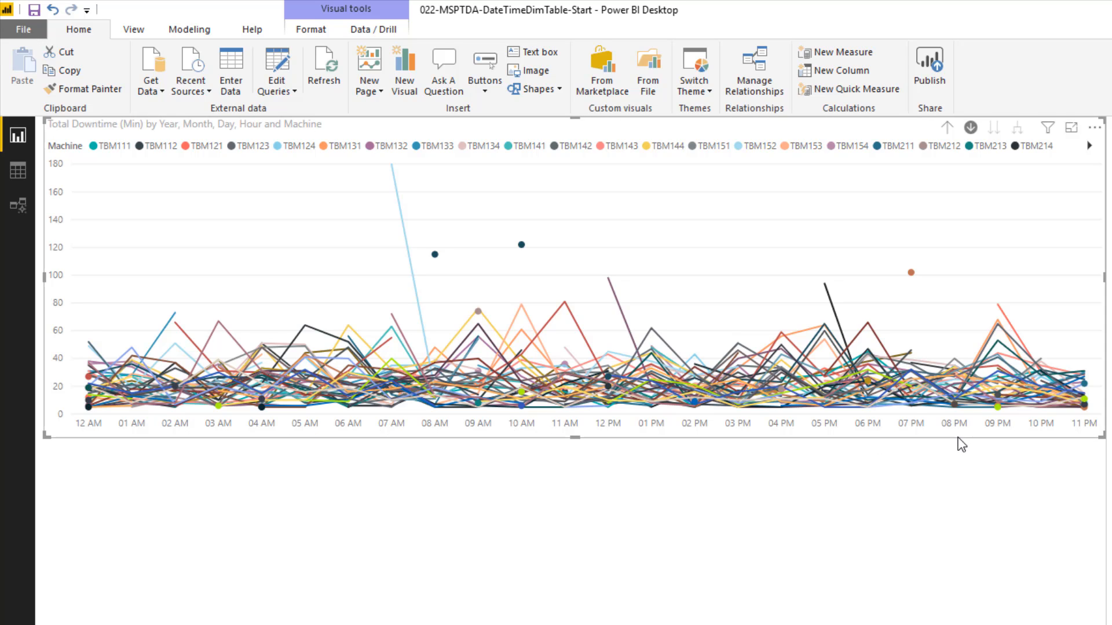
Turn off drill mode, return the line chart to the Year level and expand it to combined Year and Month.
click(970, 129)
click(948, 129)
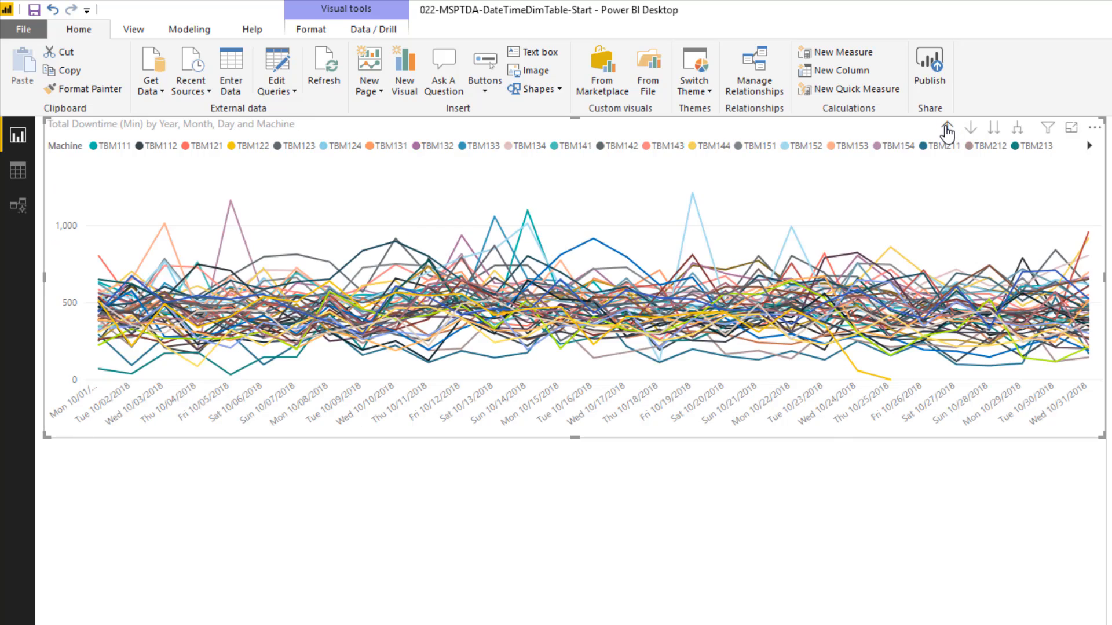
double_click(946, 129)
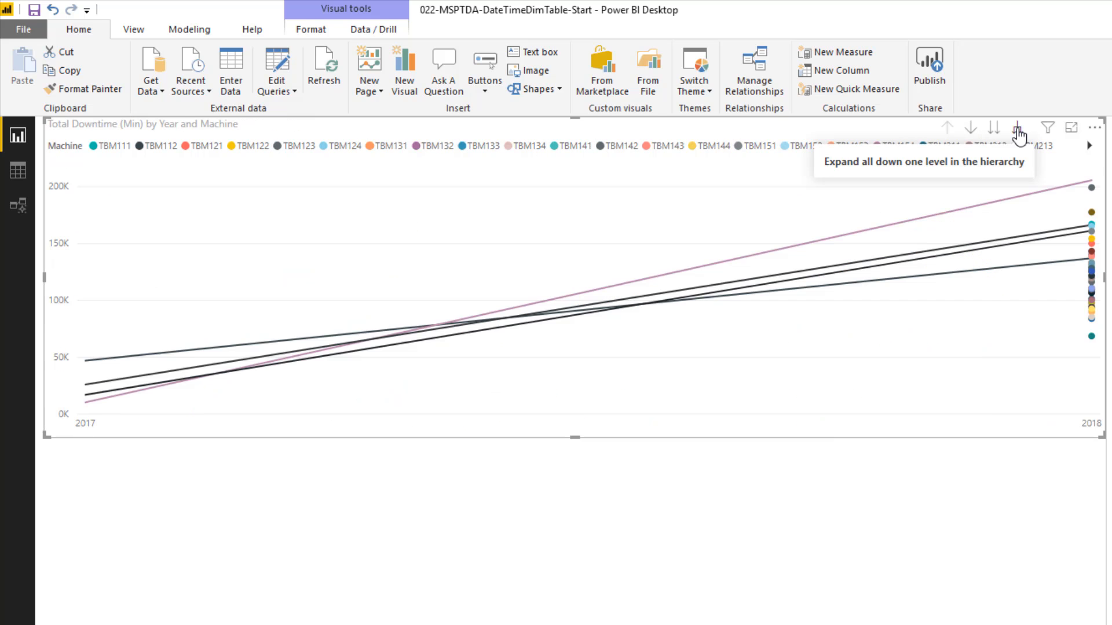
click(1017, 130)
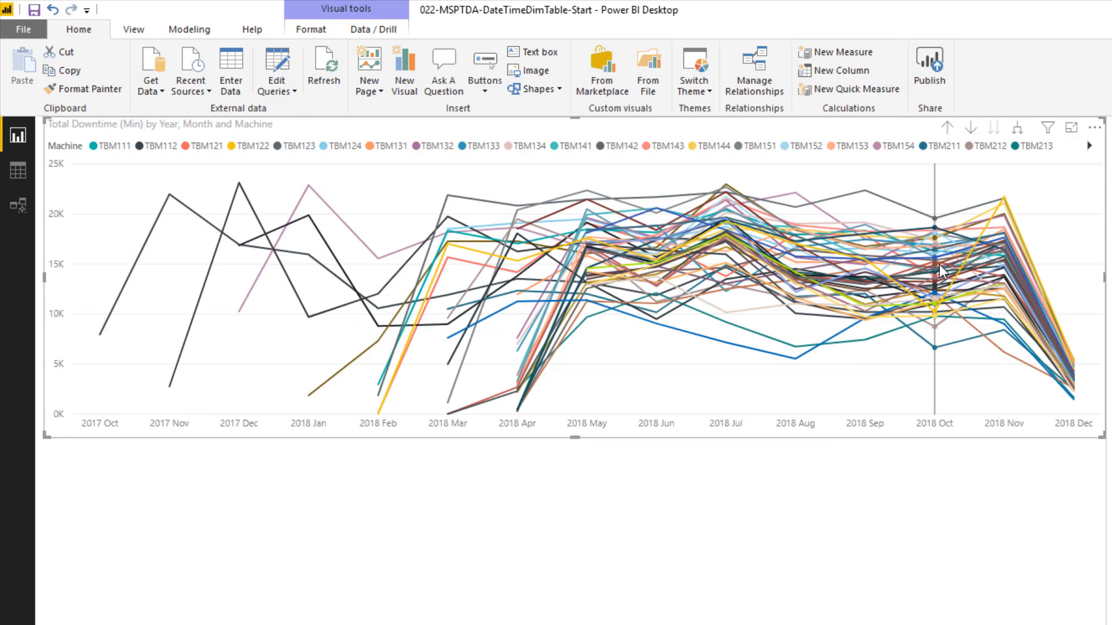
mouse_move(934, 321)
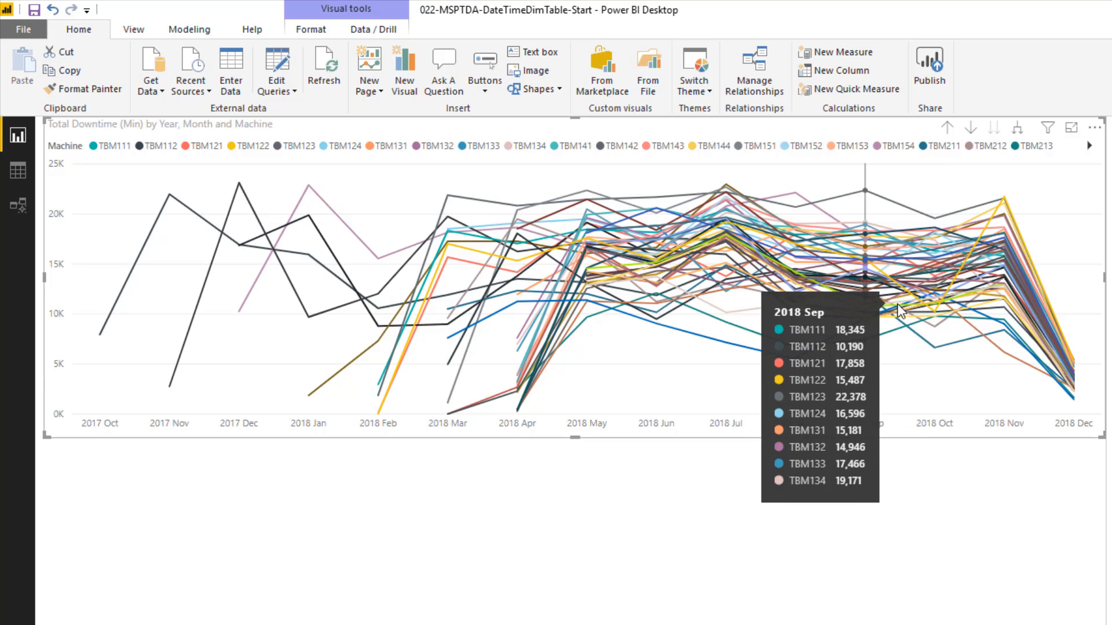
Add a matrix visual below the line chart with ReasonText as its rows.
click(656, 519)
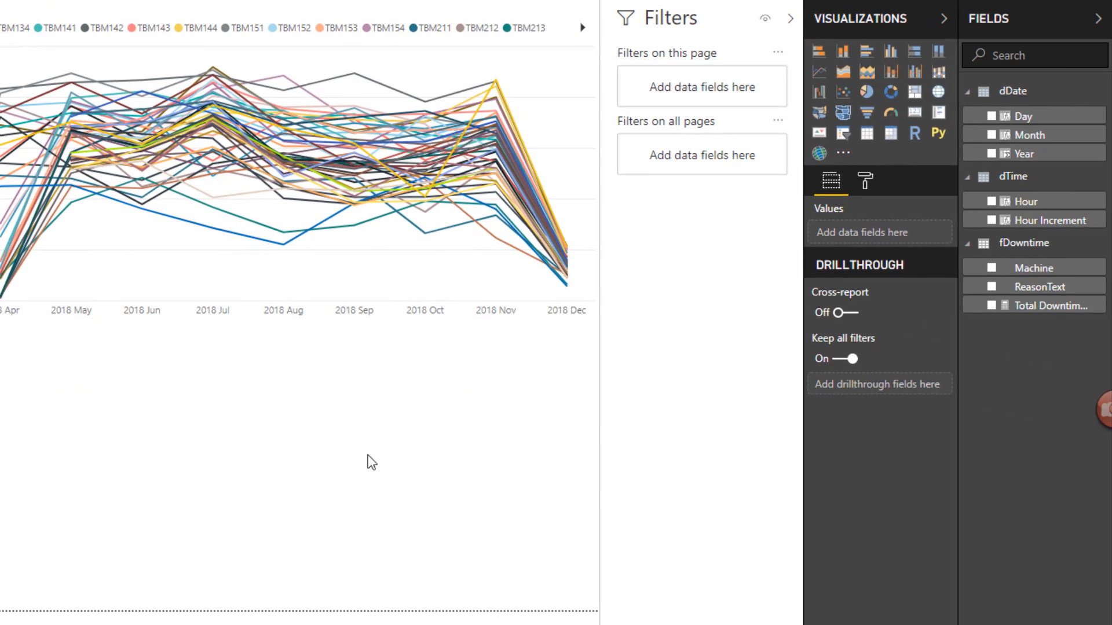
click(892, 135)
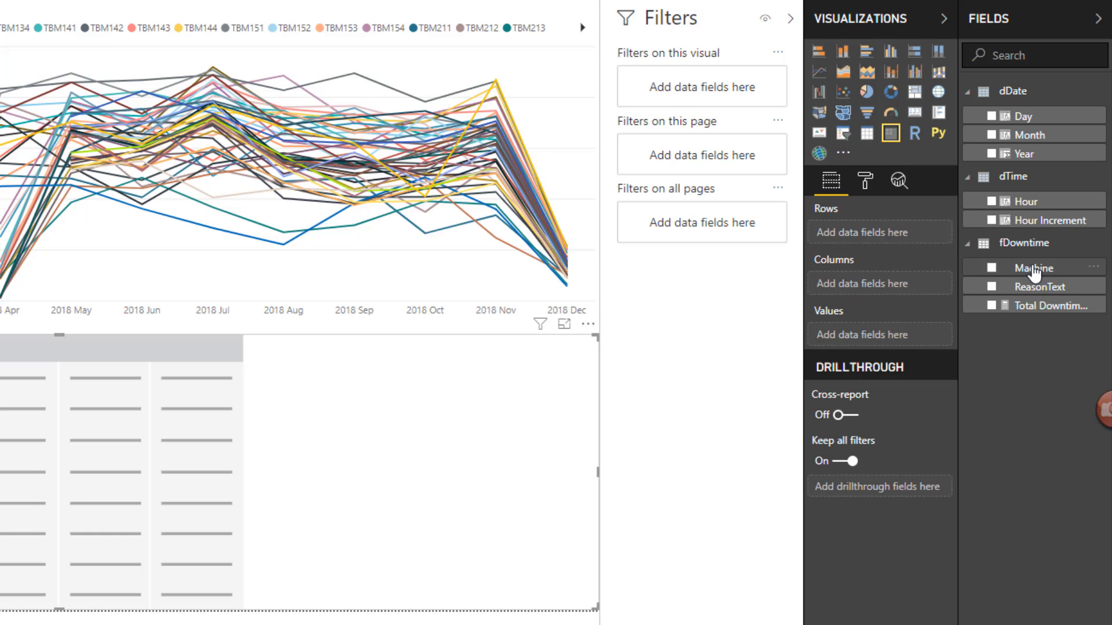
drag(1042, 292, 903, 237)
Narrow the matrix, move it beneath the middle of the line chart and add Total Downtime (Min) as its values.
drag(598, 472, 233, 380)
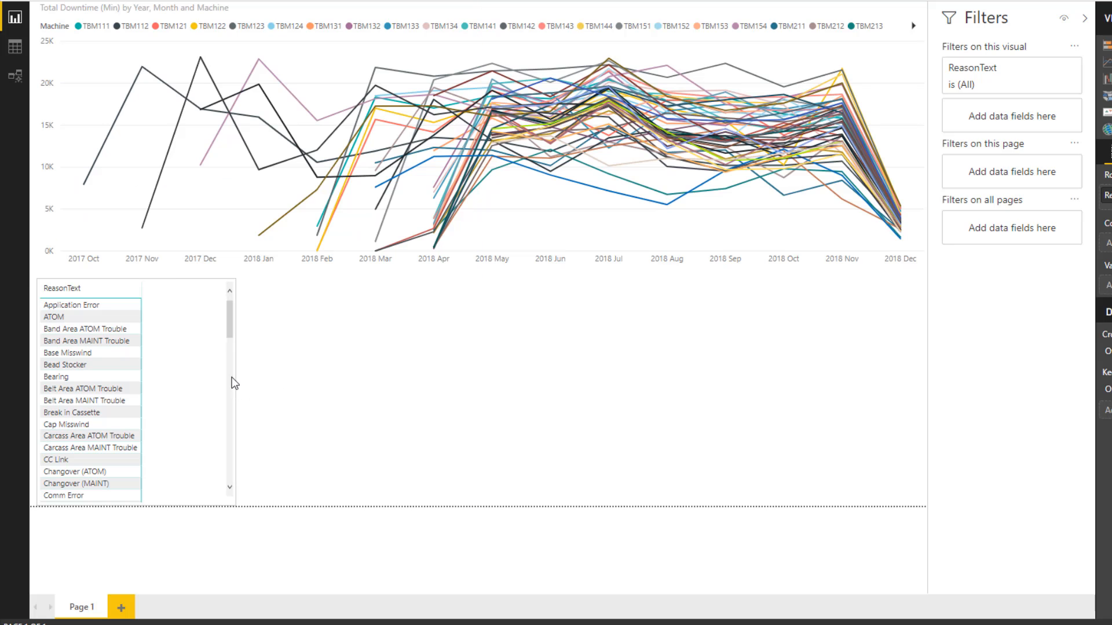
drag(183, 296, 413, 340)
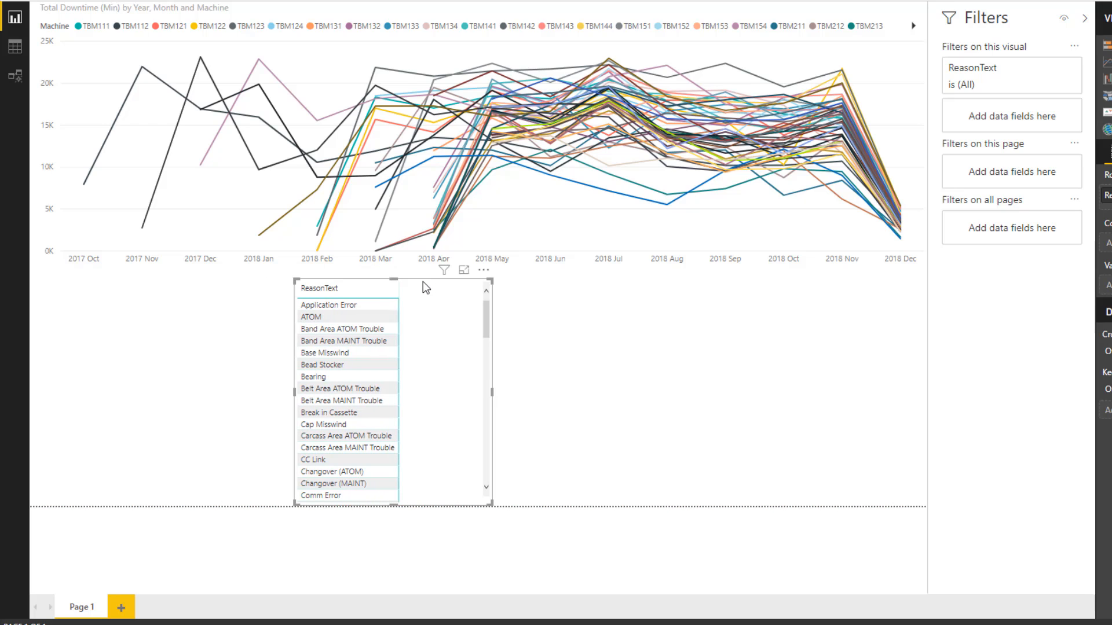
drag(427, 286, 630, 305)
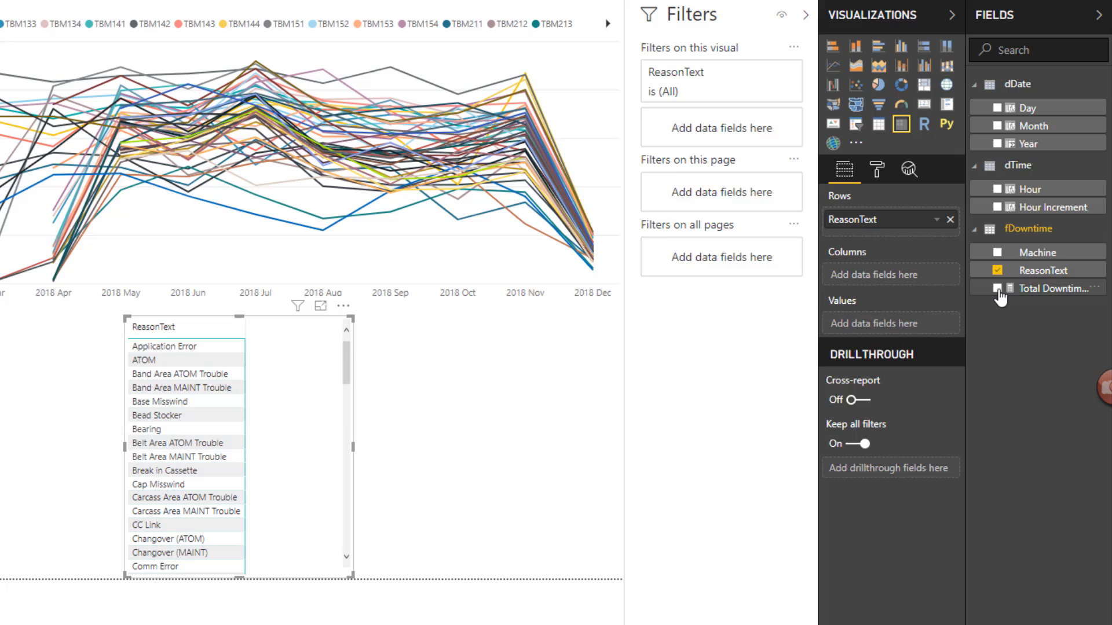
click(997, 288)
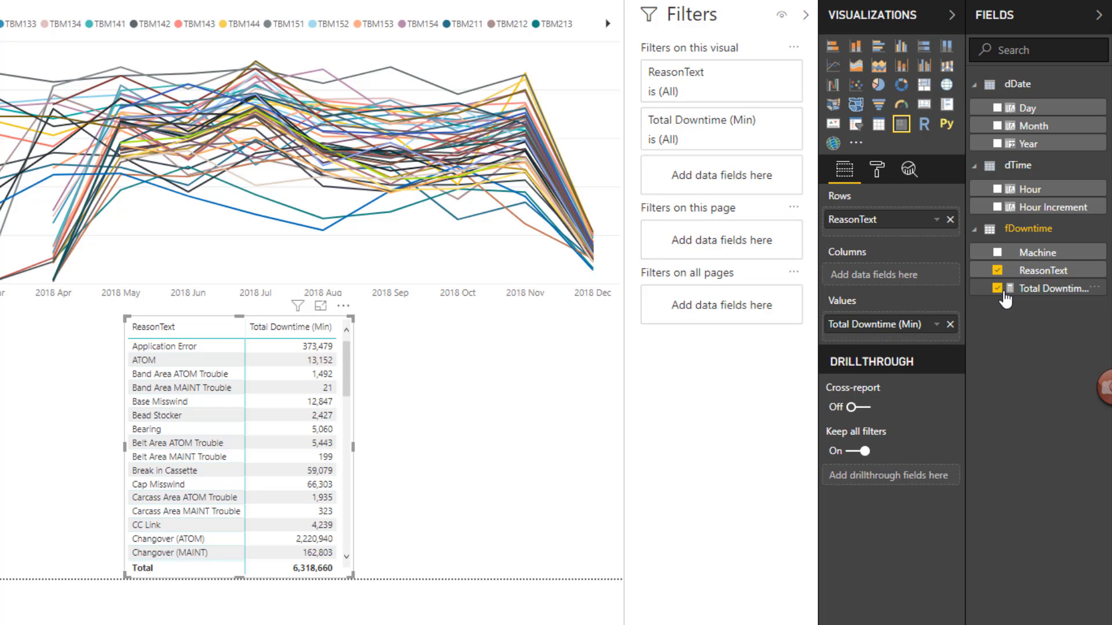
Cross-filter the matrix by 2018 Oct on the line chart, and narrow it to a single machine's October data point.
click(461, 290)
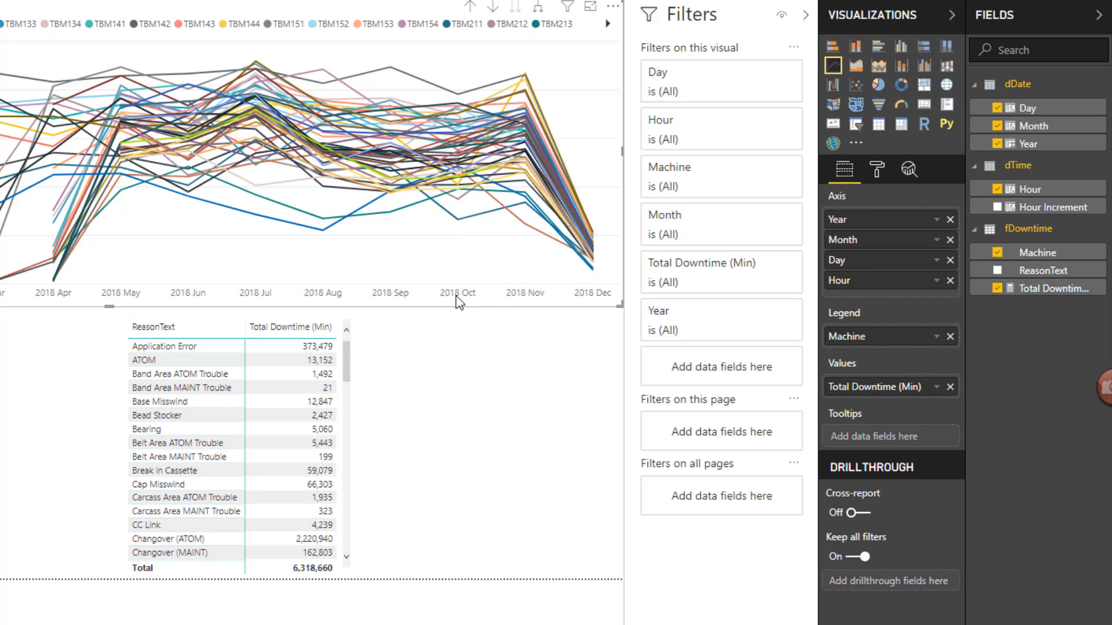
click(458, 293)
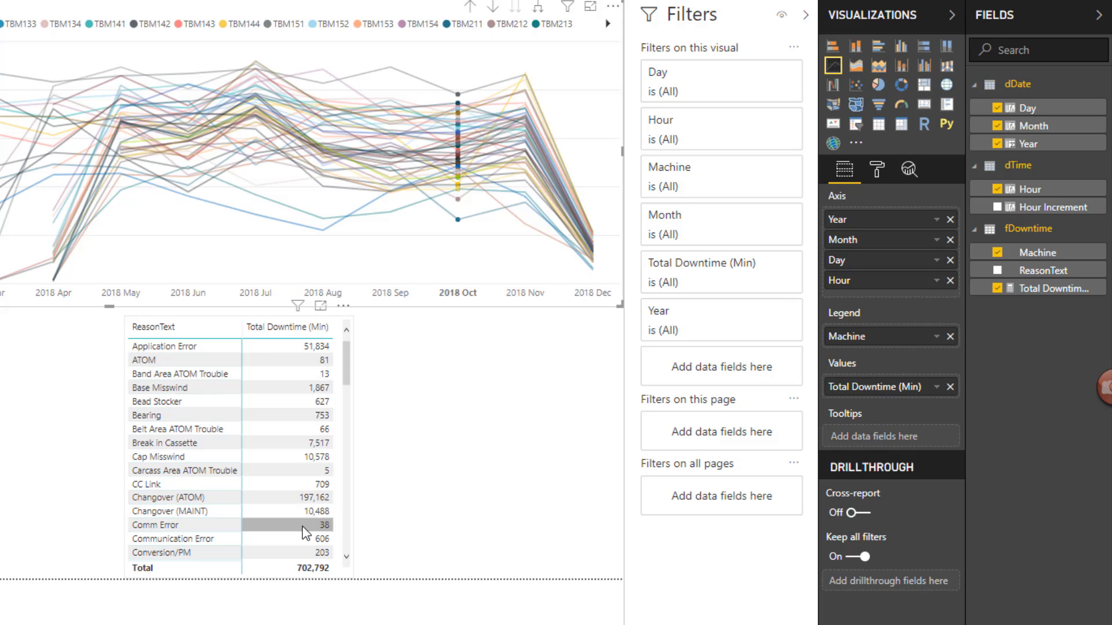
click(458, 158)
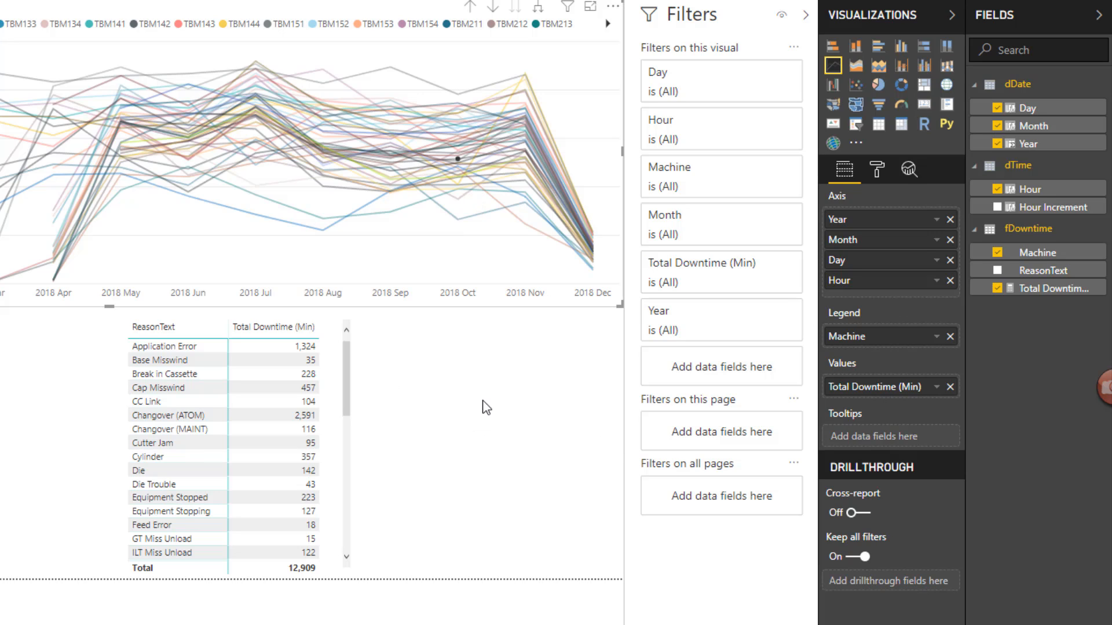
Create a new measure in the fDowntime table named Slected Machine that begins with the SELECTEDVALUE function.
click(1011, 234)
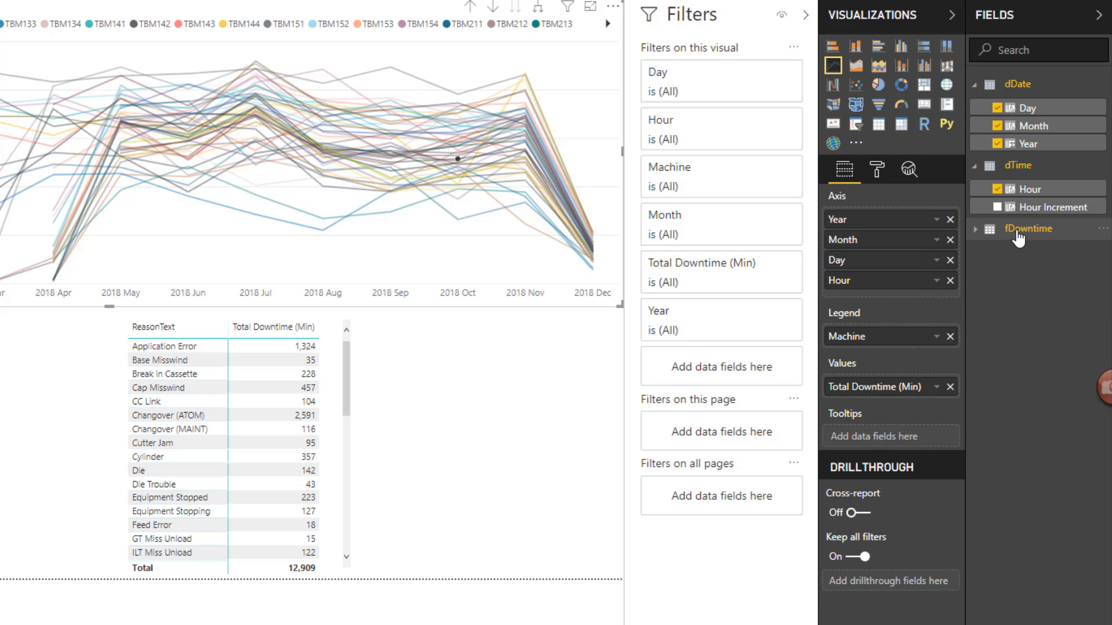
click(1018, 234)
click(265, 37)
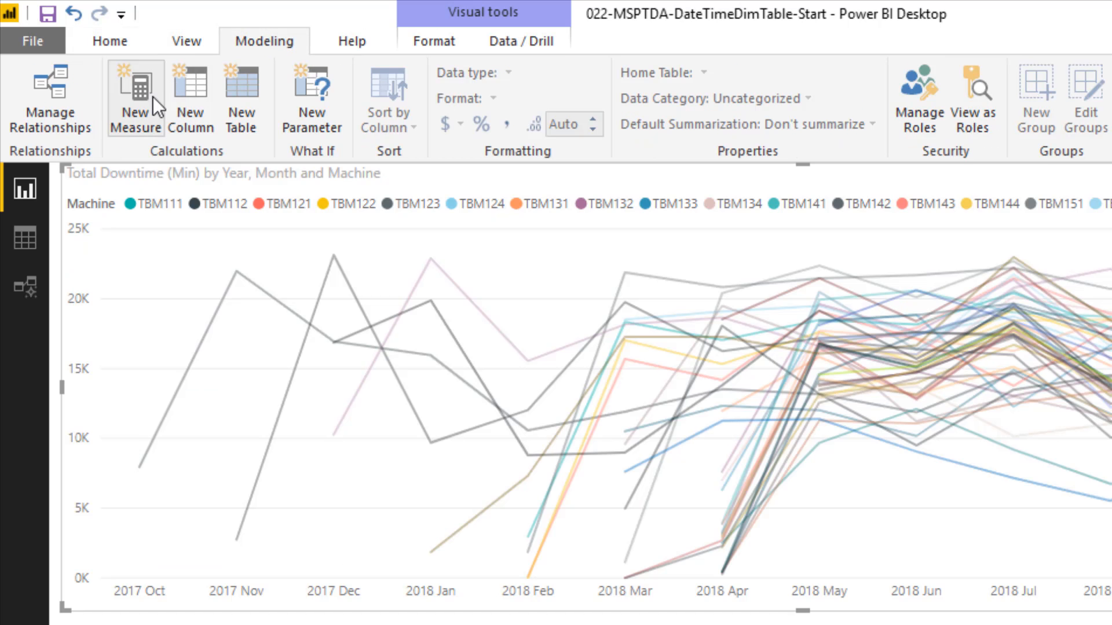
click(147, 110)
text(Slected Machin)
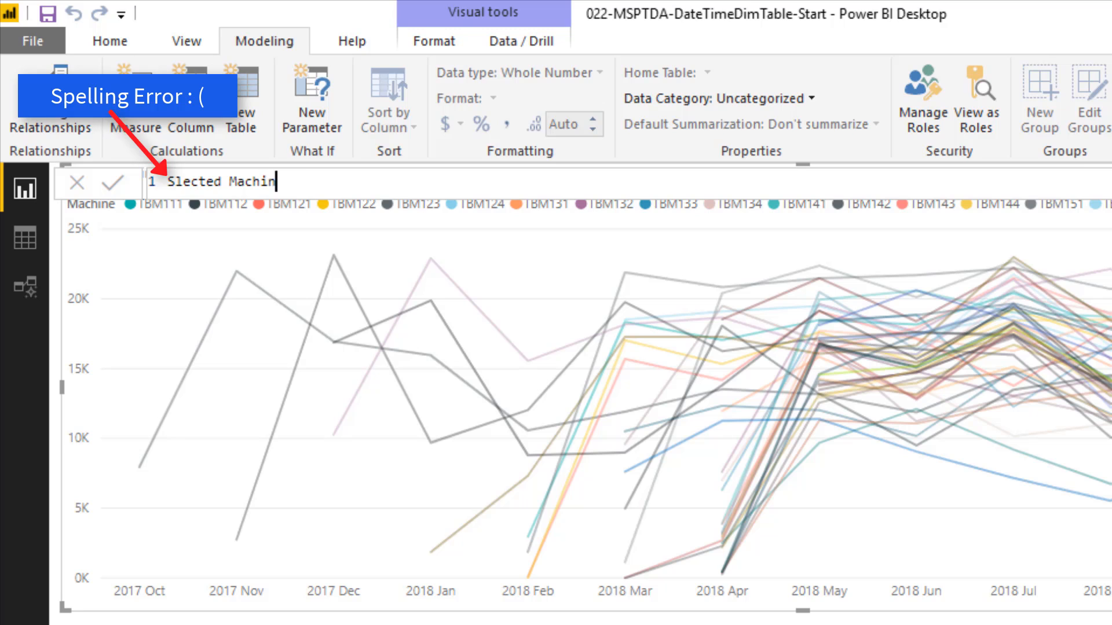
text(e = sel)
key(Down)
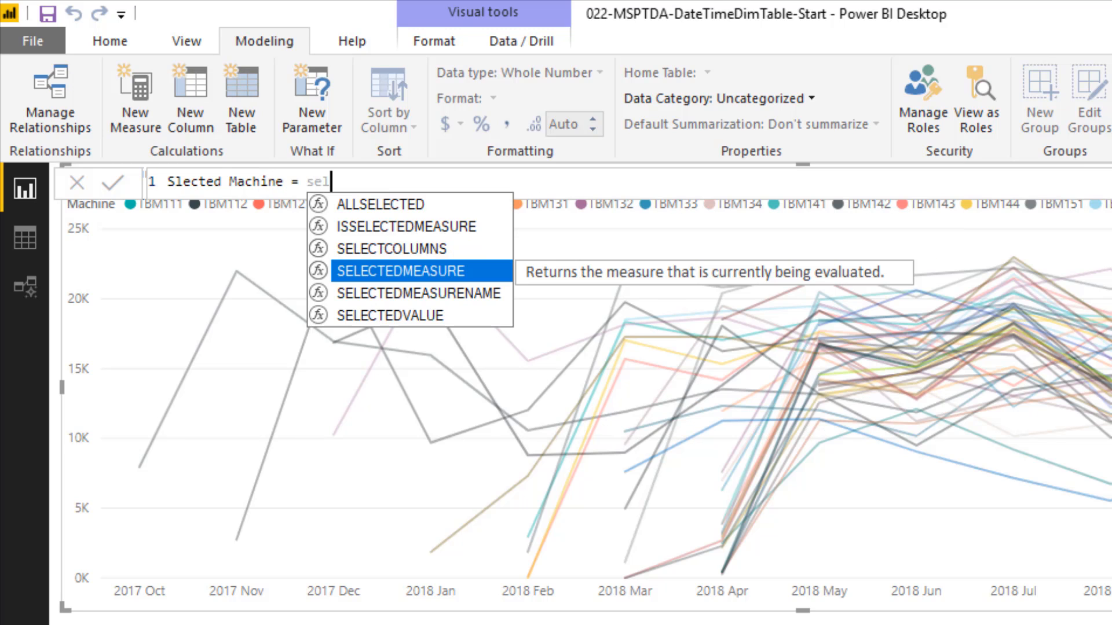
key(Down)
key(Down)
key(Tab)
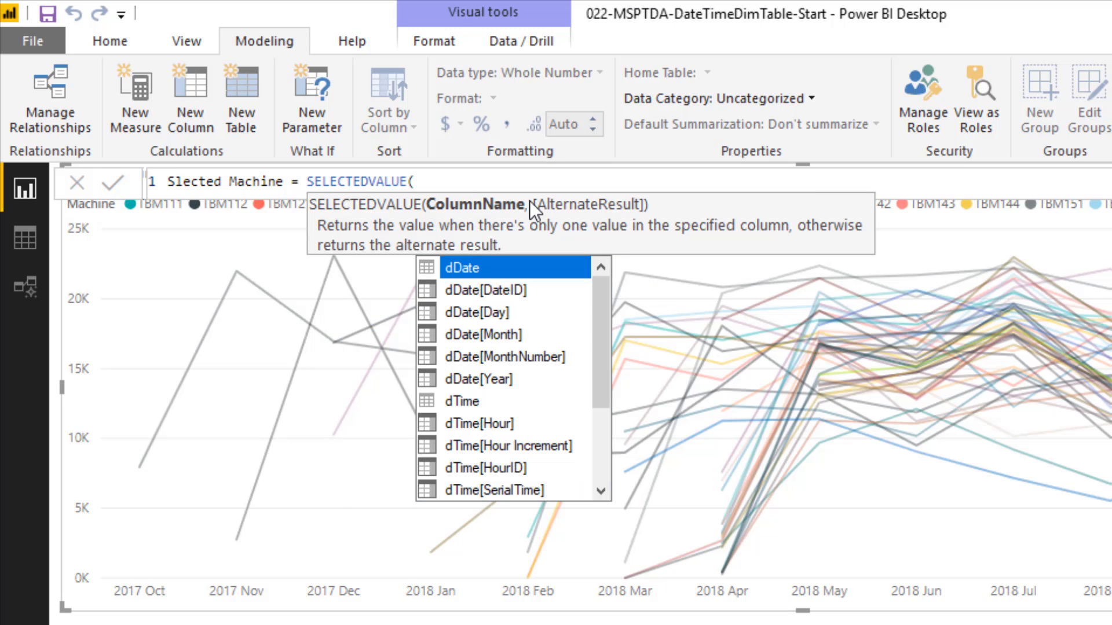
Complete the measure with fDowntime[Machine] as the column and "All" as the alternate result, and commit it.
text(fd)
key(Down)
key(Down)
key(Down)
key(Down)
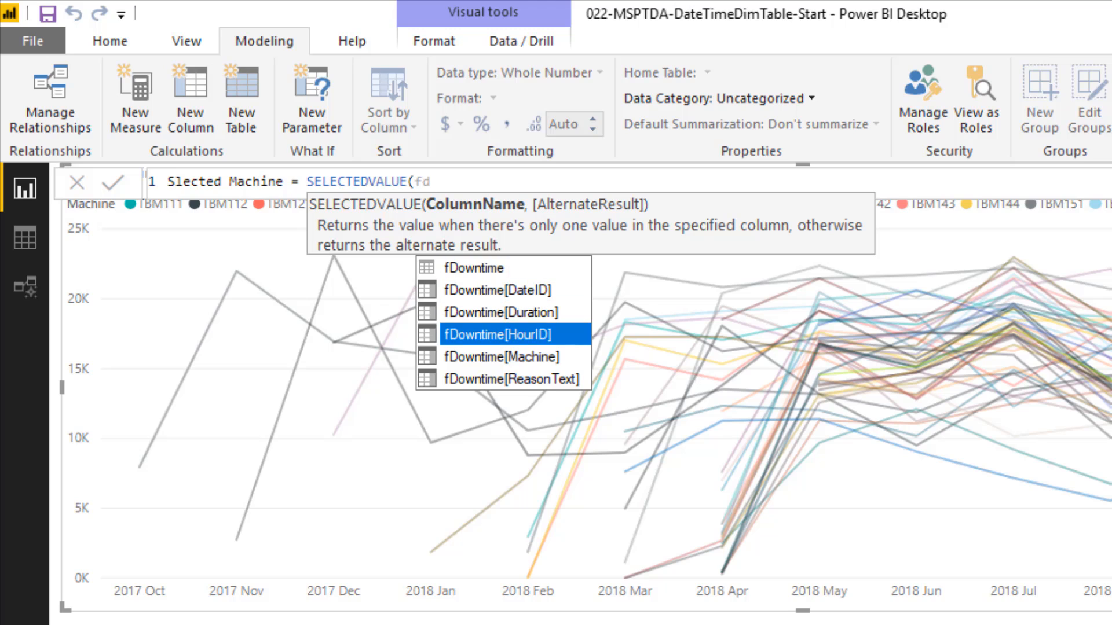
key(Tab)
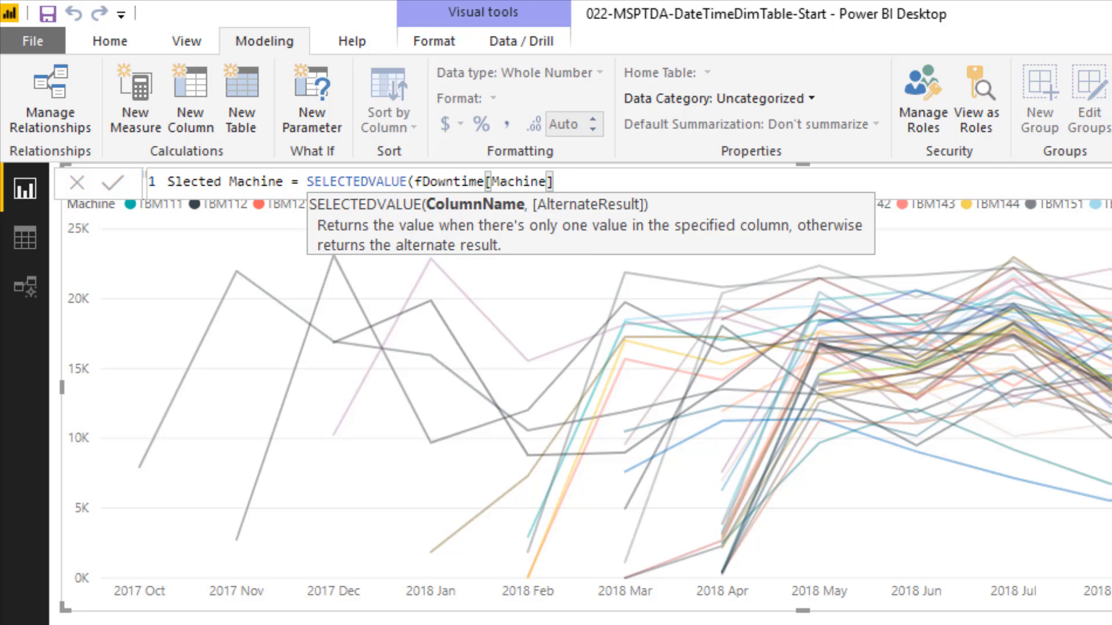
text(,"A)
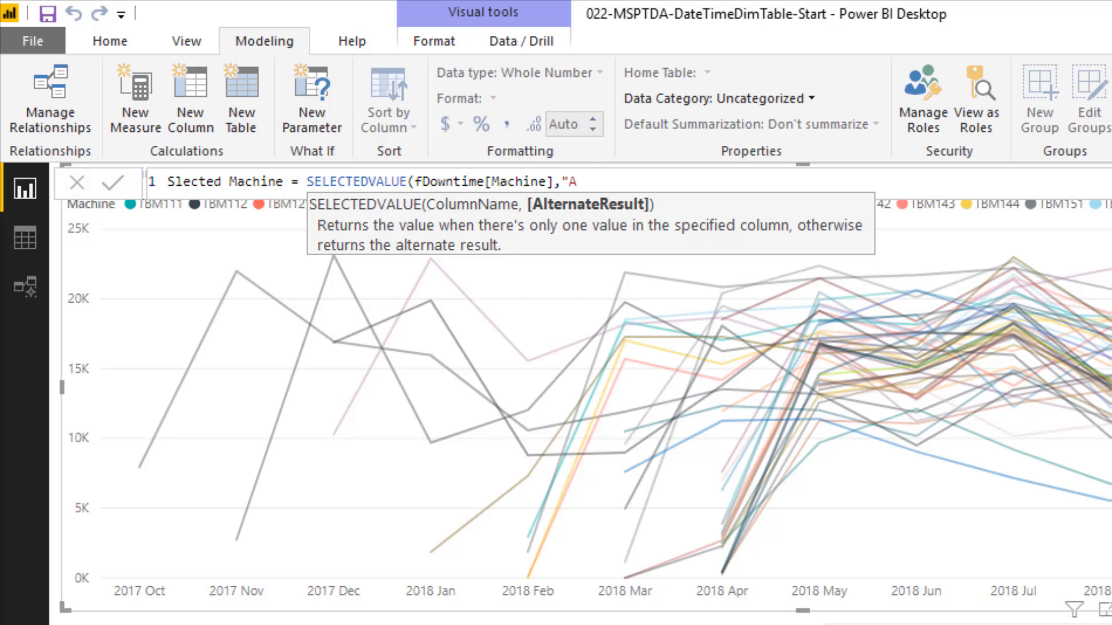
text(ll"))
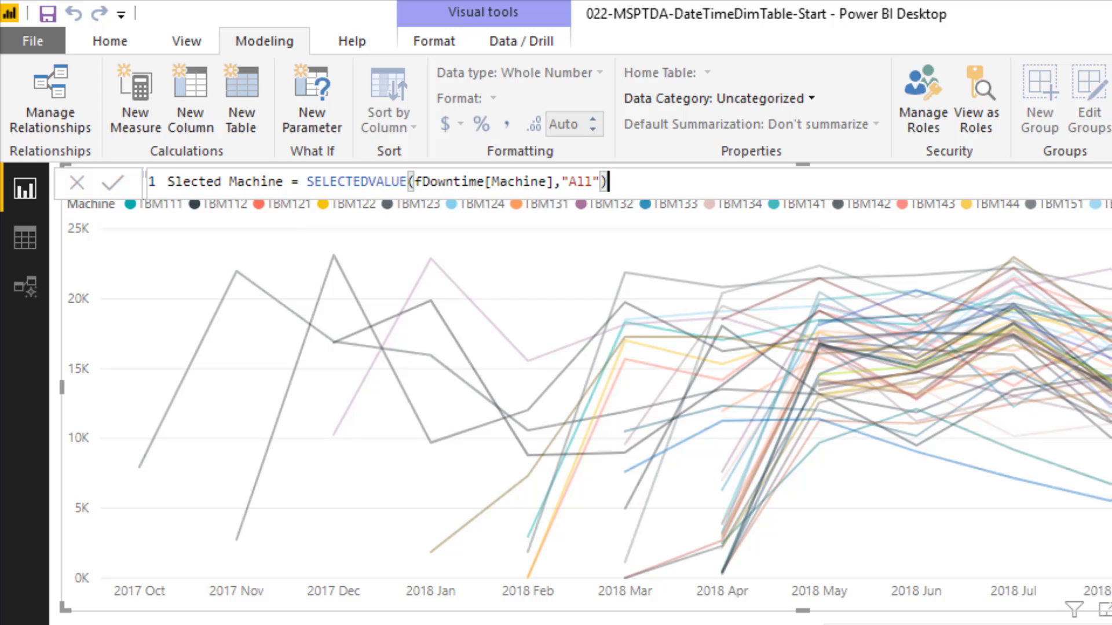
key(Return)
Add a smaller card showing Slected Machine beside the matrix, and test it by selecting 2018 Oct for all machines.
click(764, 369)
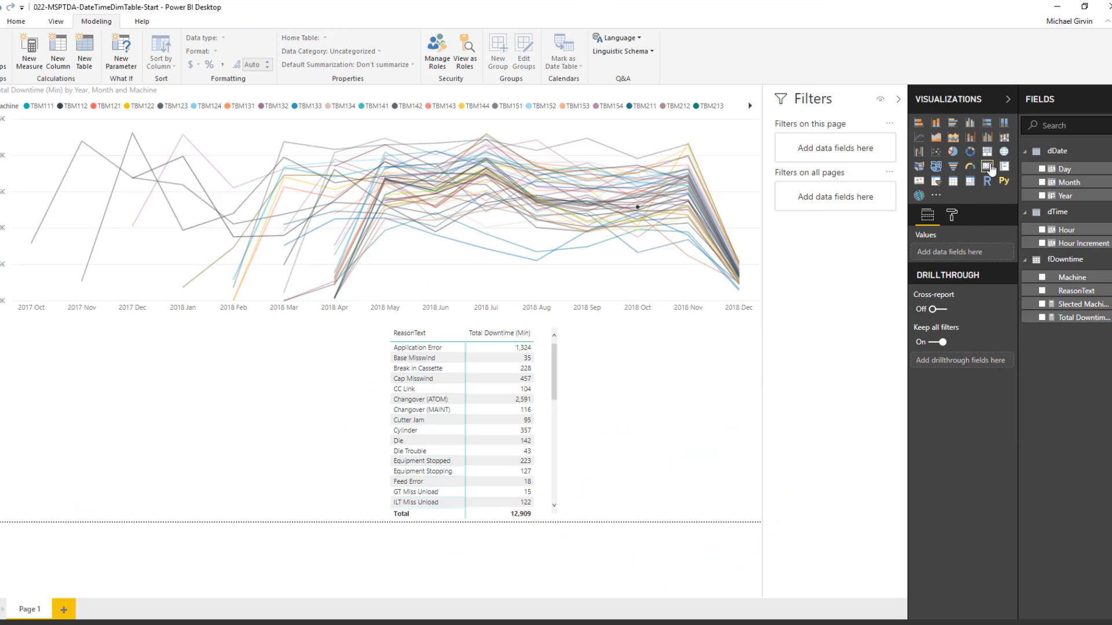
click(991, 169)
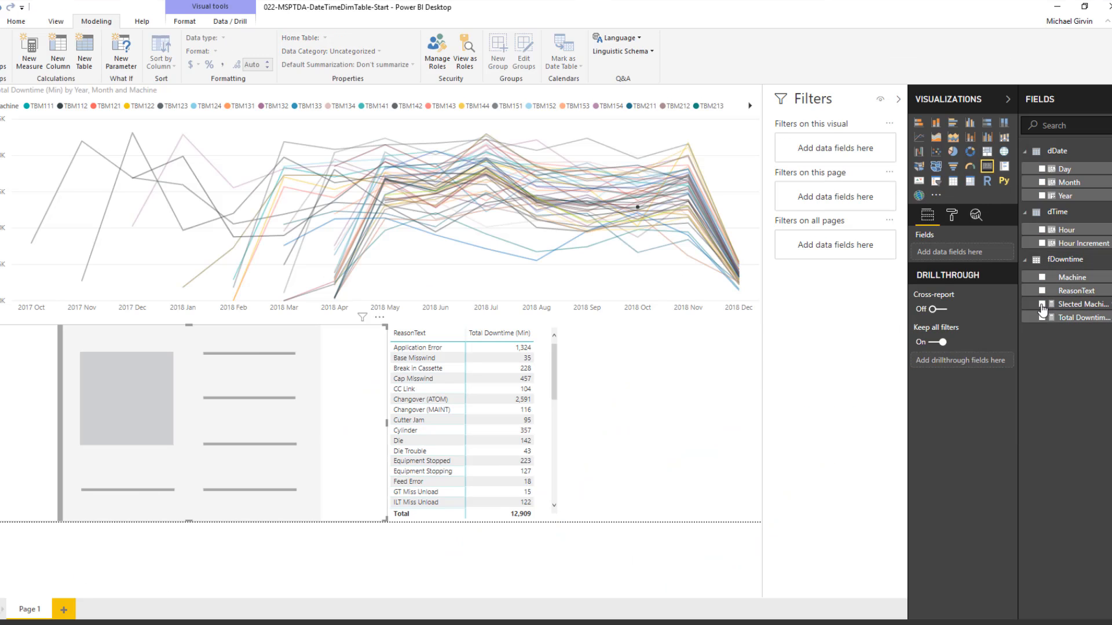
click(1042, 304)
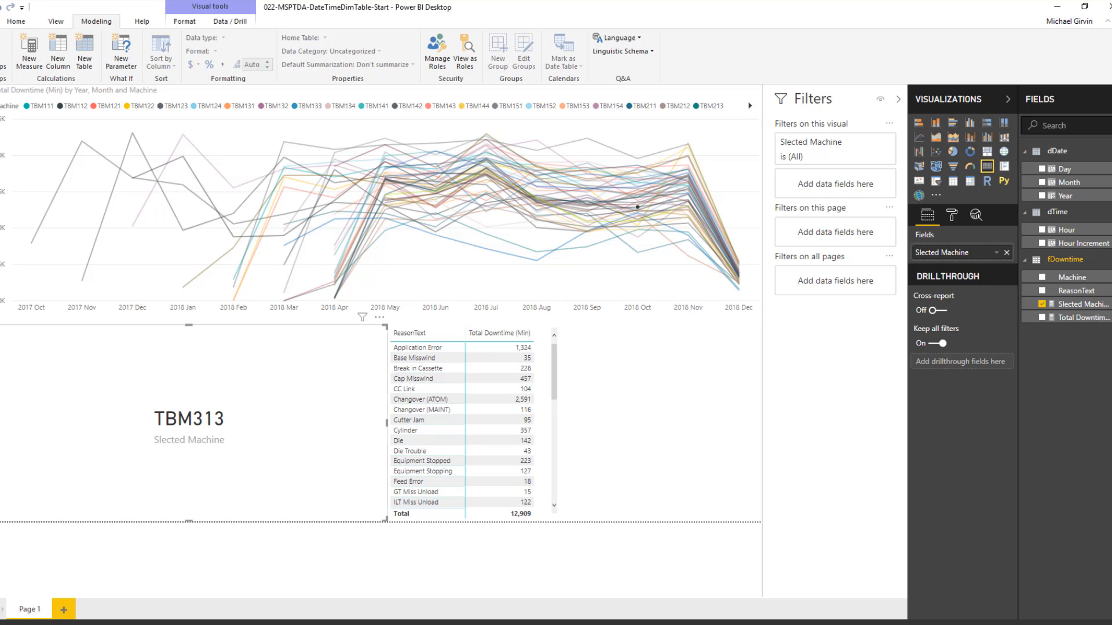
drag(145, 394, 620, 376)
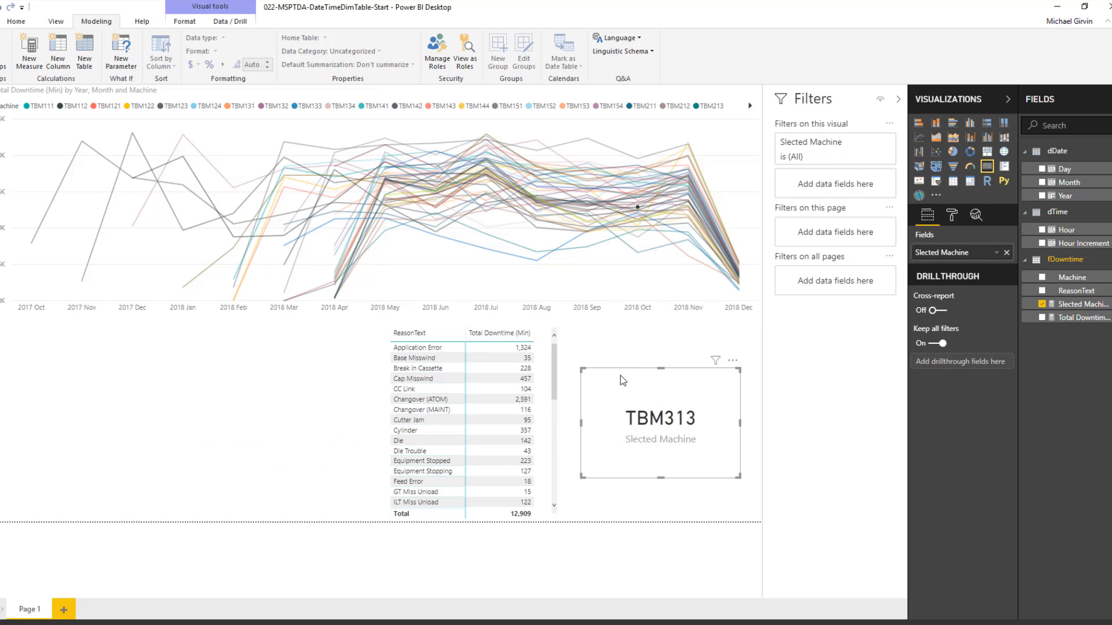
click(637, 311)
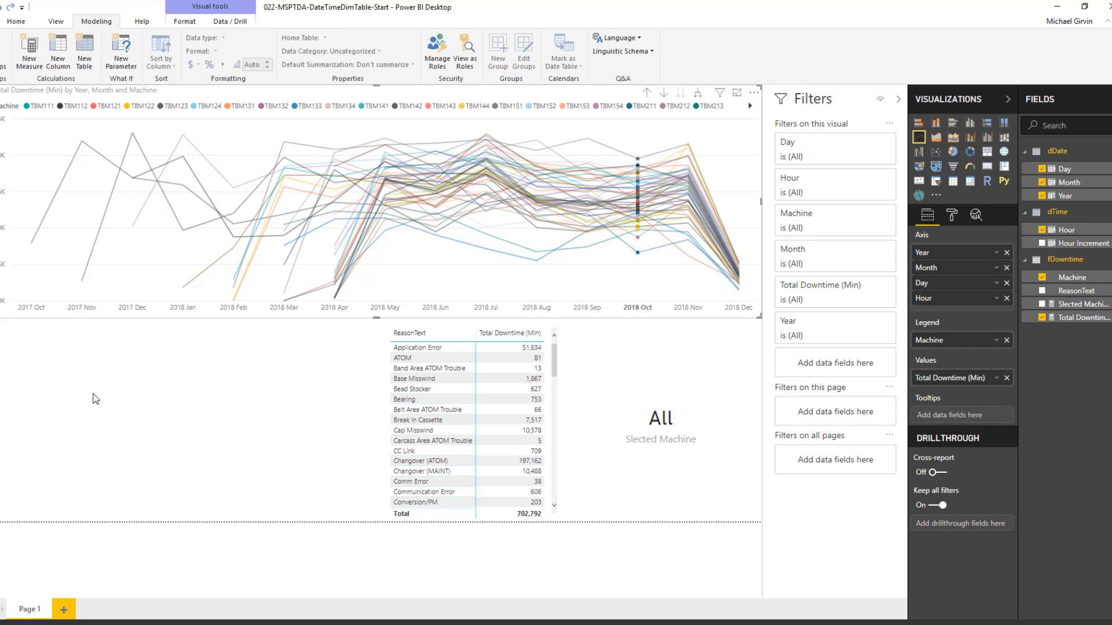
Import the Word Cloud custom visual from the marketplace.
click(122, 398)
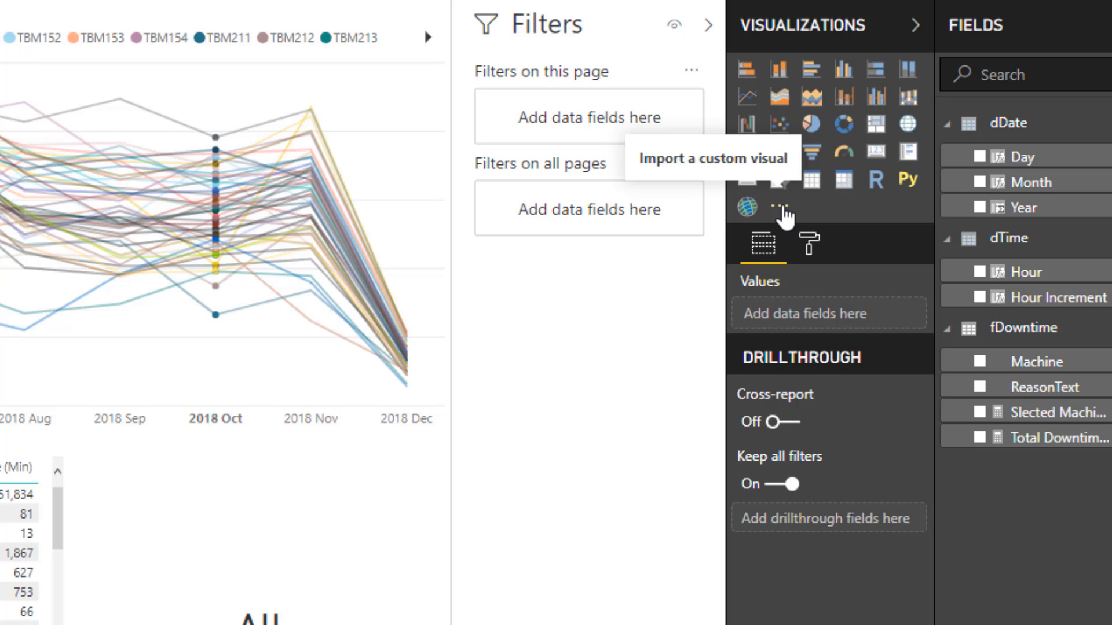
click(781, 208)
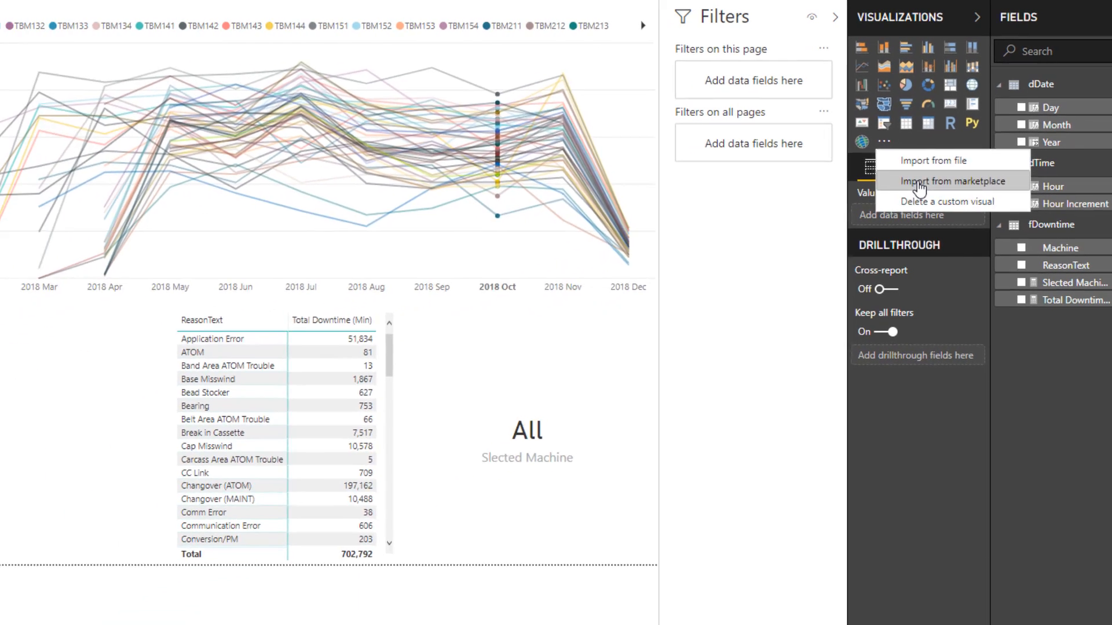
click(831, 268)
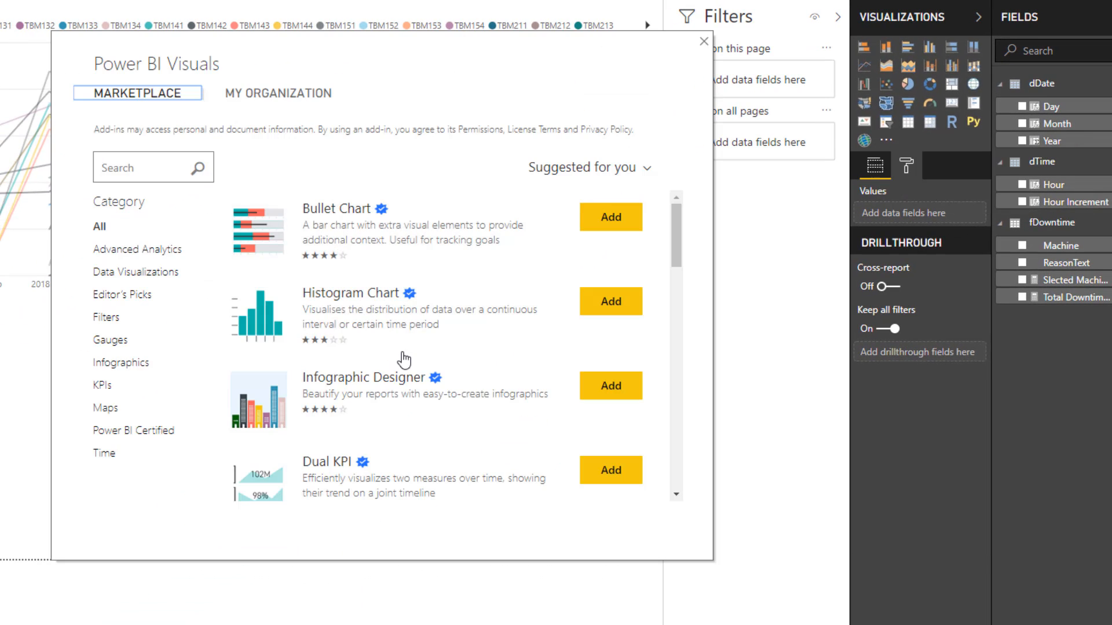
scroll(523, 395, down, 5)
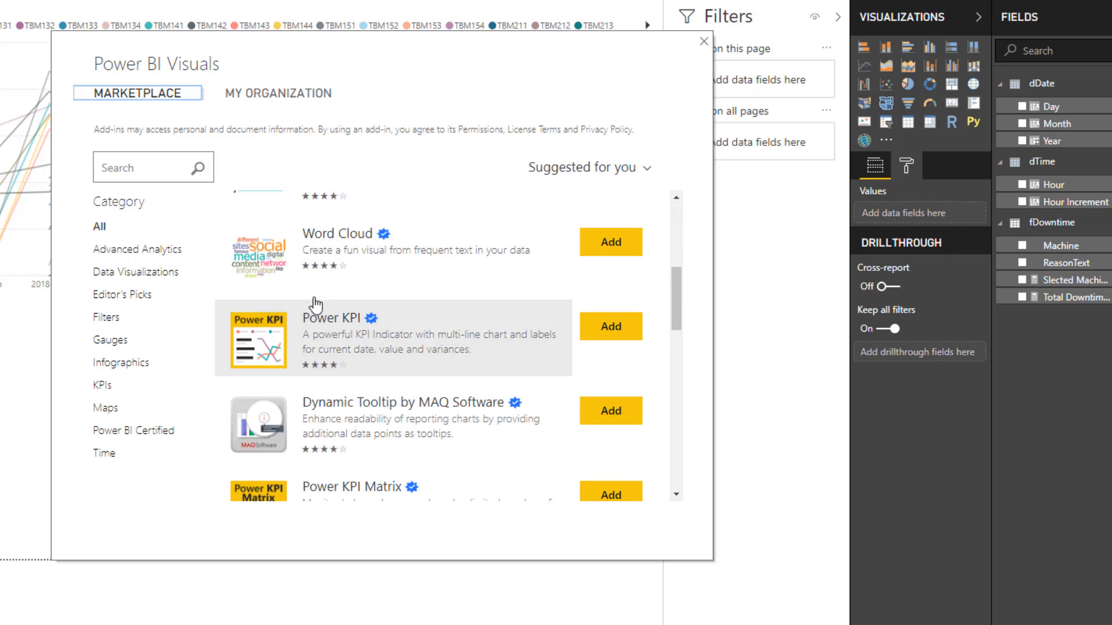
click(630, 261)
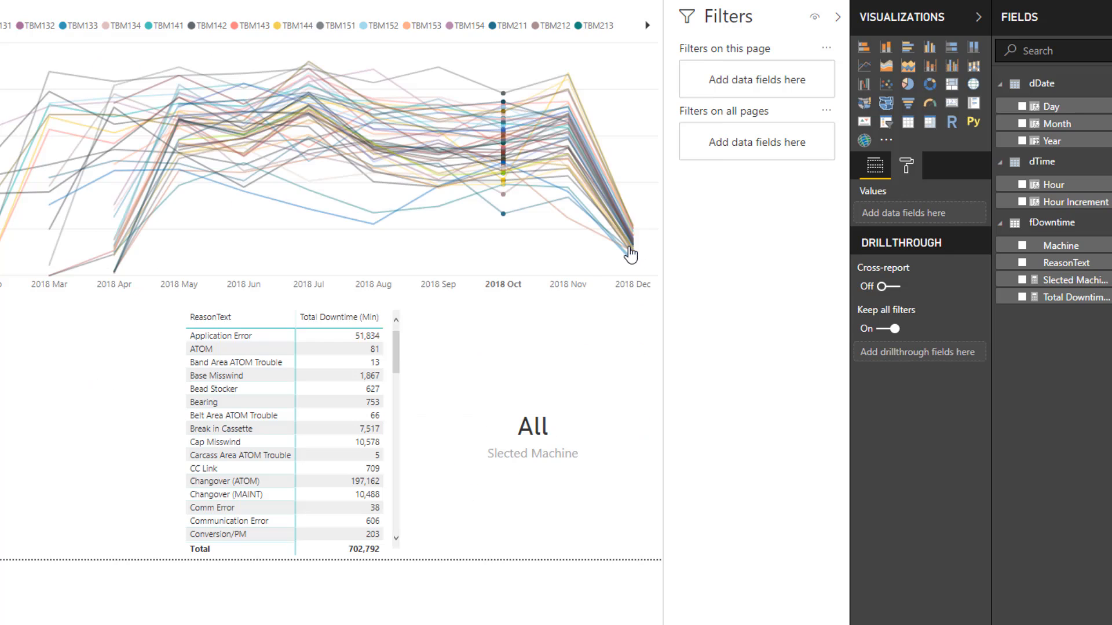
click(509, 327)
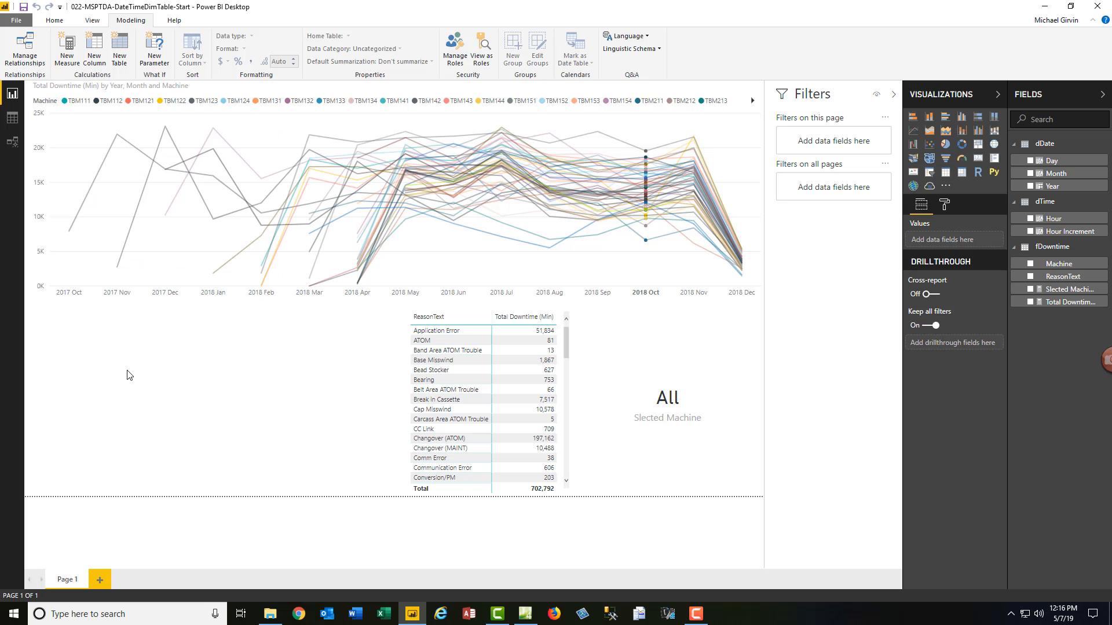
Add a word cloud visual beside the matrix with ReasonText as category and Total Downtime (Min) as values.
click(928, 187)
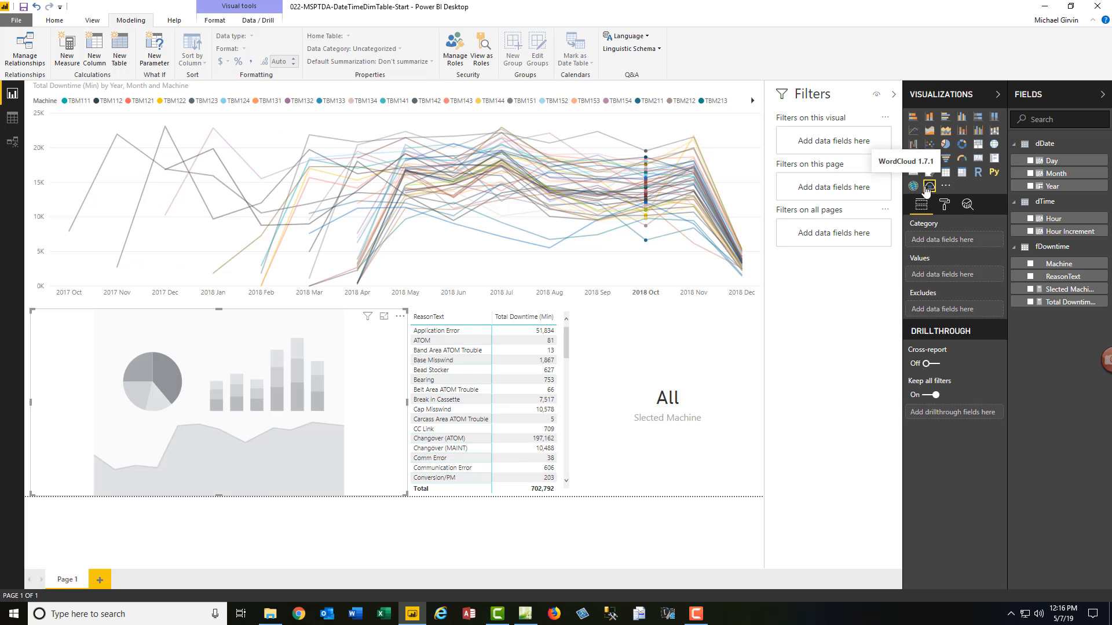
drag(1062, 276, 944, 241)
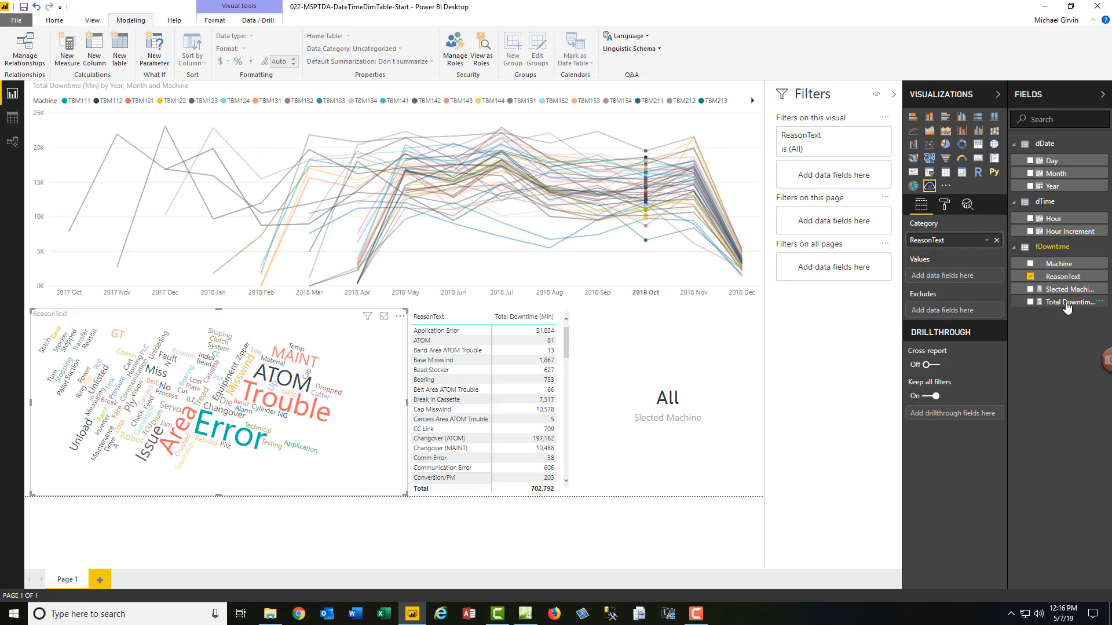
click(1029, 302)
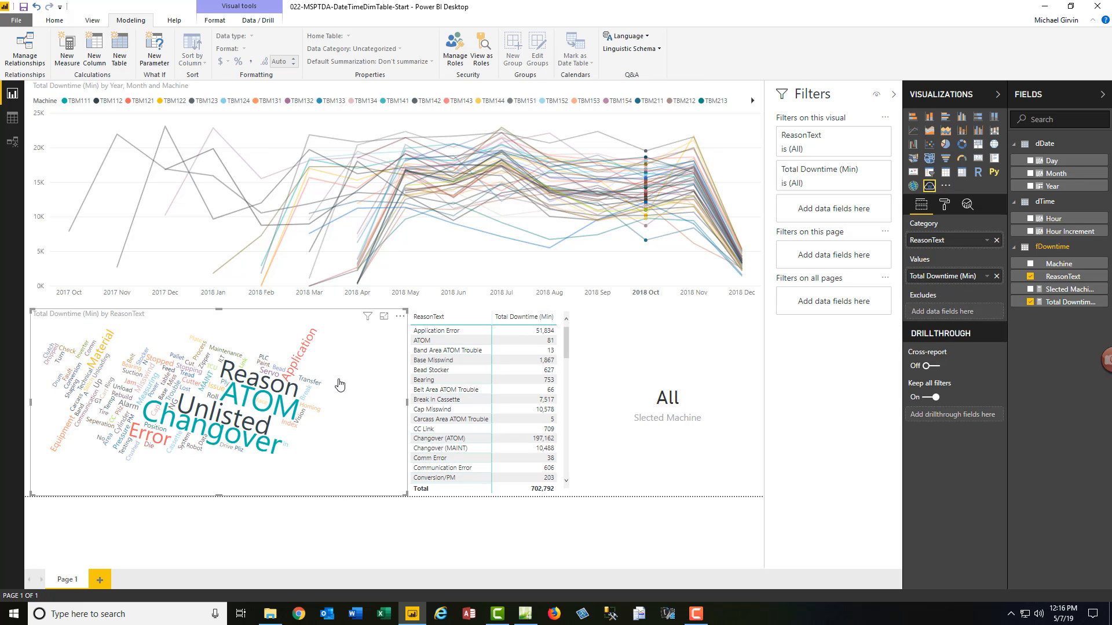
Clear the 2018 Oct selection and test cross-filtering by selecting 2018 Oct and machine TBM212's point in that month, ending with no selection.
click(650, 296)
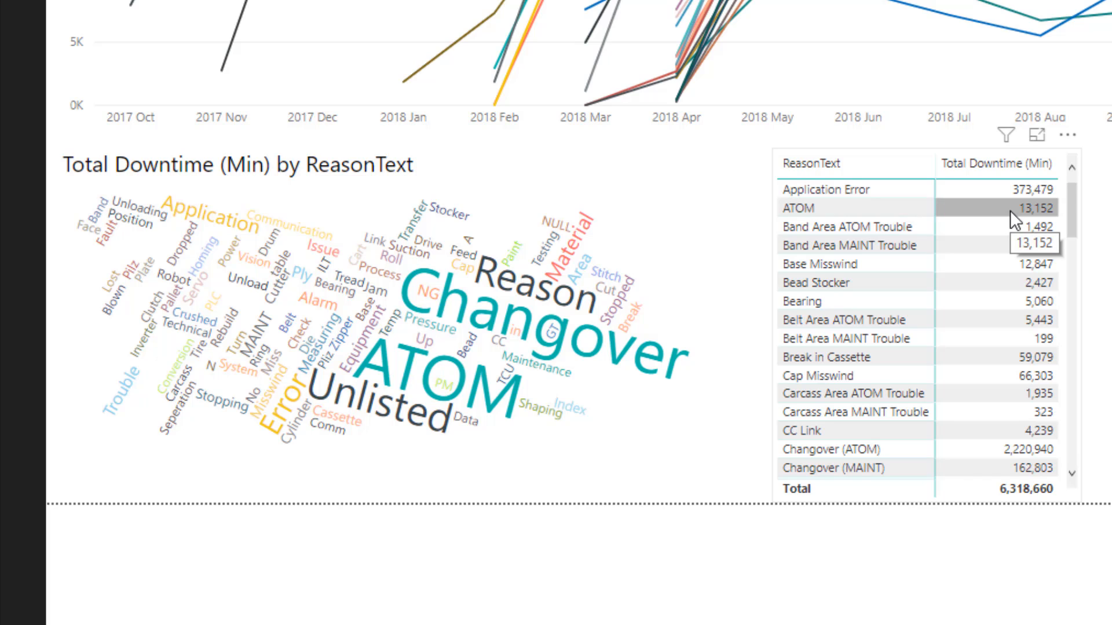
mouse_move(488, 401)
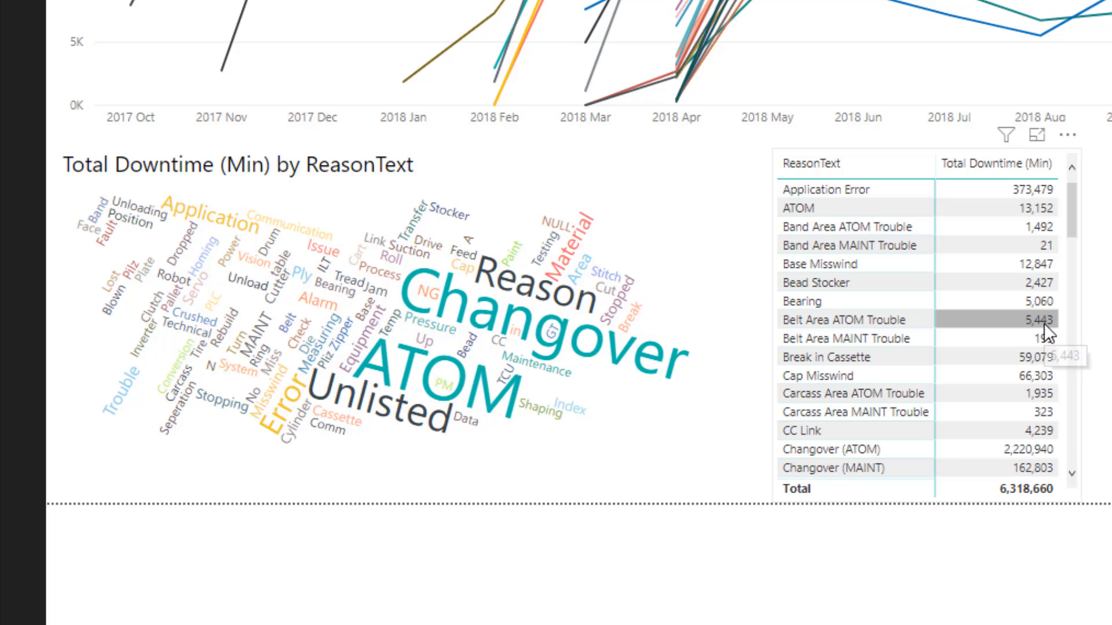
mouse_move(505, 418)
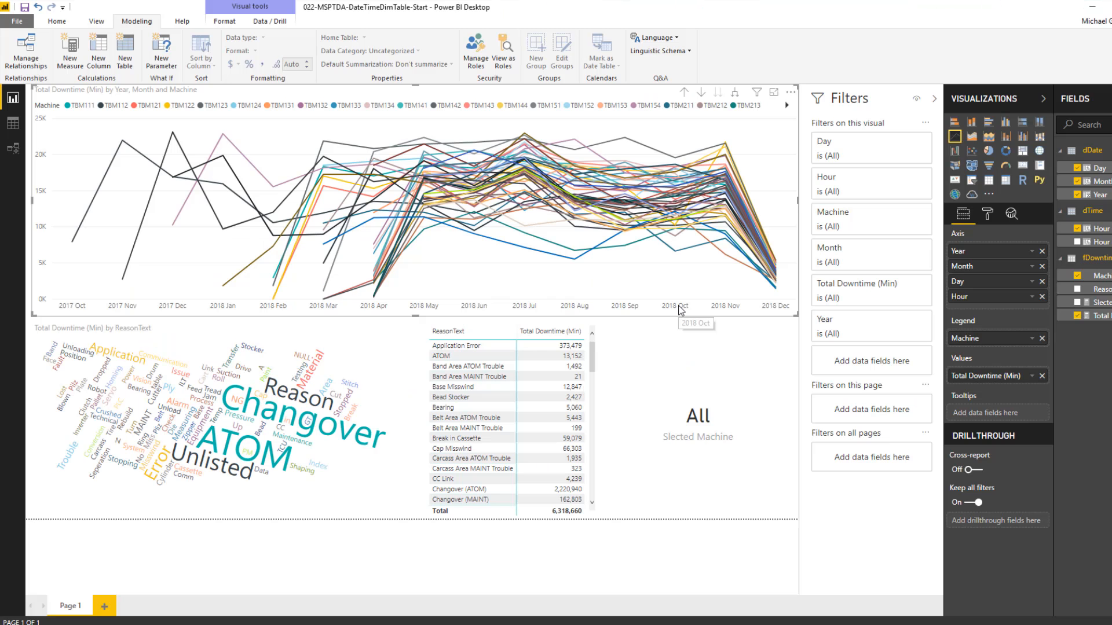
click(679, 307)
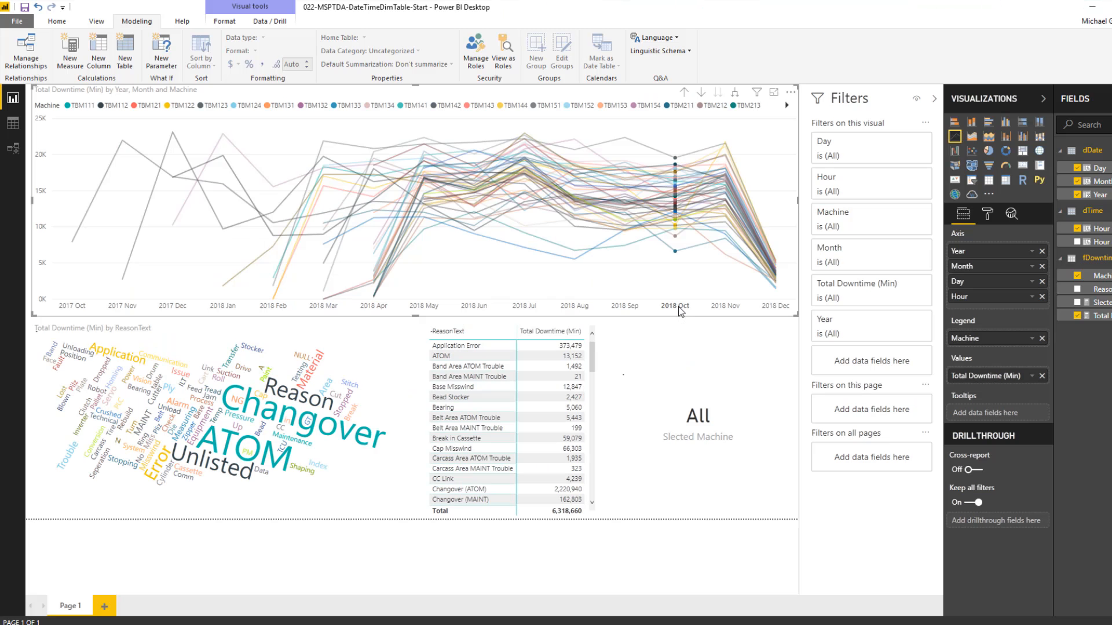
click(676, 236)
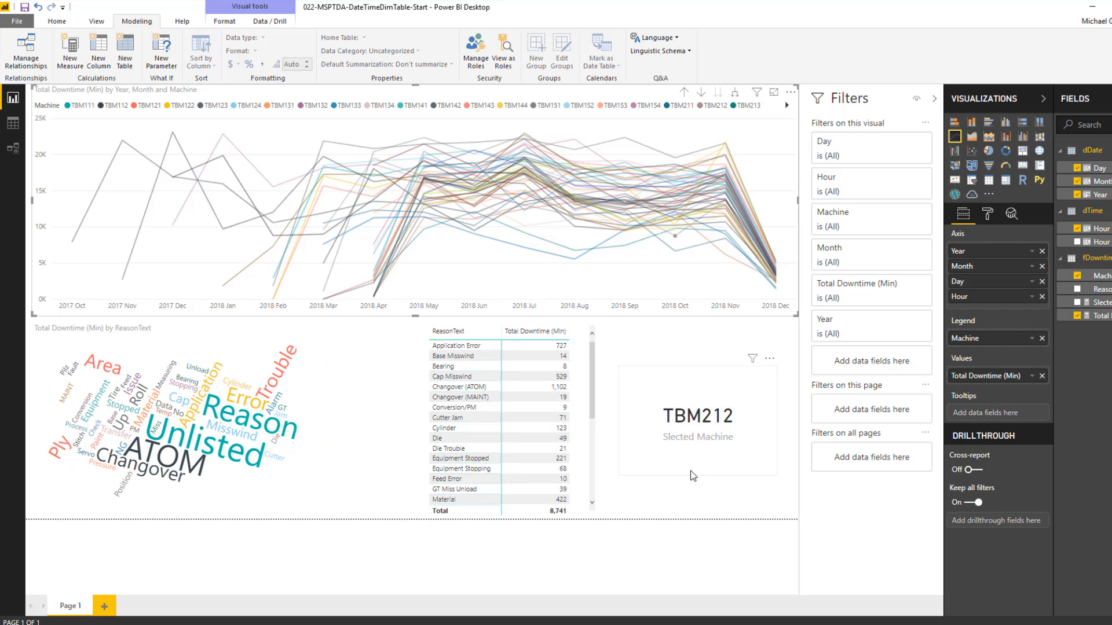
click(676, 305)
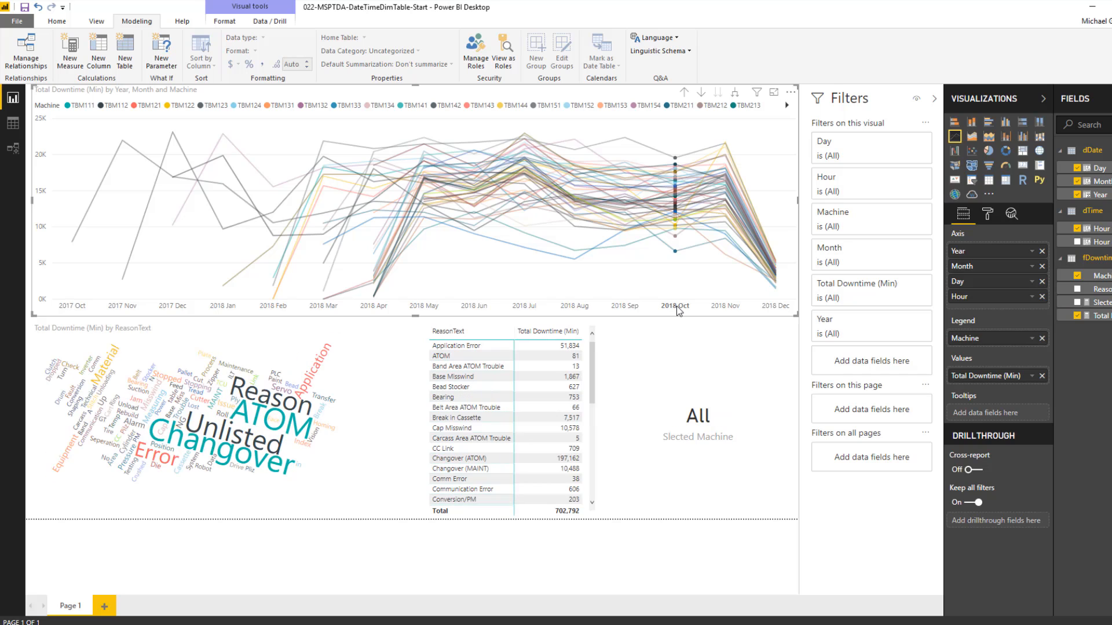
click(676, 306)
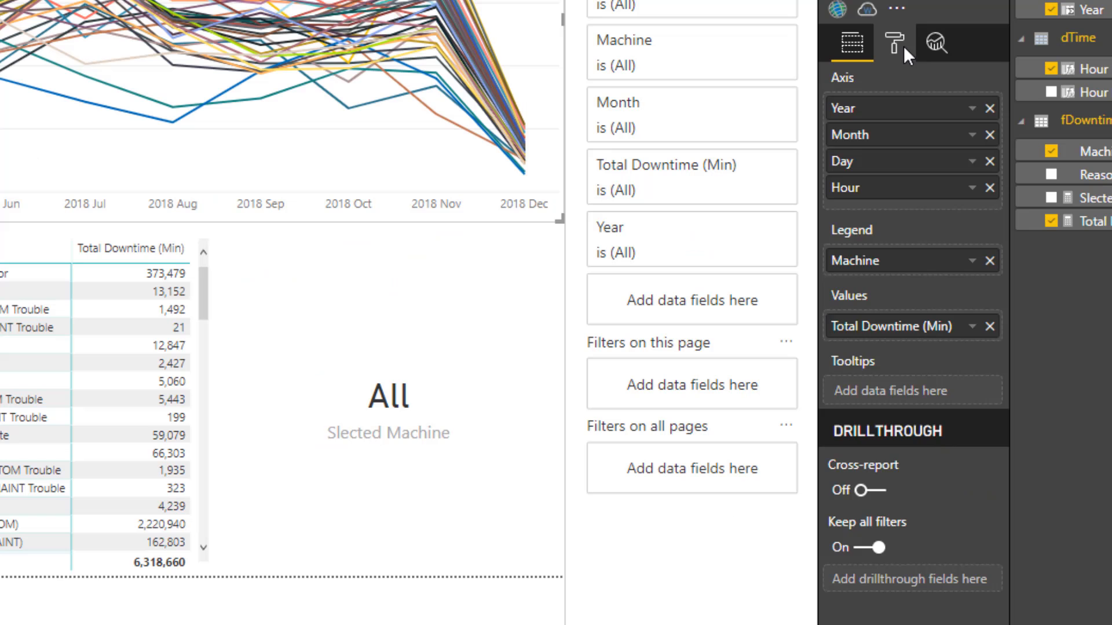
Format the line chart's title with a larger text size and a darker font color.
click(987, 213)
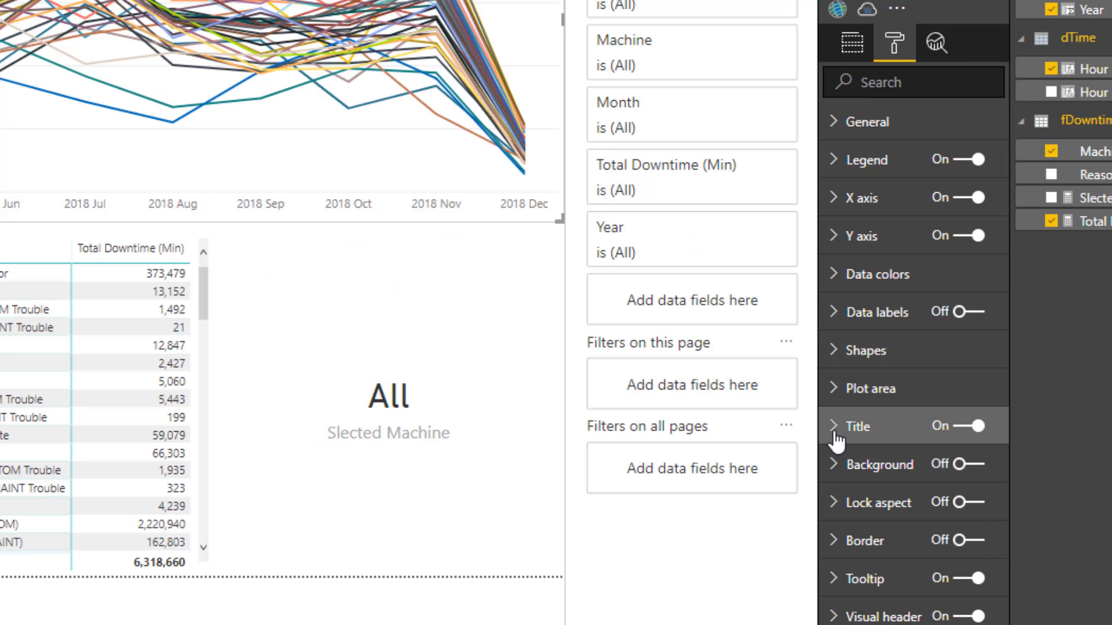
click(900, 436)
scroll(896, 418, down, 5)
click(895, 412)
click(895, 412)
click(895, 412)
click(894, 412)
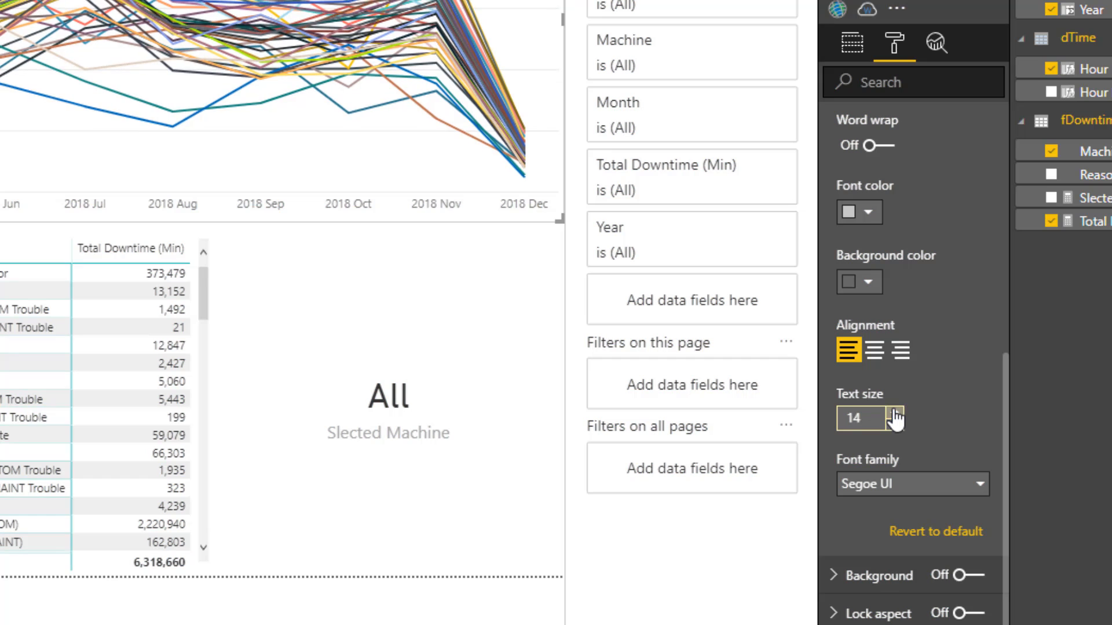
click(894, 413)
click(869, 211)
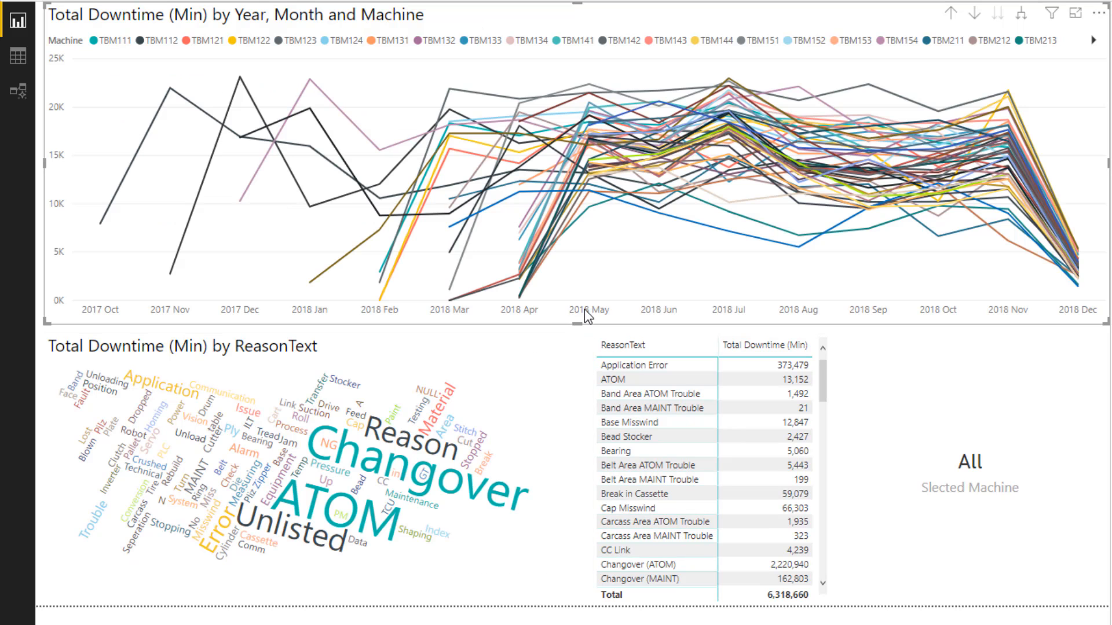
Cross-filter the report by 2018 May and review the fDowntime, dDate and dTime tables in the data view.
click(585, 310)
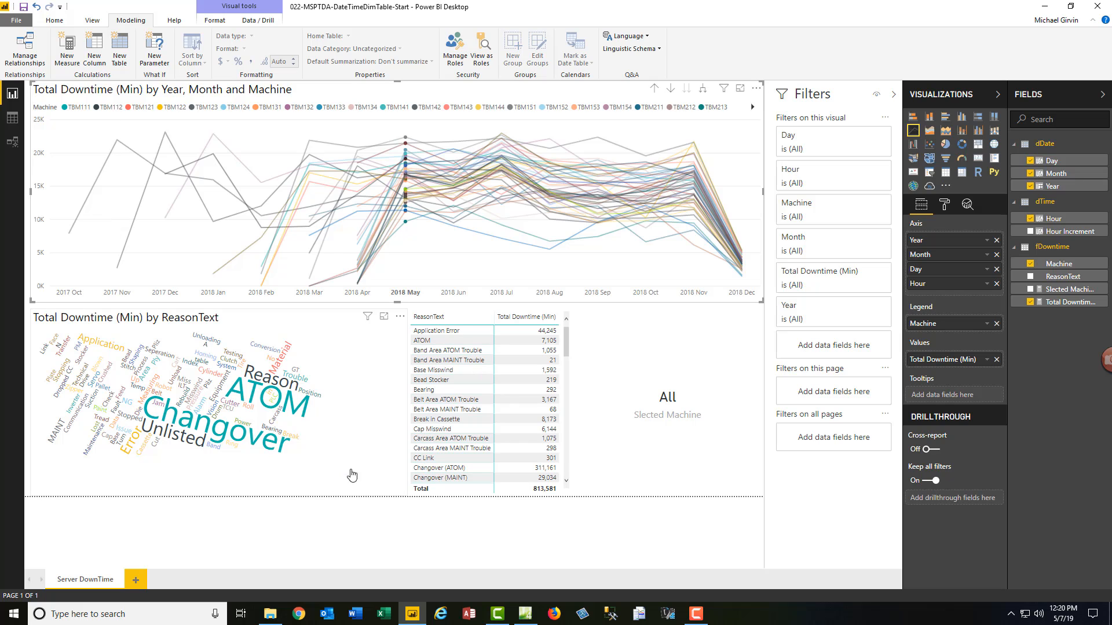
click(12, 120)
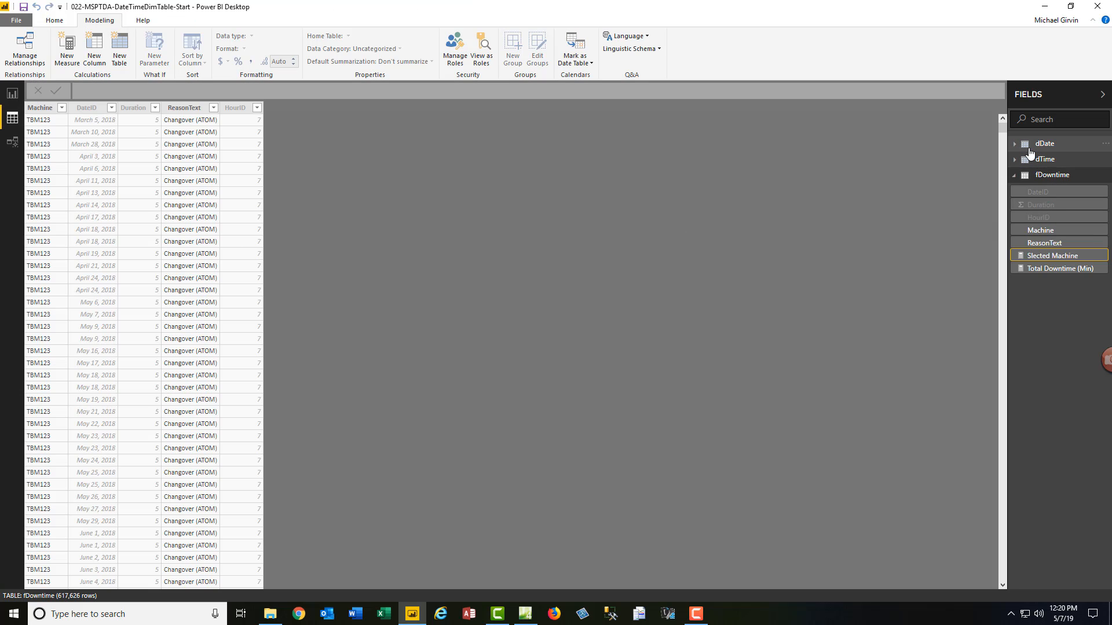
click(1043, 145)
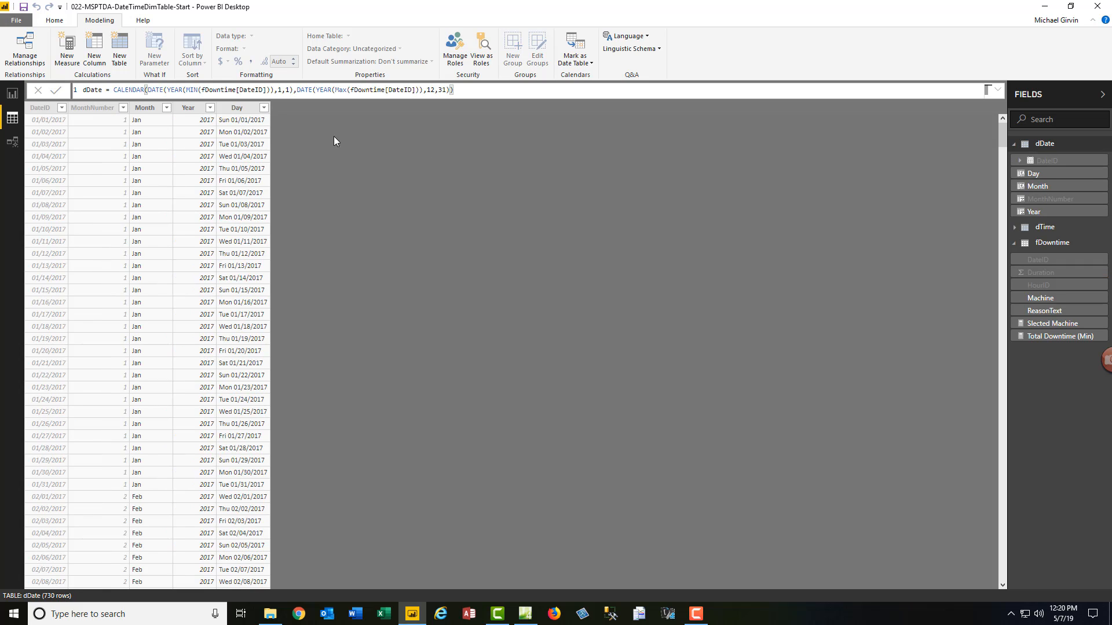
click(1045, 228)
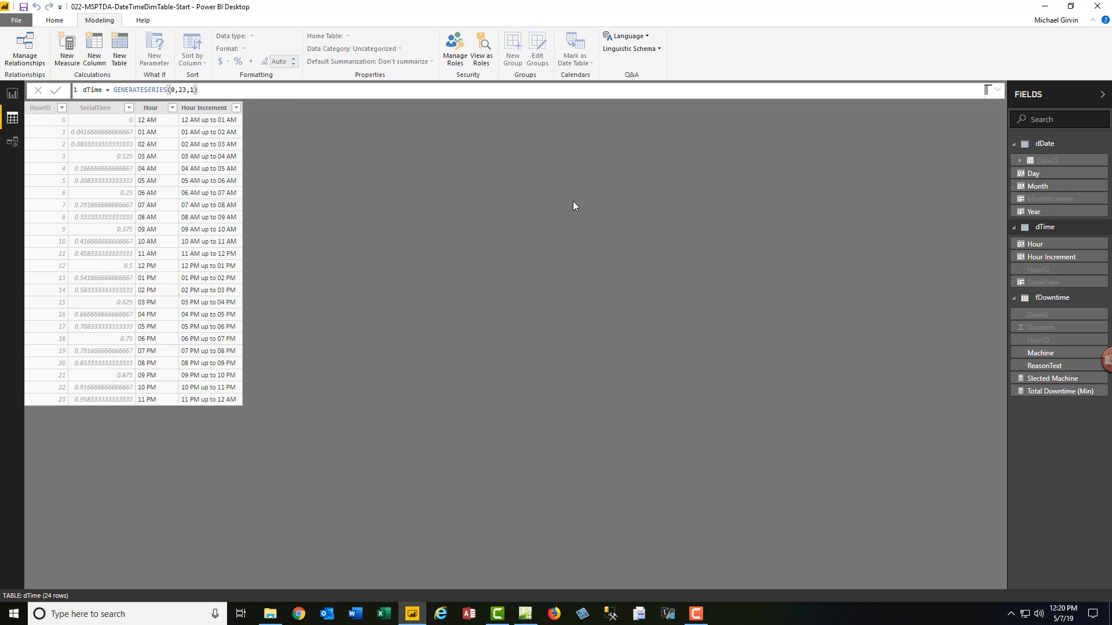